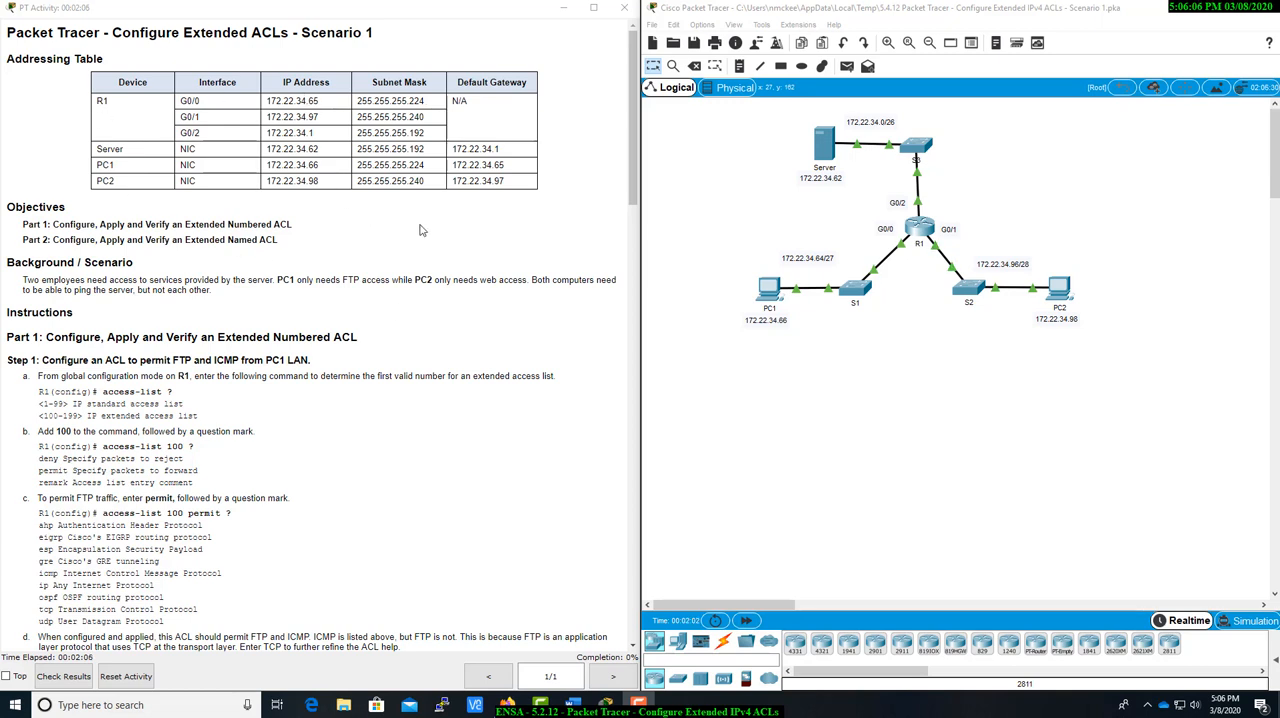
Open router R1's command line interface and start a console session.
scroll(435, 193, down, 3)
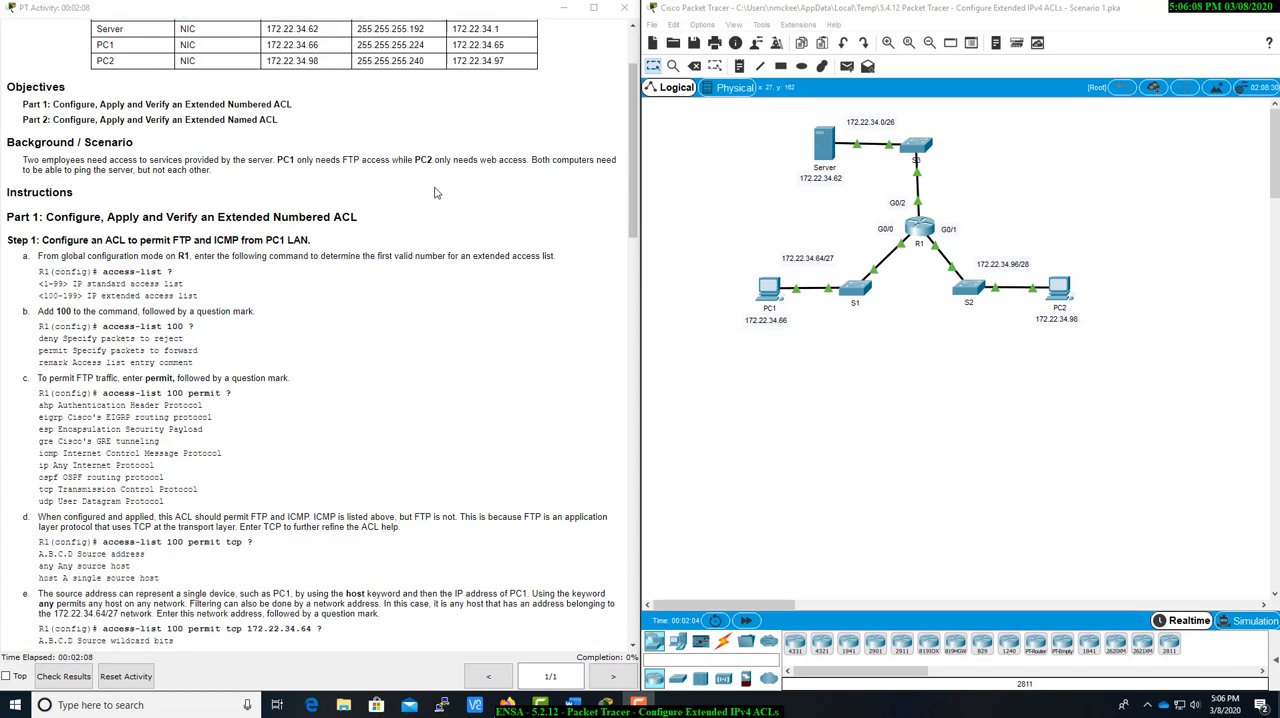
scroll(435, 193, down, 1)
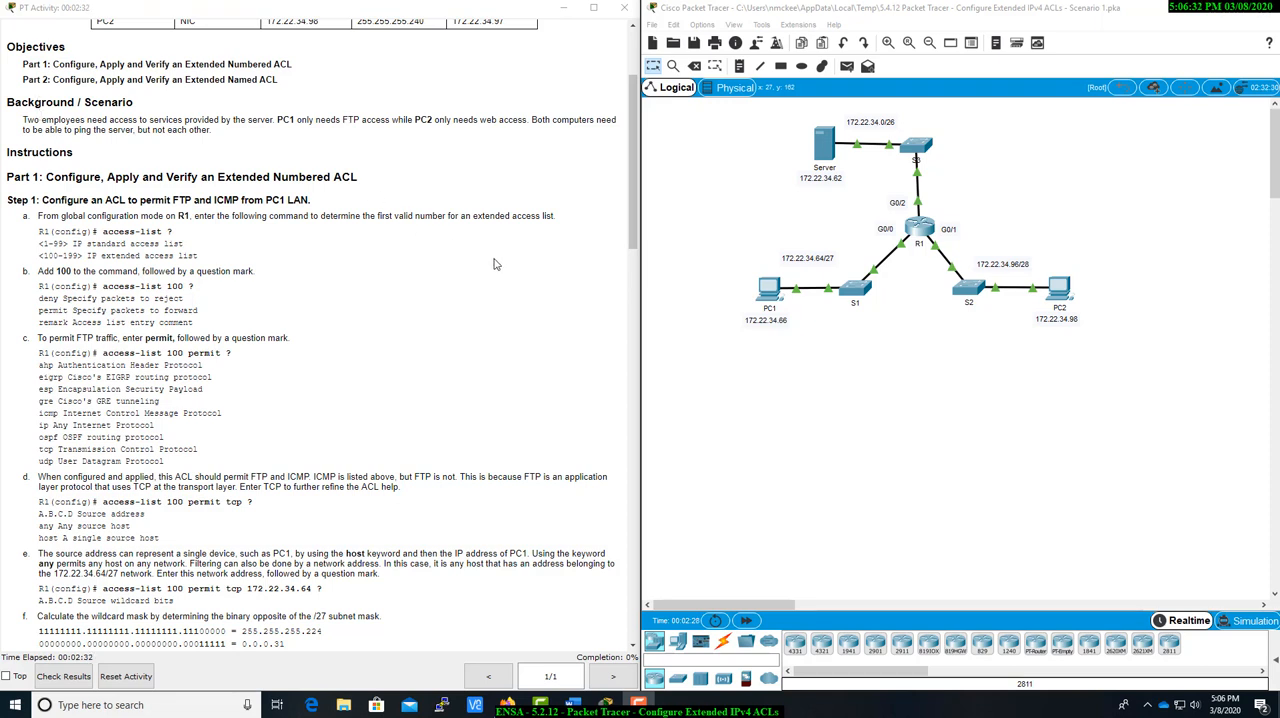
scroll(494, 264, down, 3)
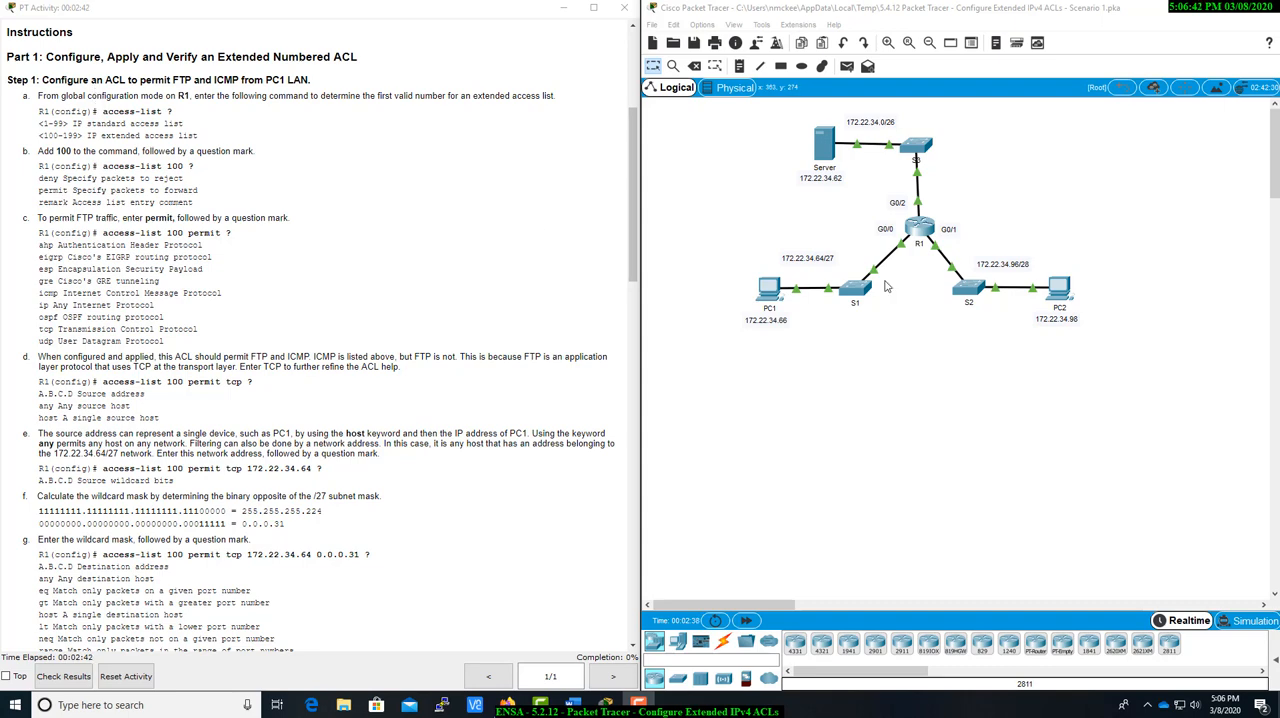
click(919, 233)
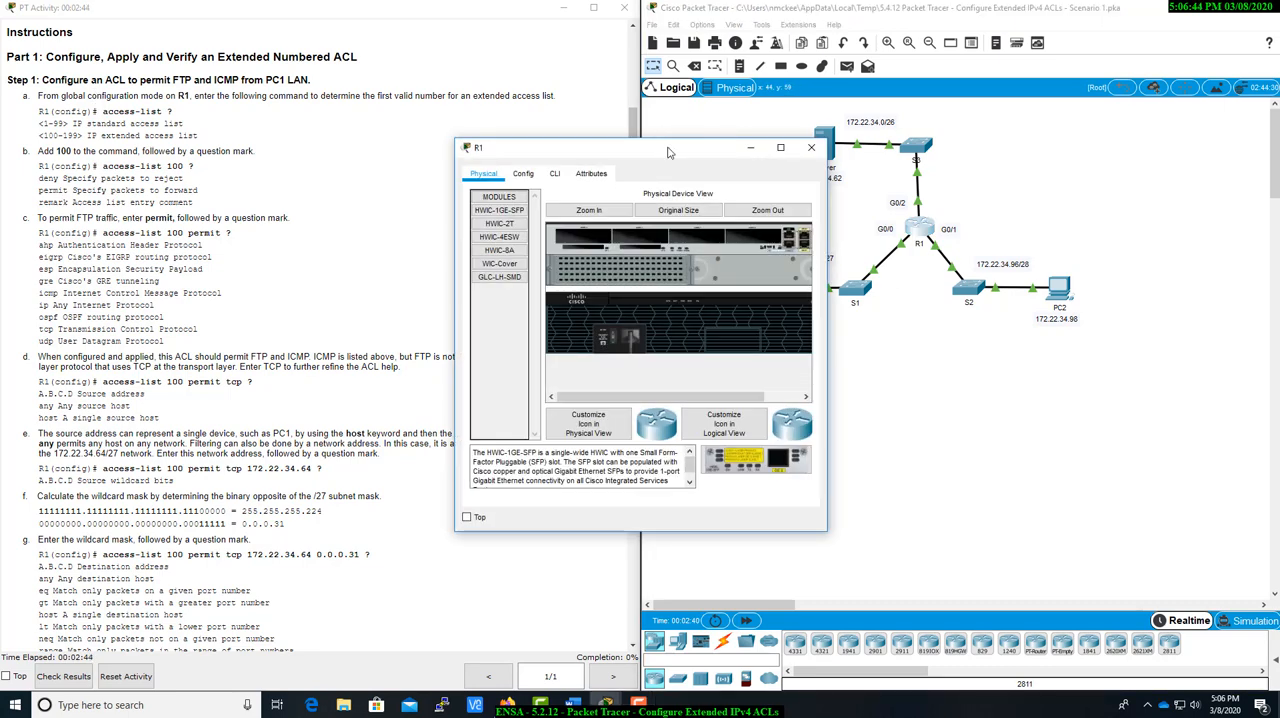
drag(711, 157, 889, 142)
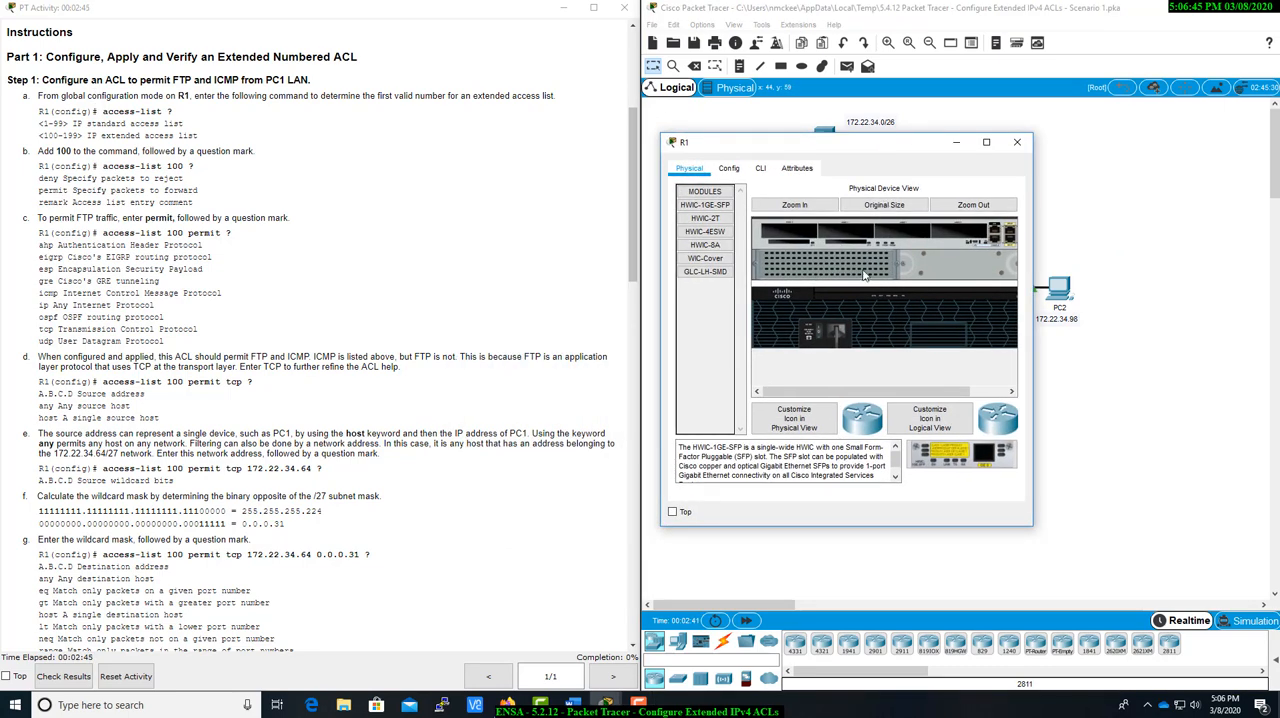
click(758, 169)
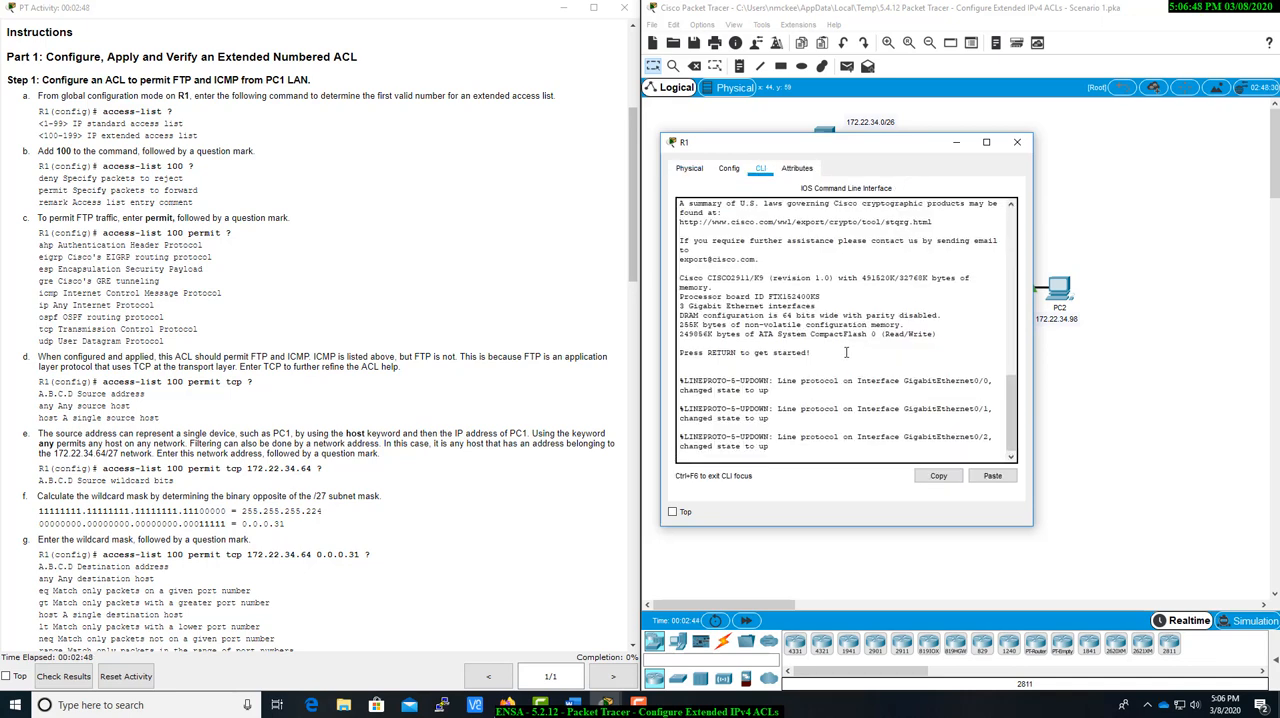
click(799, 396)
key(Return)
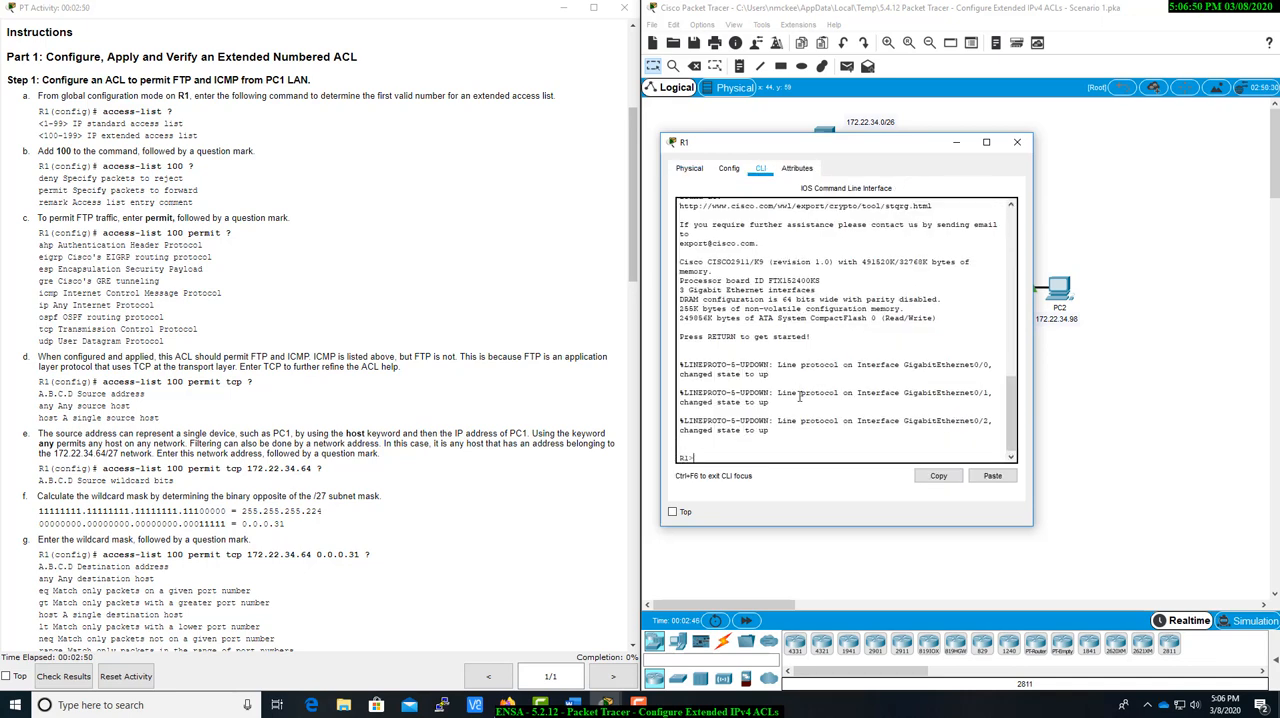
Enter privileged EXEC mode and switch R1 to global configuration mode with config t.
text(enable)
key(Return)
text(config t)
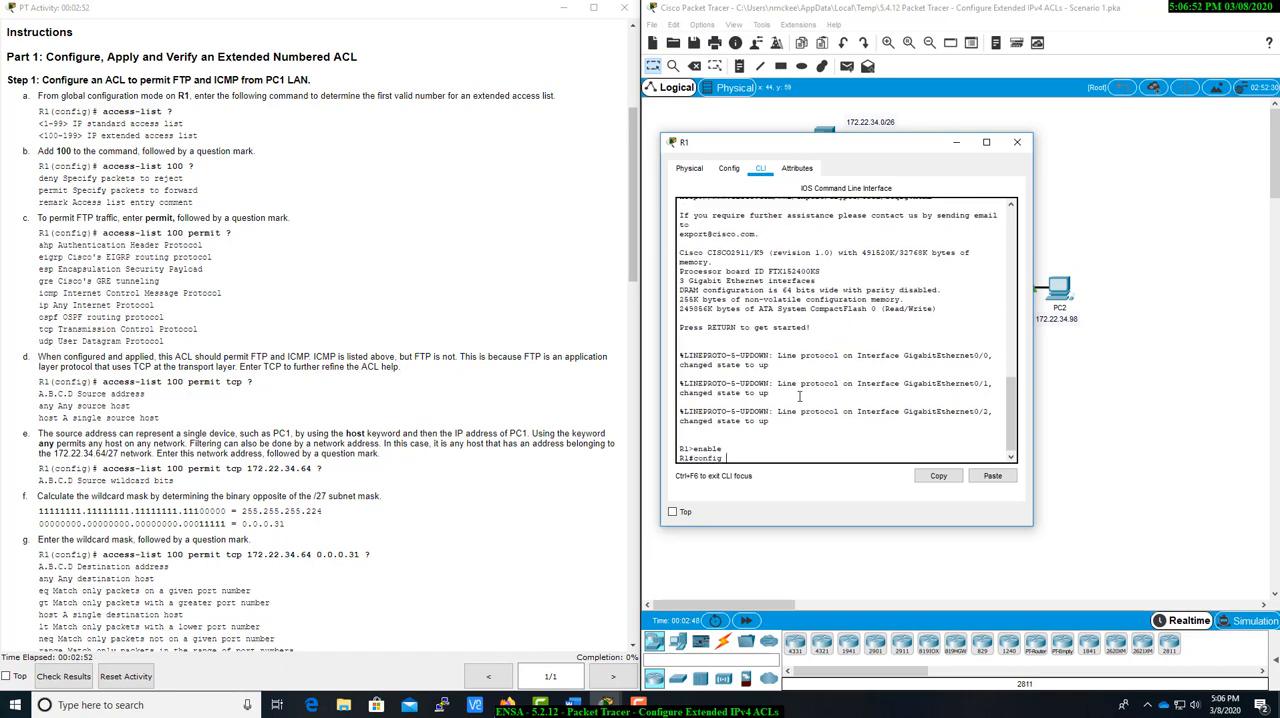
key(Return)
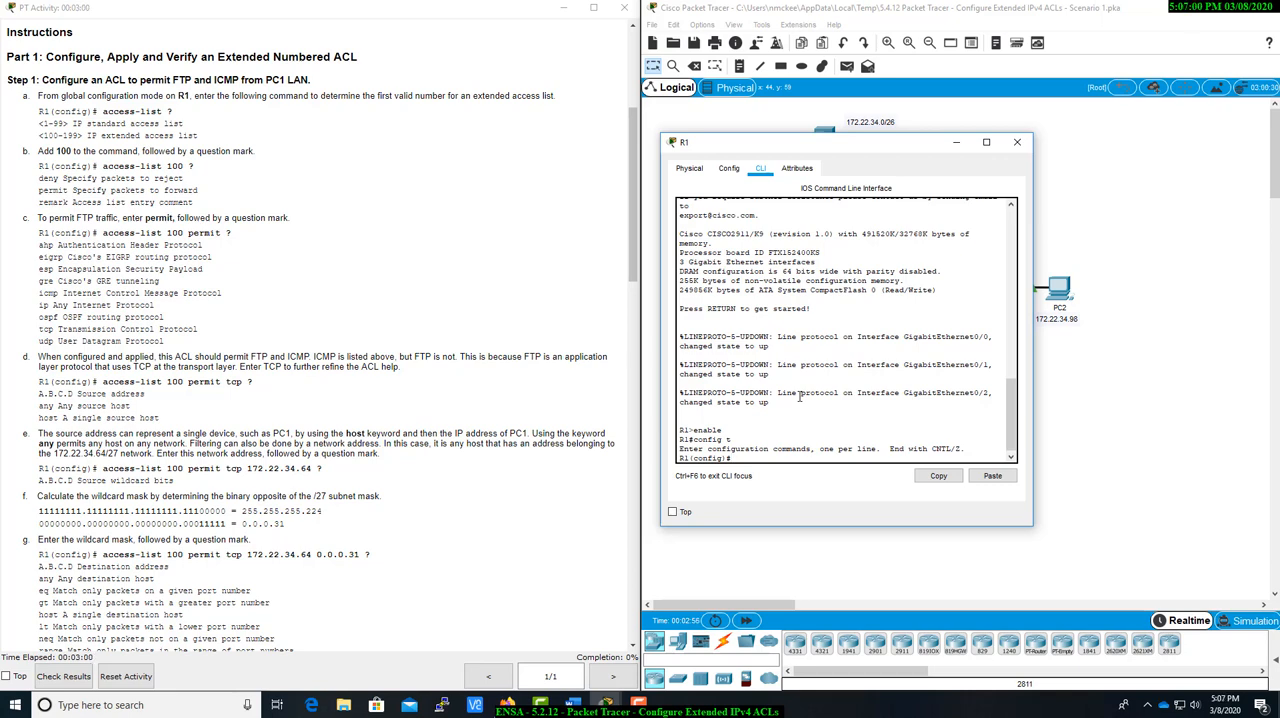
Begin an access-list command, check the valid number ranges, and add extended list number 100 with context help for its actions.
text(acc)
key(Tab)
text(?)
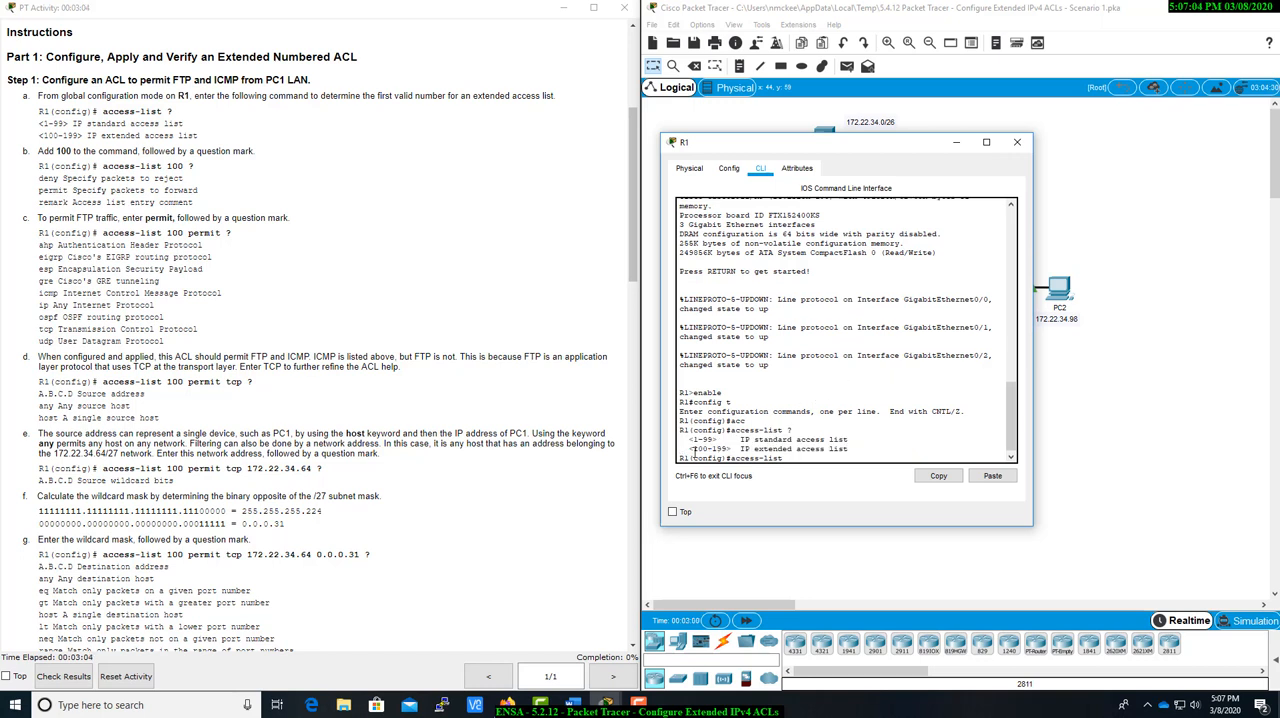
drag(692, 449, 727, 450)
click(800, 460)
text(100 ?)
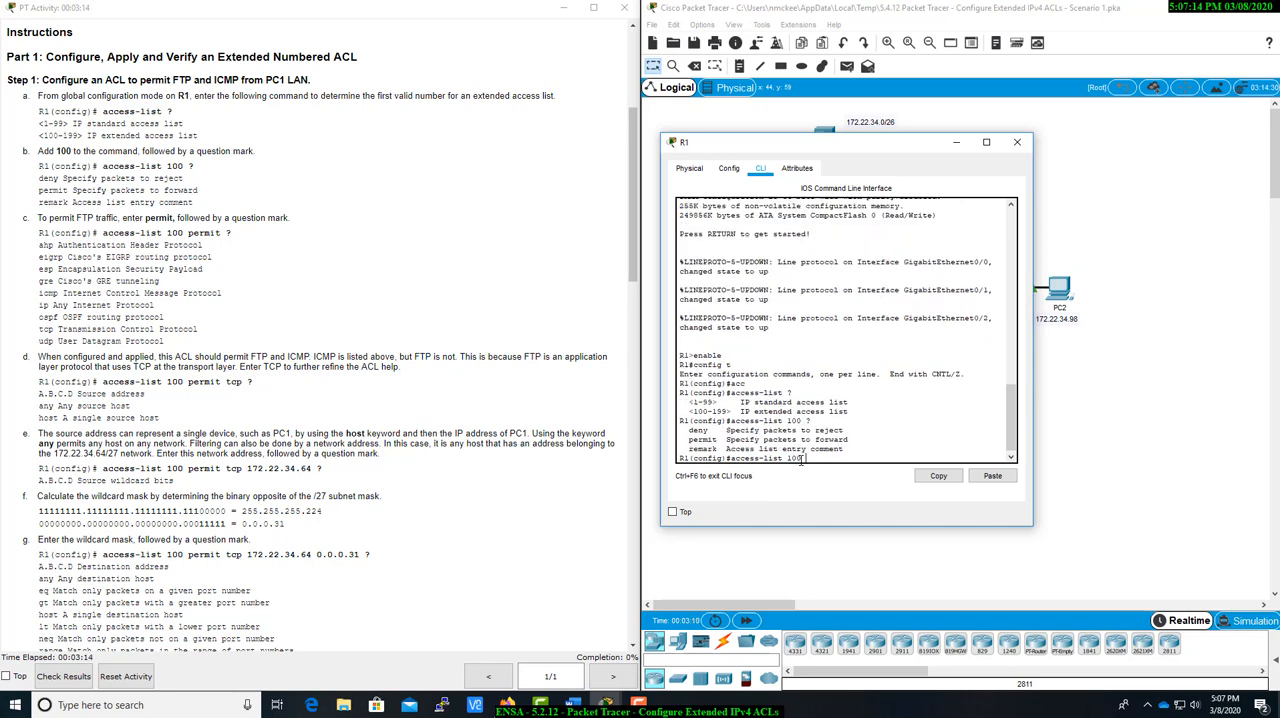
Add the permit action to the access-list 100 command and list the available protocols with context help.
click(42, 197)
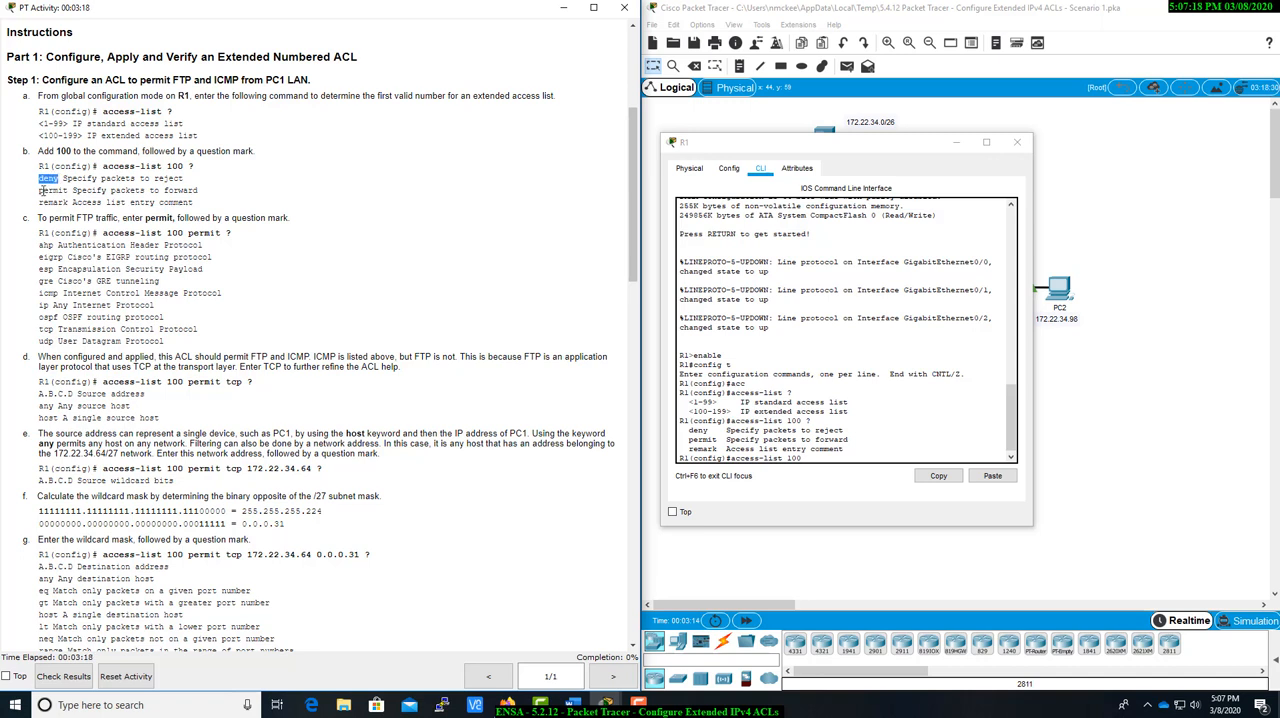
drag(40, 193, 70, 190)
click(801, 462)
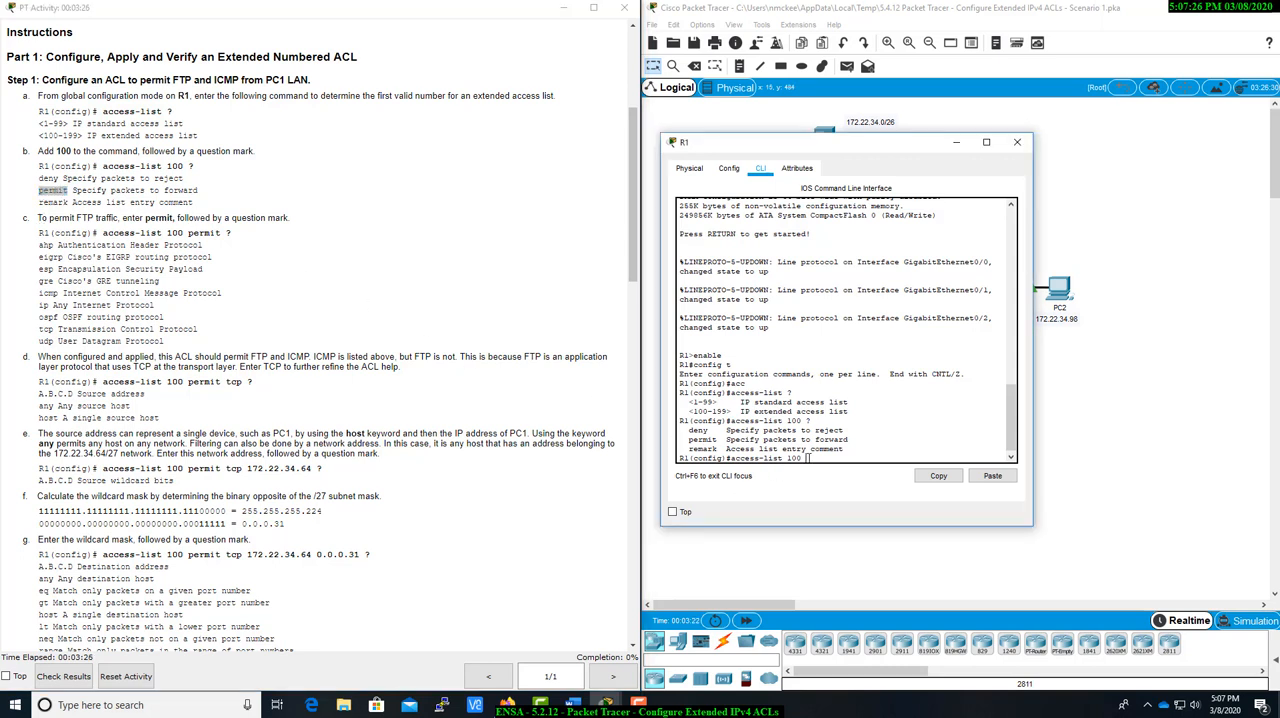
text(per)
key(Tab)
text(?)
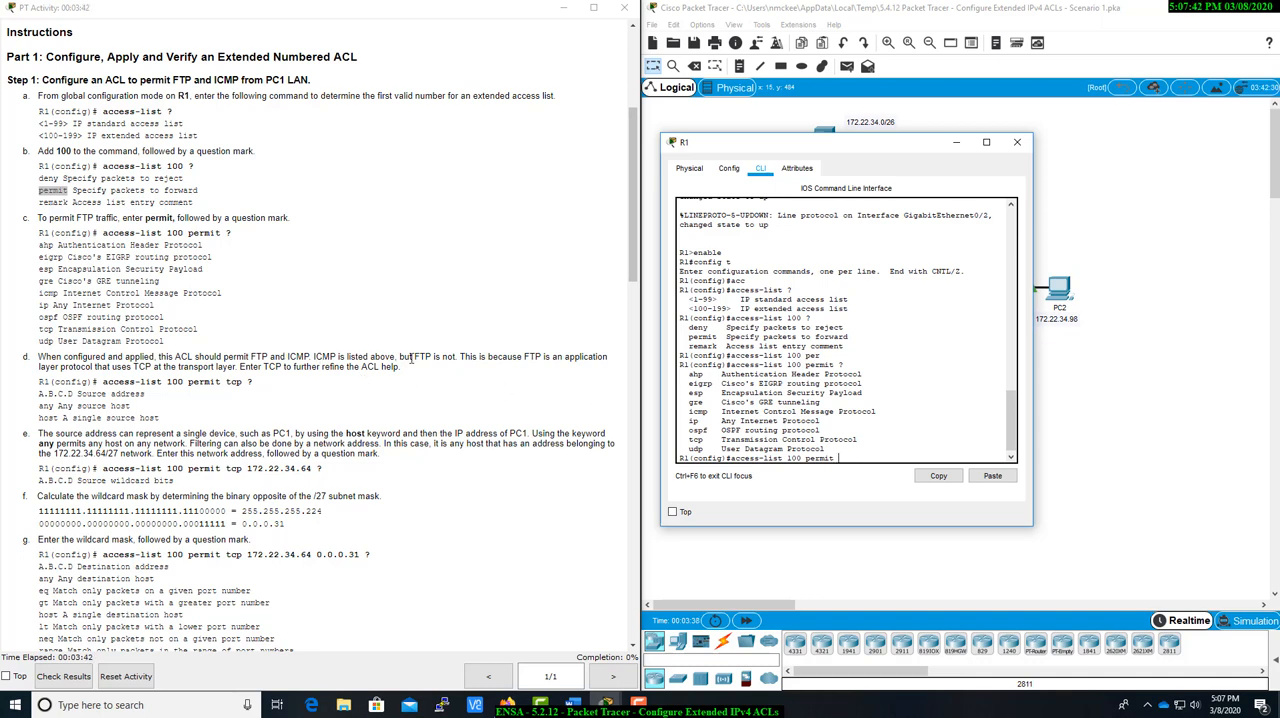
Specify tcp as the permitted protocol in the access-list 100 command and list the source address options.
drag(690, 410, 878, 412)
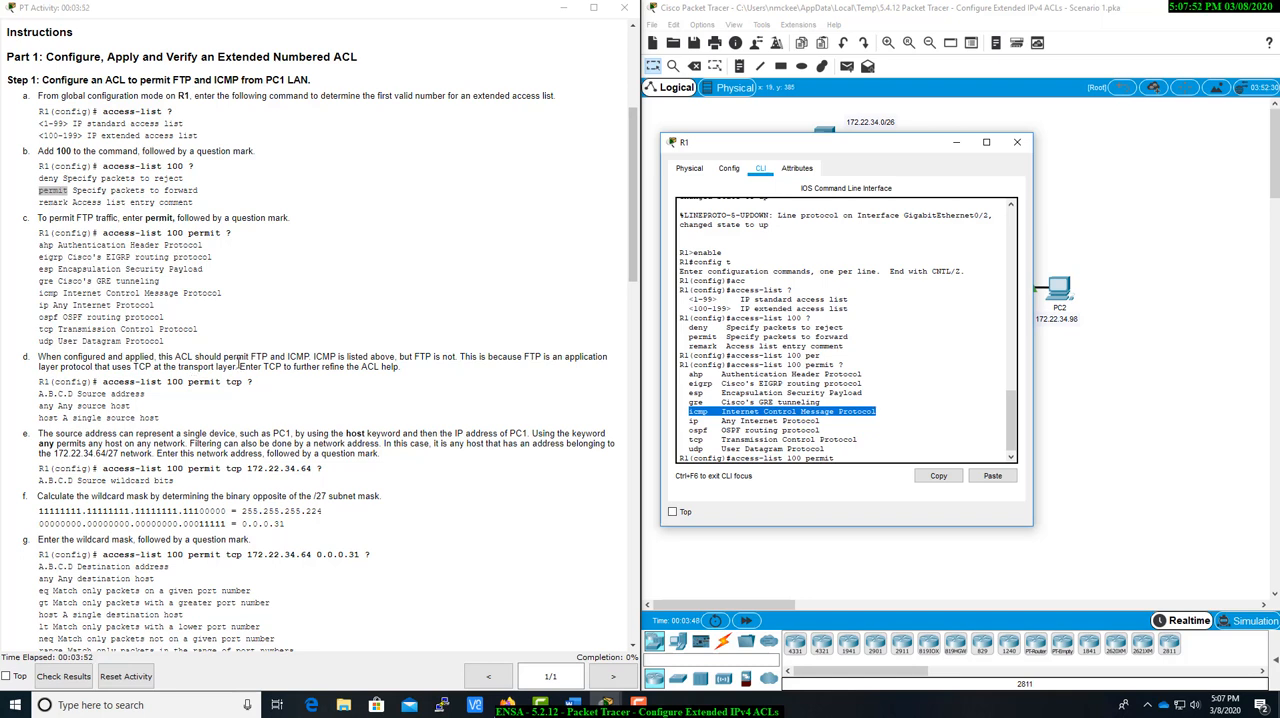
click(845, 458)
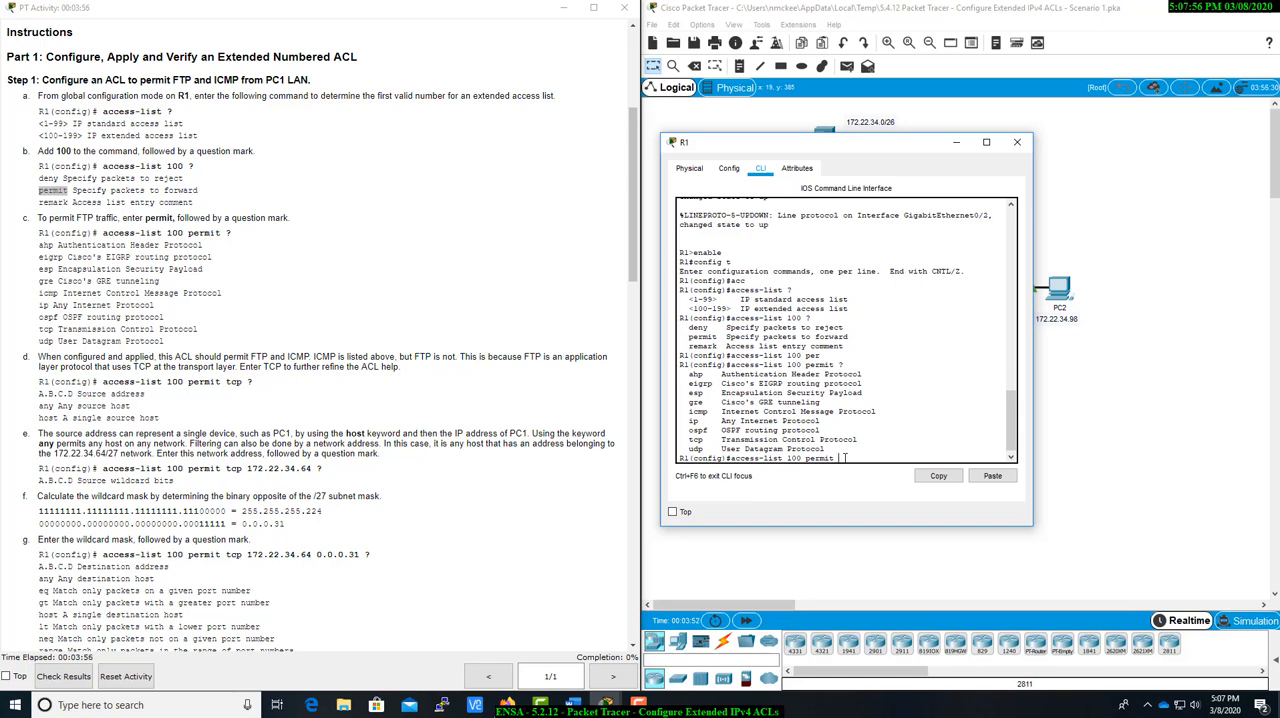
text(cp ?)
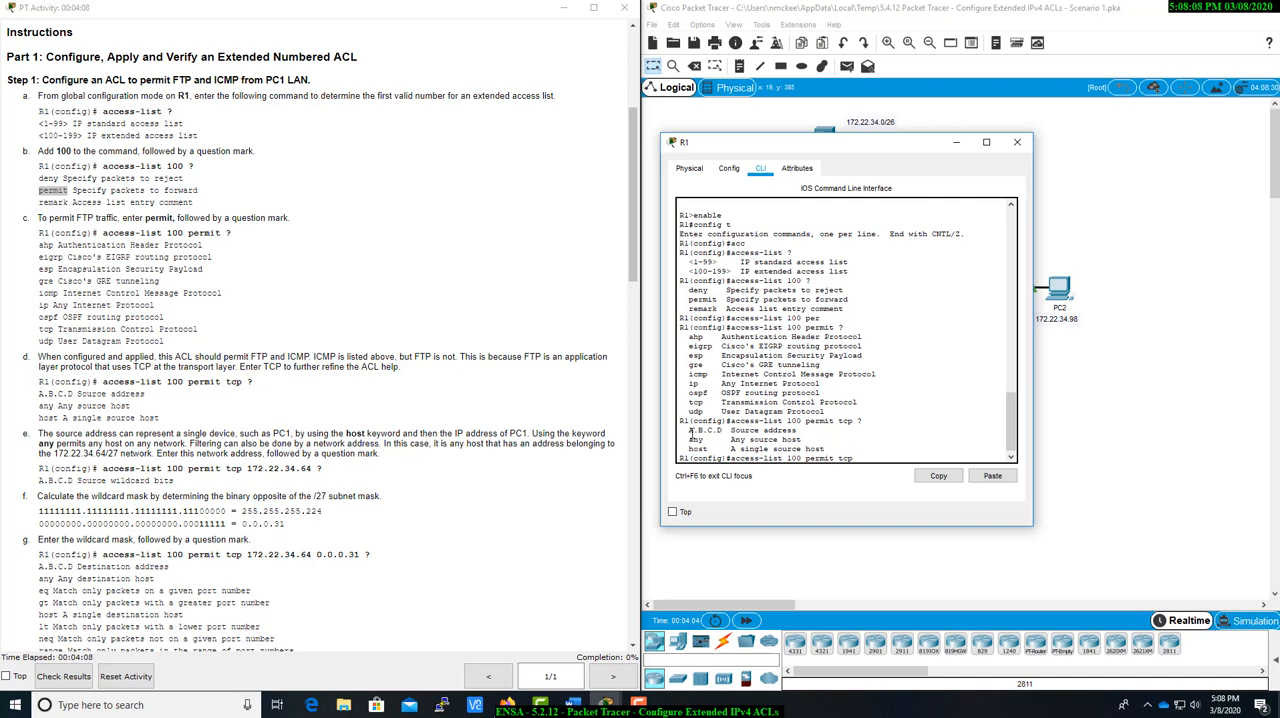
Add the source network 172.22.34.64 to the access-list 100 permit tcp command and query the next parameter.
drag(692, 430, 841, 448)
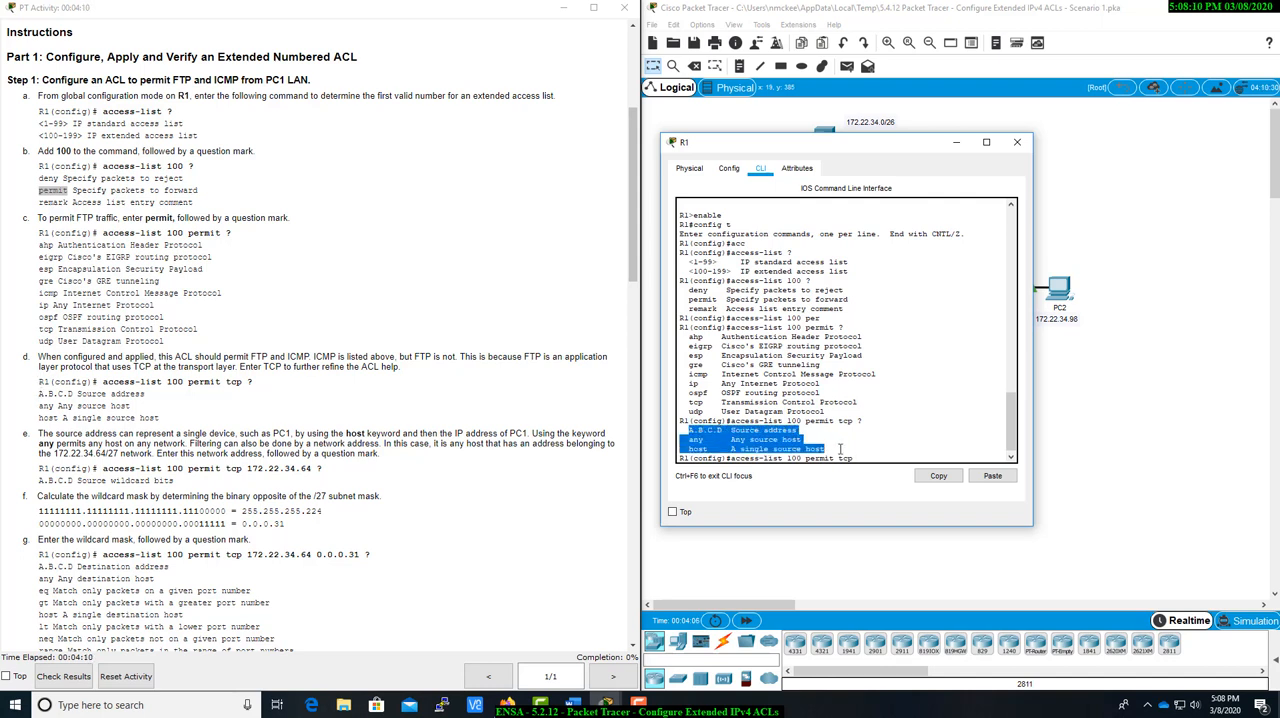
click(850, 449)
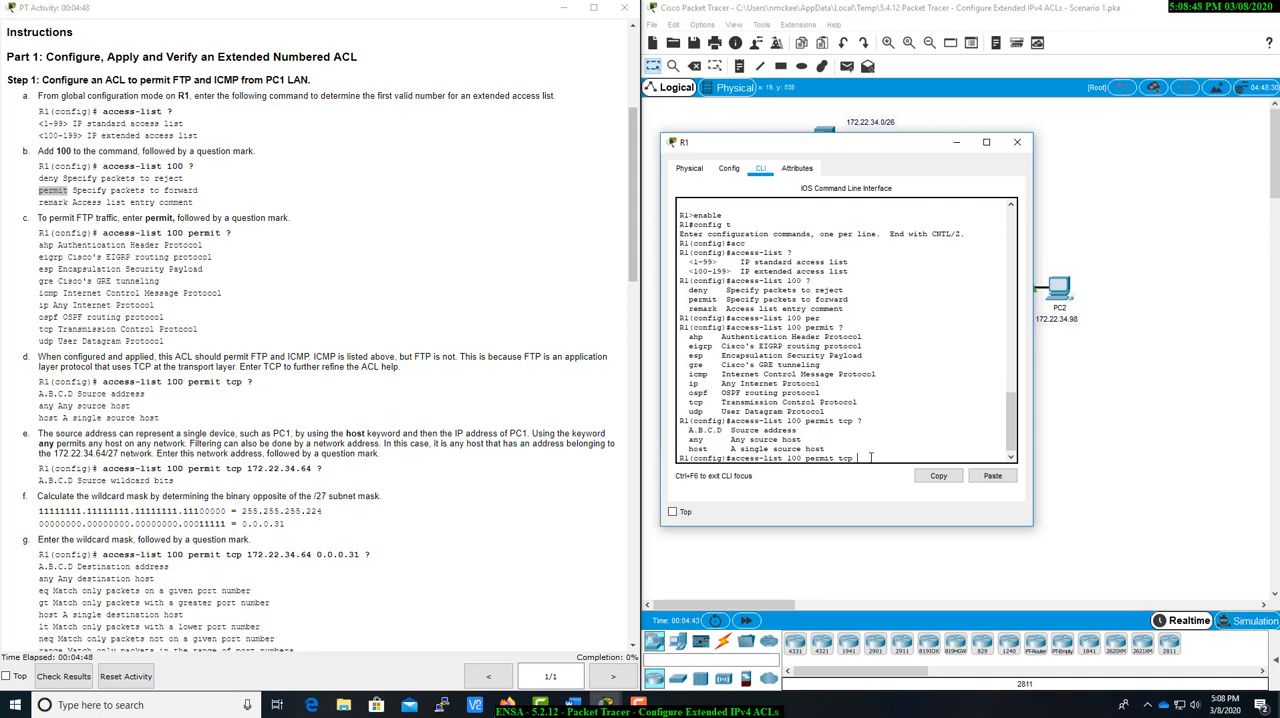
text(2.22.34.64 ?)
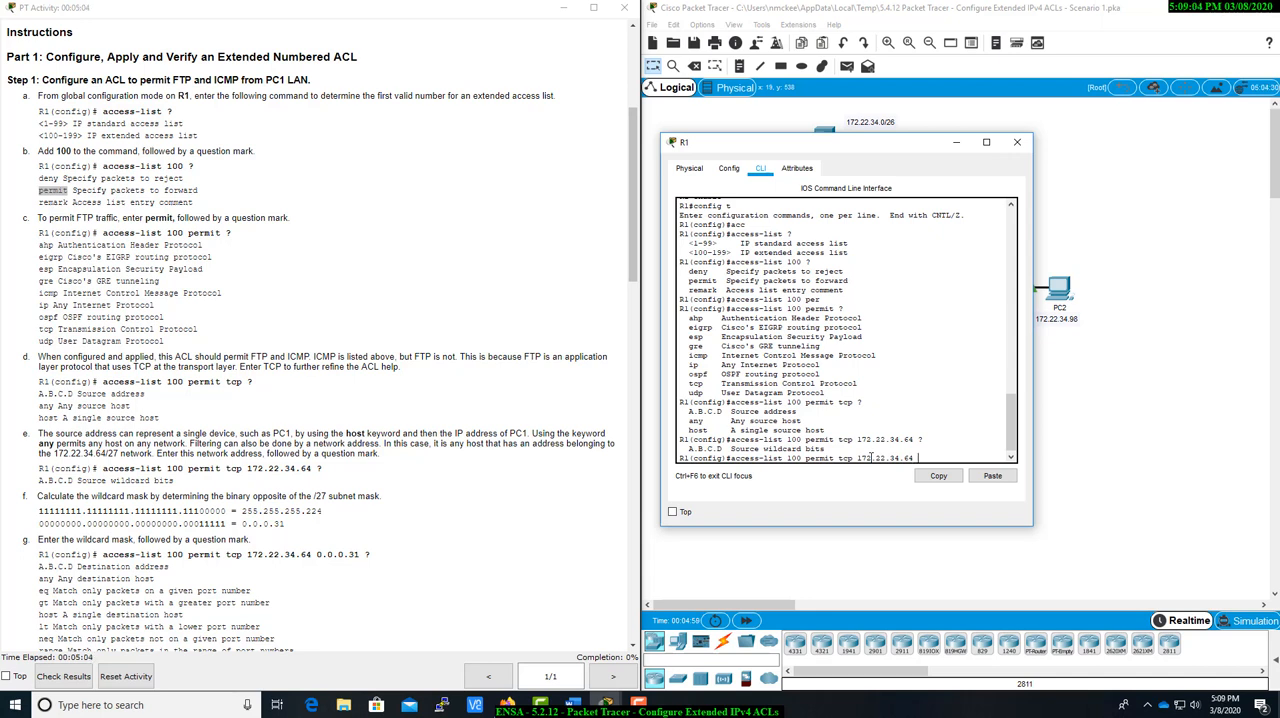
Examine the instructions' calculation of the wildcard mask from the /27 subnet mask.
click(316, 496)
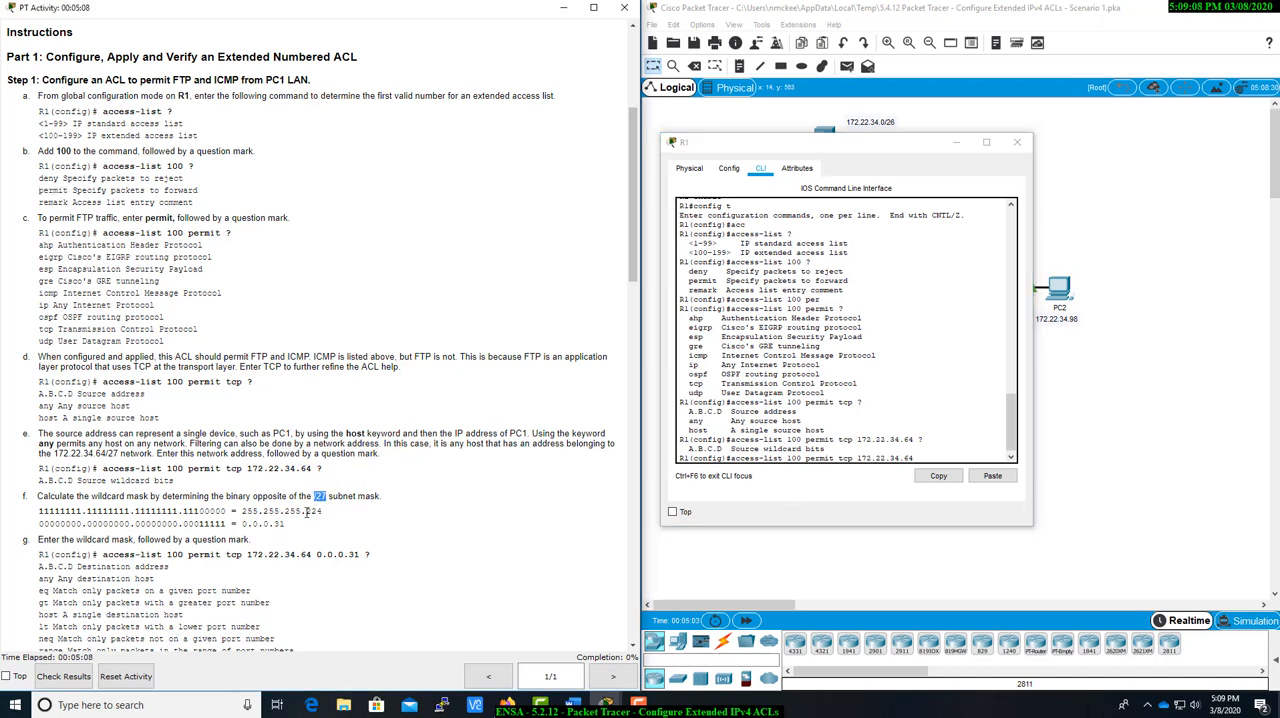
drag(306, 512, 328, 517)
click(320, 521)
double_click(312, 511)
click(286, 528)
drag(285, 524, 273, 524)
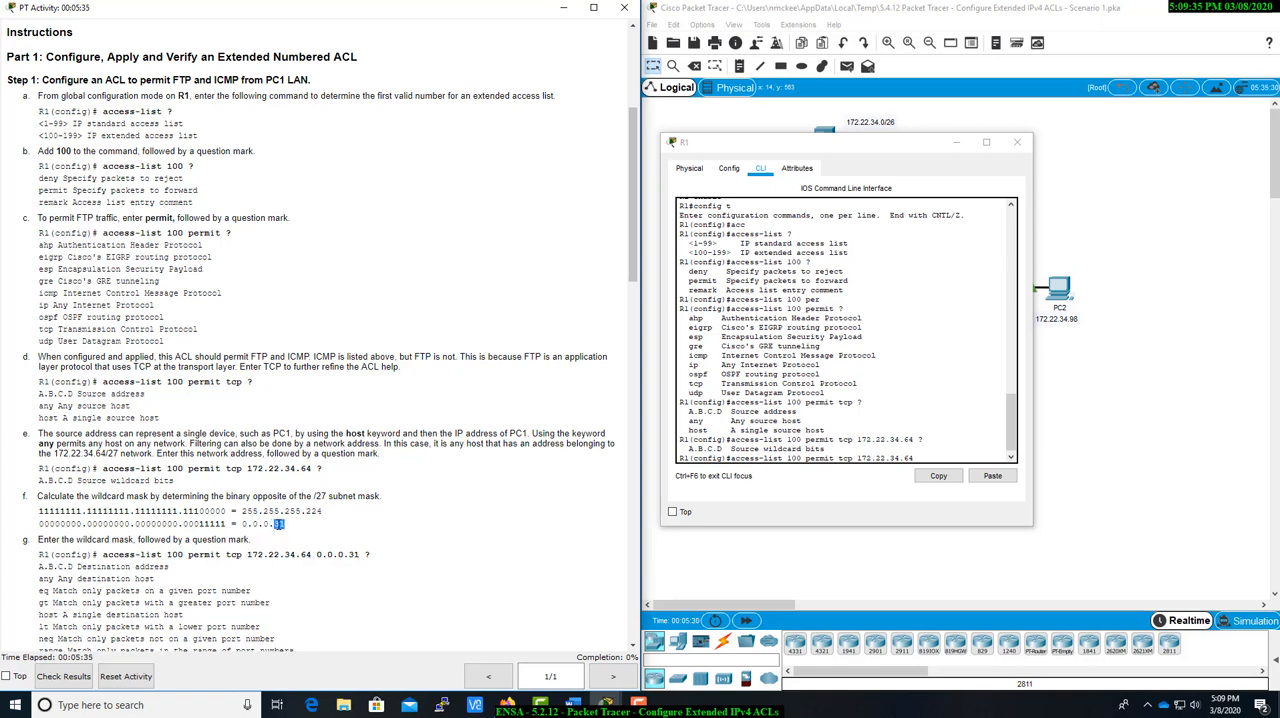
double_click(279, 526)
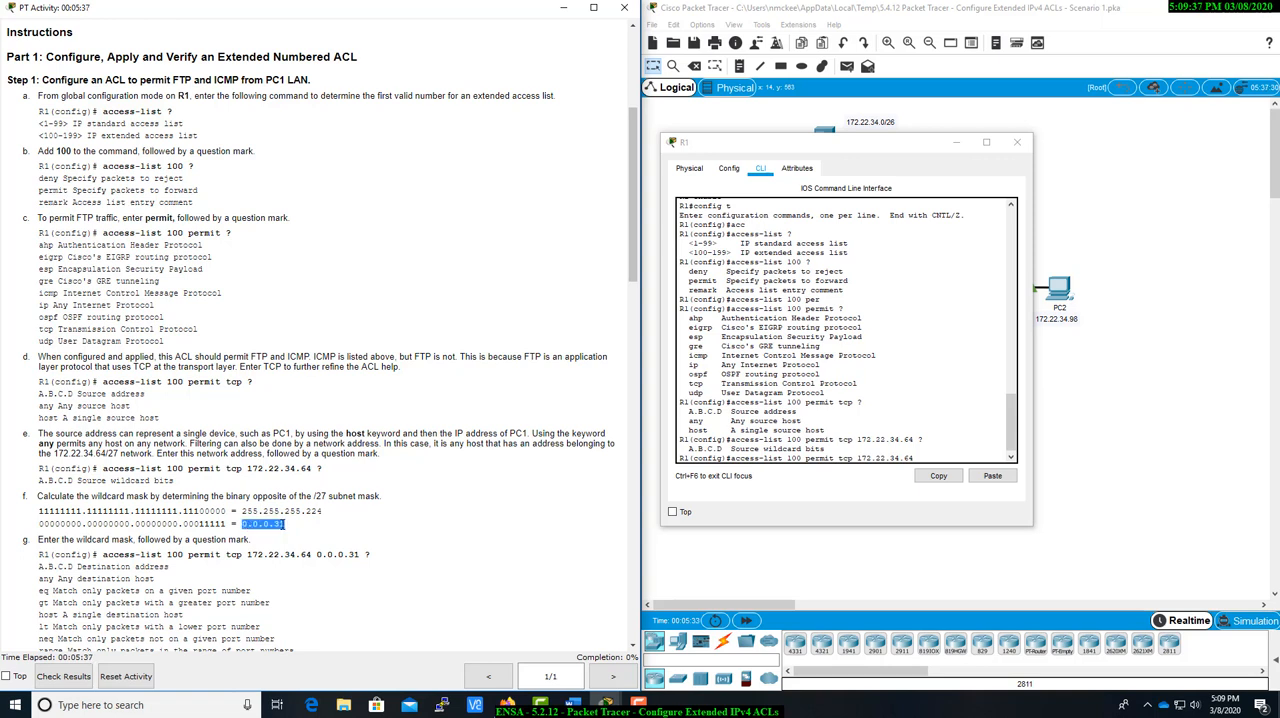
click(280, 525)
Add the wildcard mask 0.0.0.31 to the source network and list the destination options.
click(929, 457)
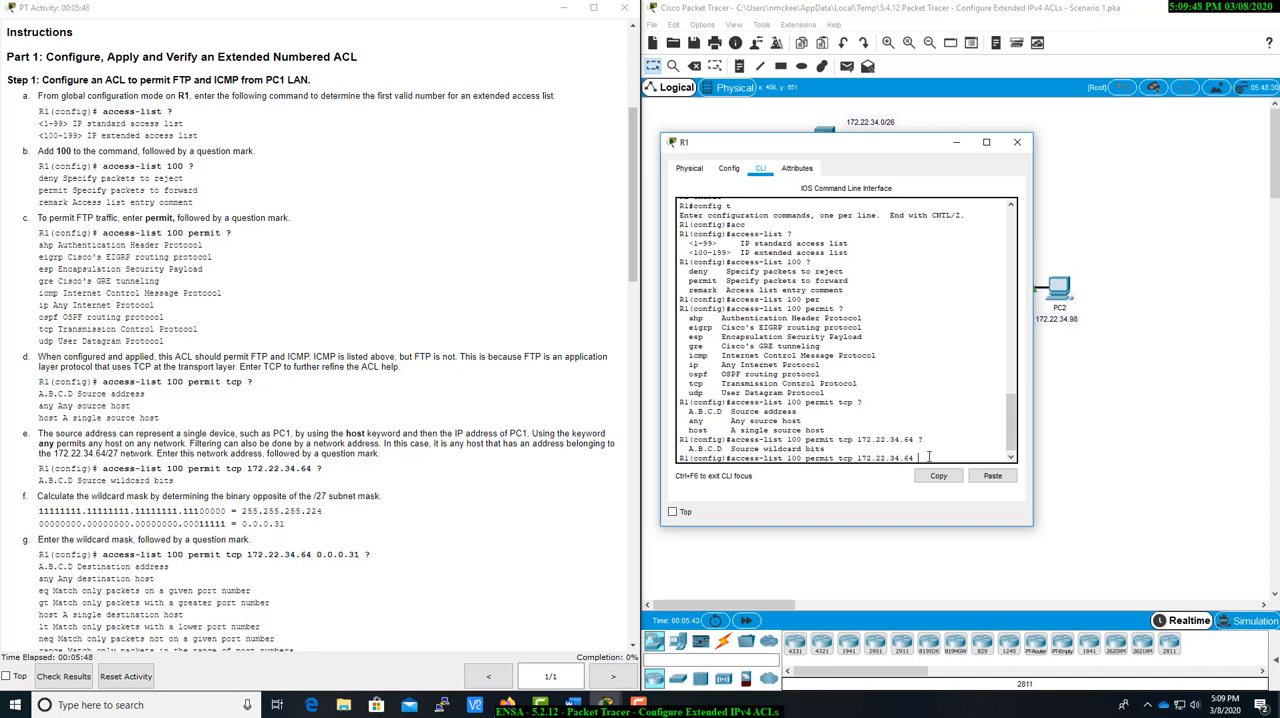
text(0.0.0.31 ?)
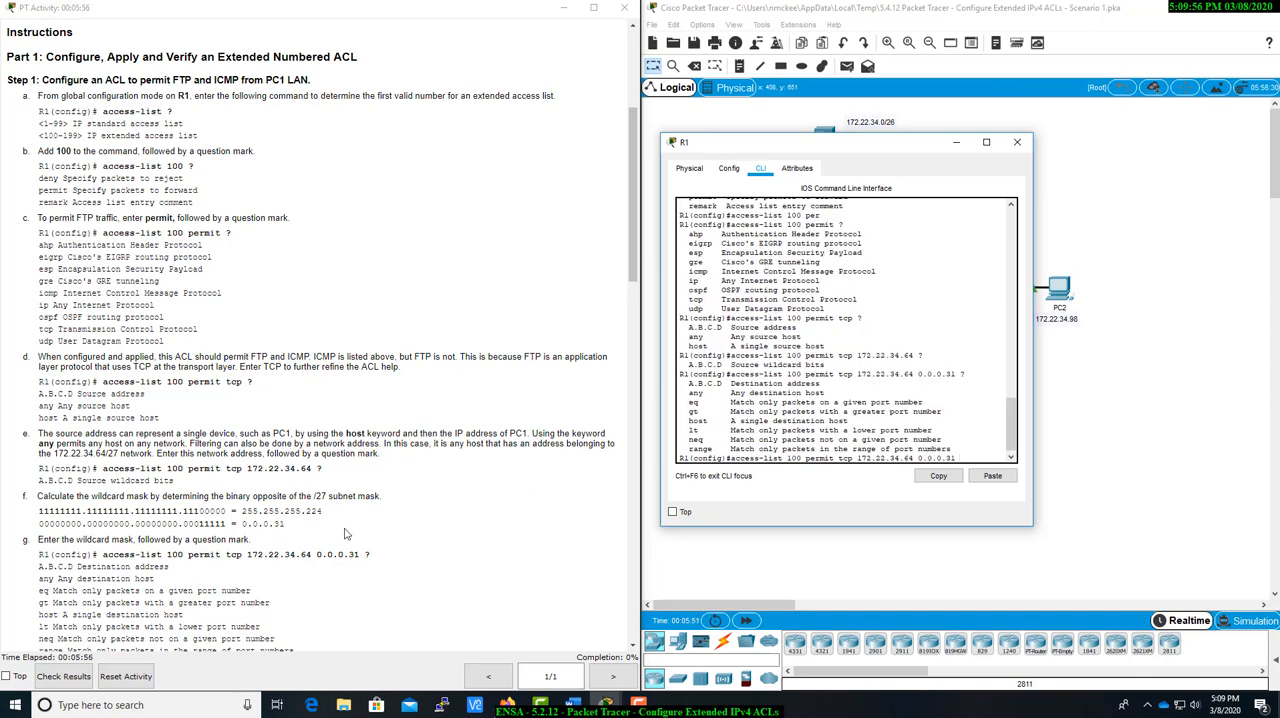
Set the server, host 172.22.34.62, as the ACL statement's destination and list the remaining matching options.
scroll(345, 534, down, 4)
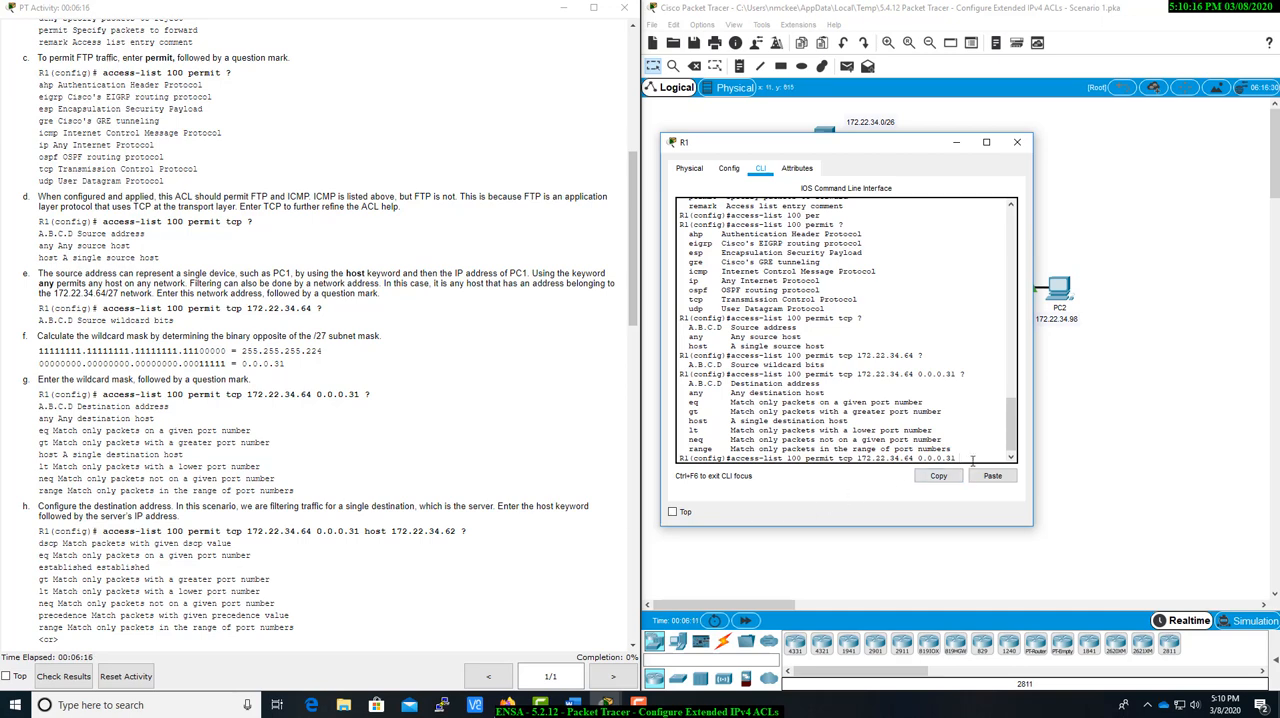
text(host)
drag(911, 145, 926, 210)
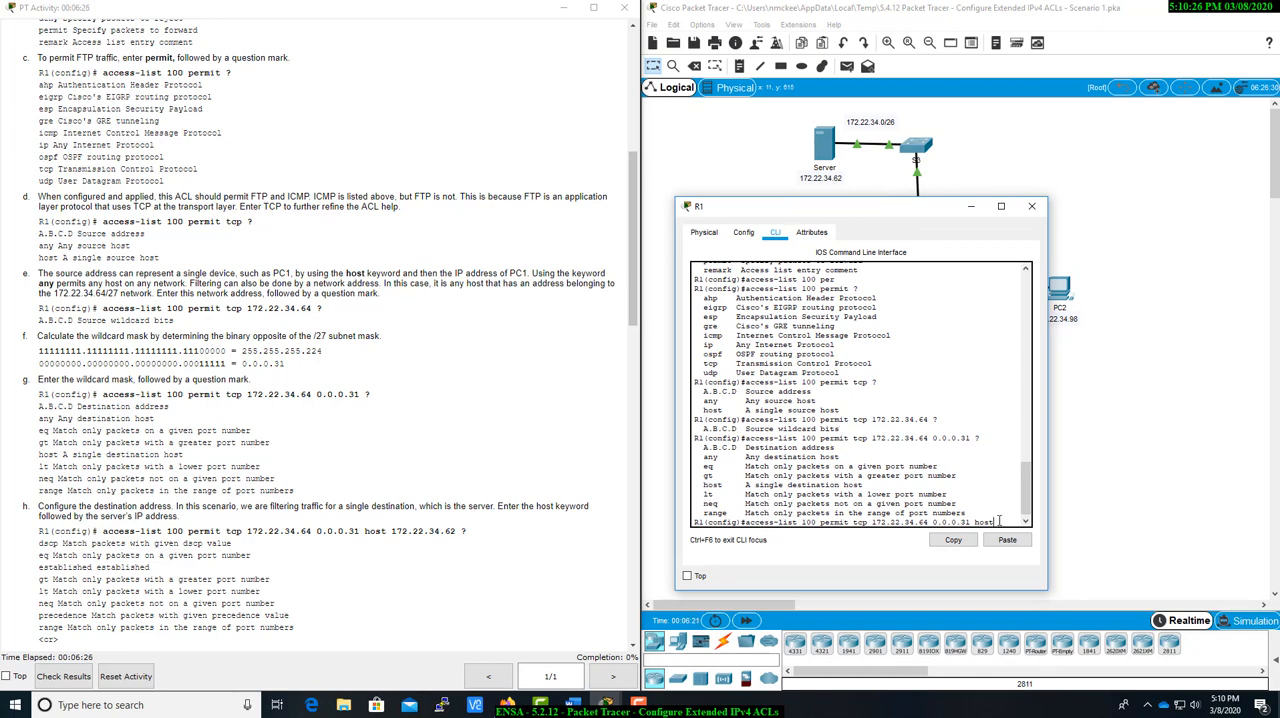
text(172.22.34.62)
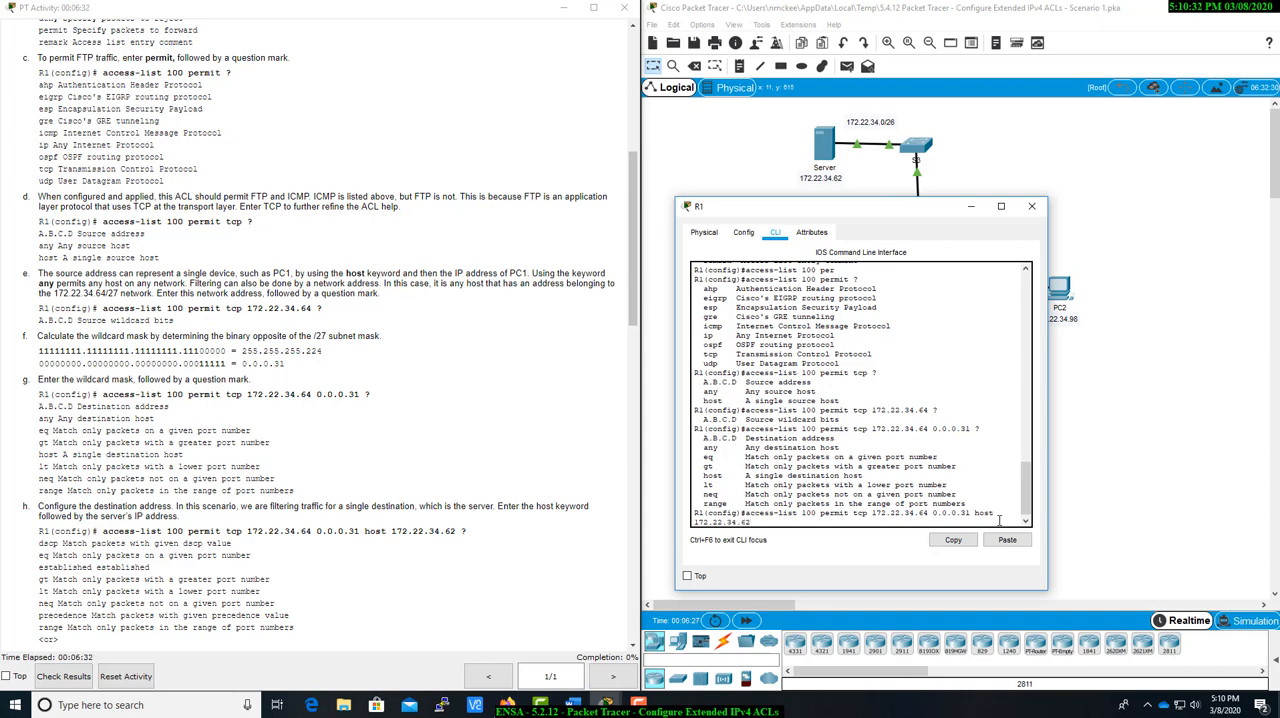
text( ?)
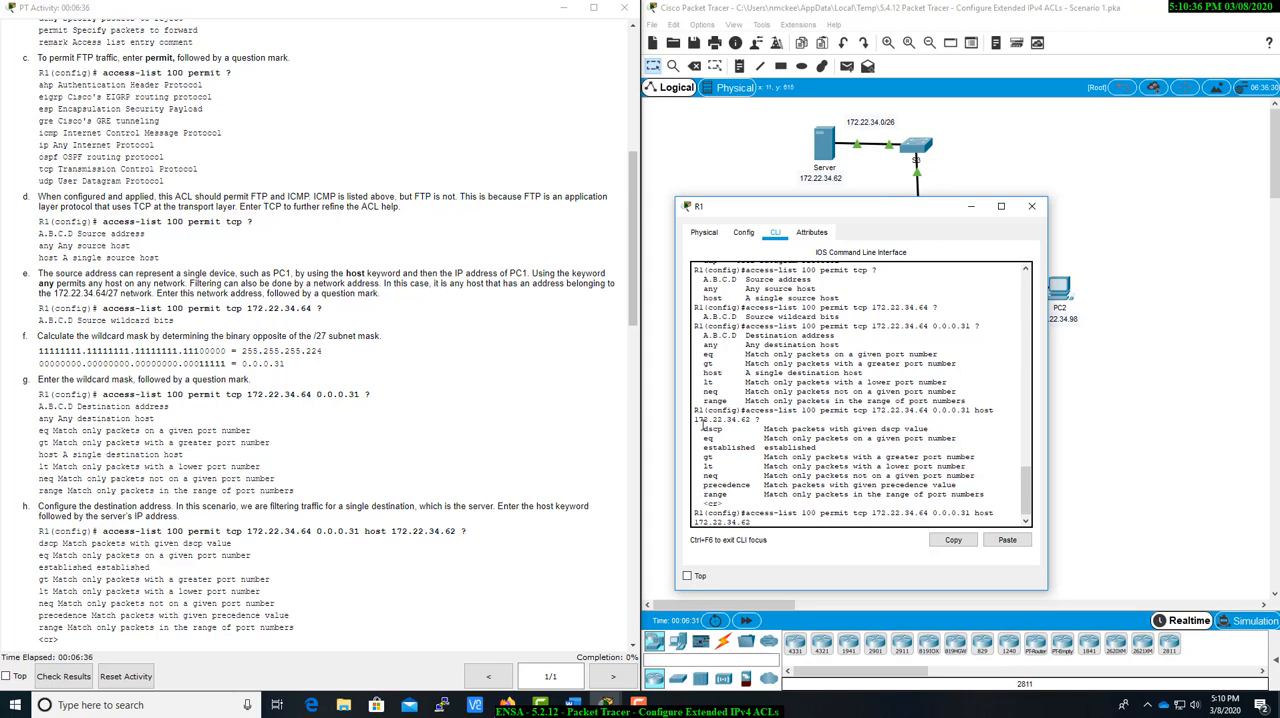
drag(696, 428, 964, 494)
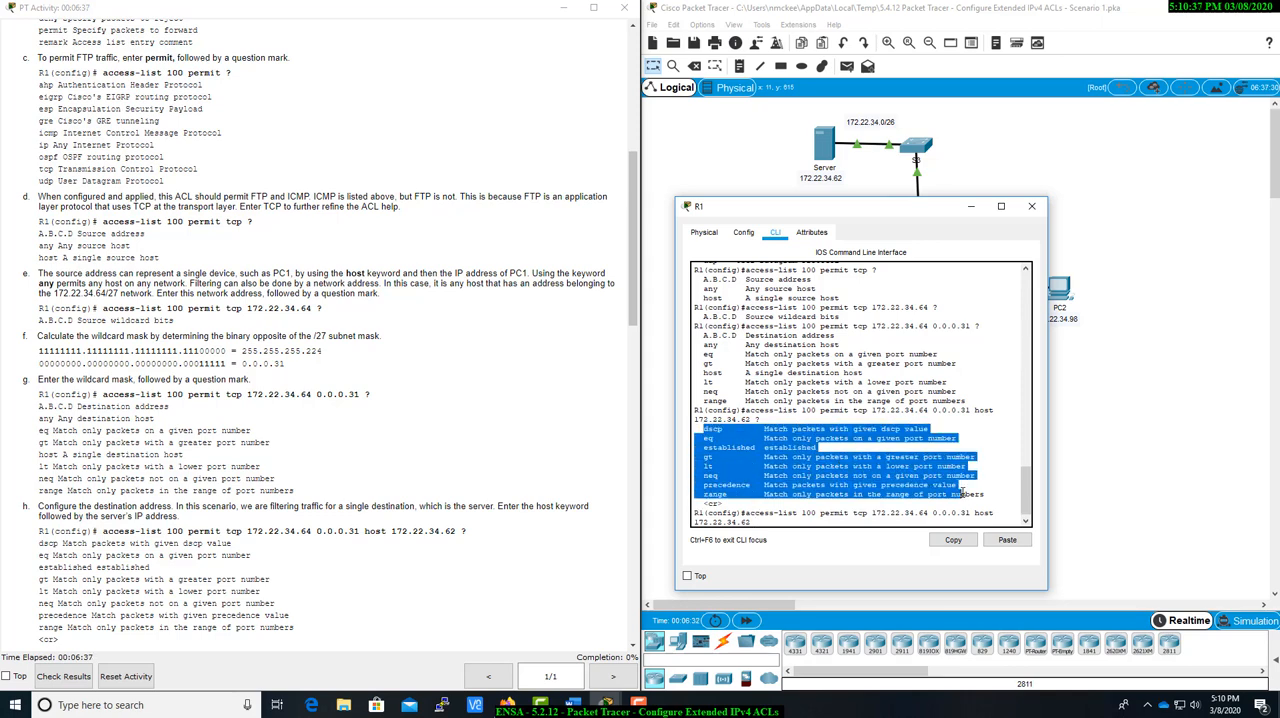
click(906, 484)
Restrict the access-list 100 permit tcp statement to FTP traffic with eq ftp and submit it.
scroll(344, 558, down, 5)
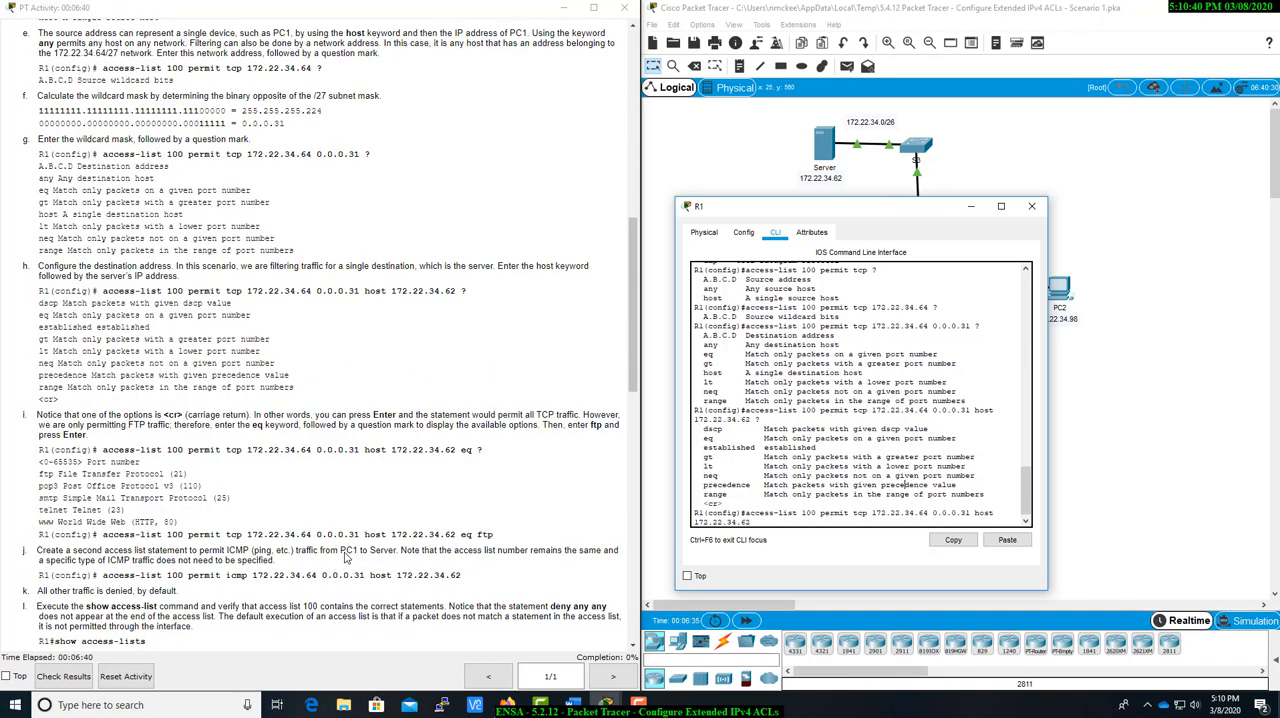
scroll(344, 558, down, 1)
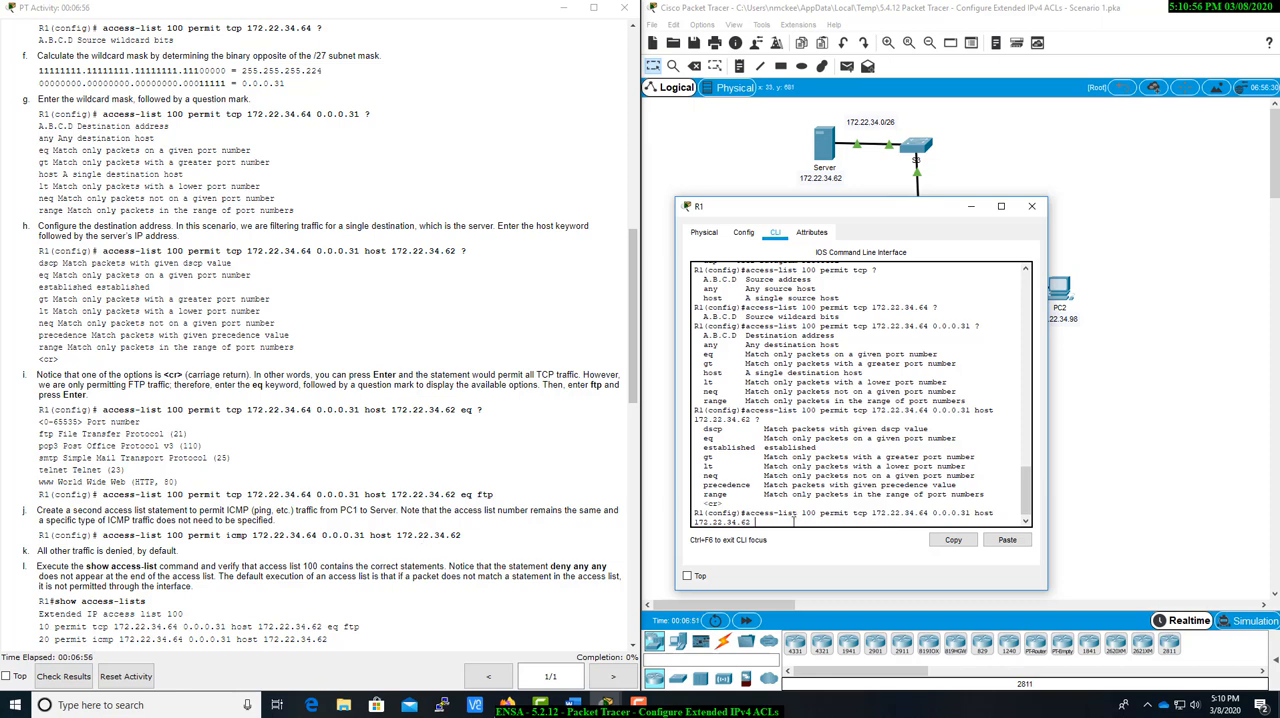
text(eq)
click(177, 434)
double_click(177, 434)
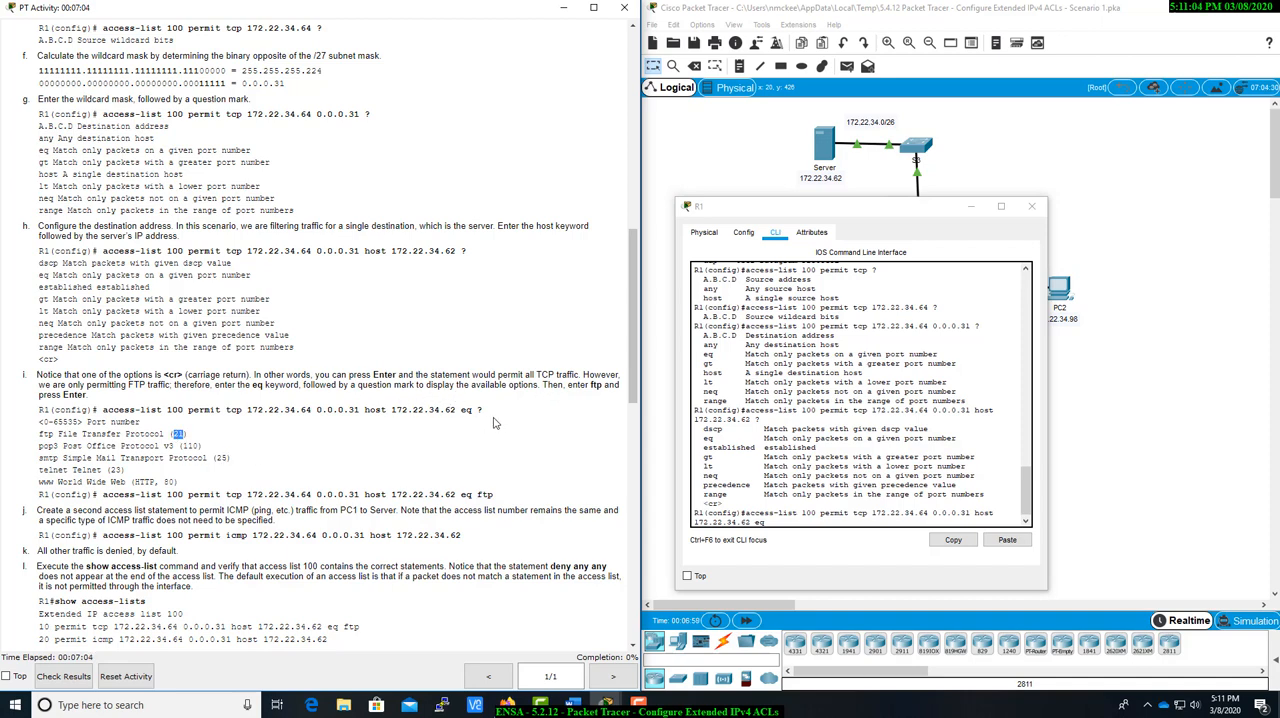
click(46, 434)
double_click(46, 434)
click(852, 520)
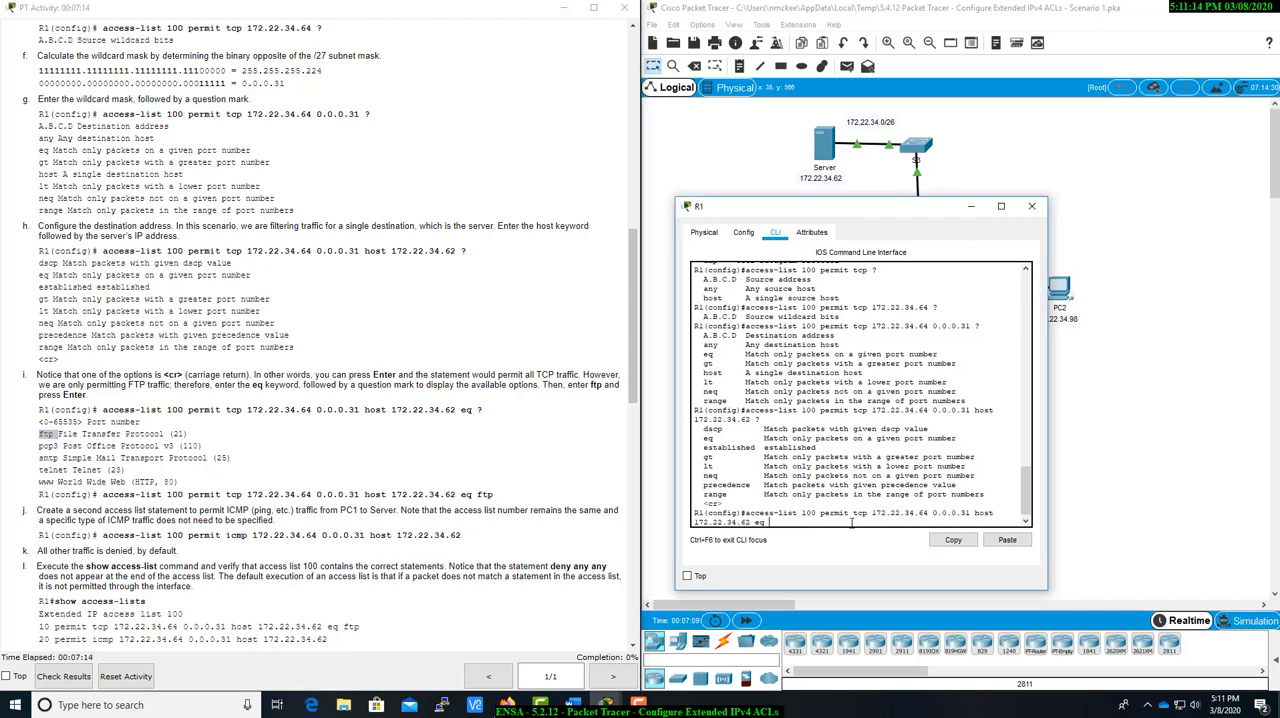
text(ftp)
key(Return)
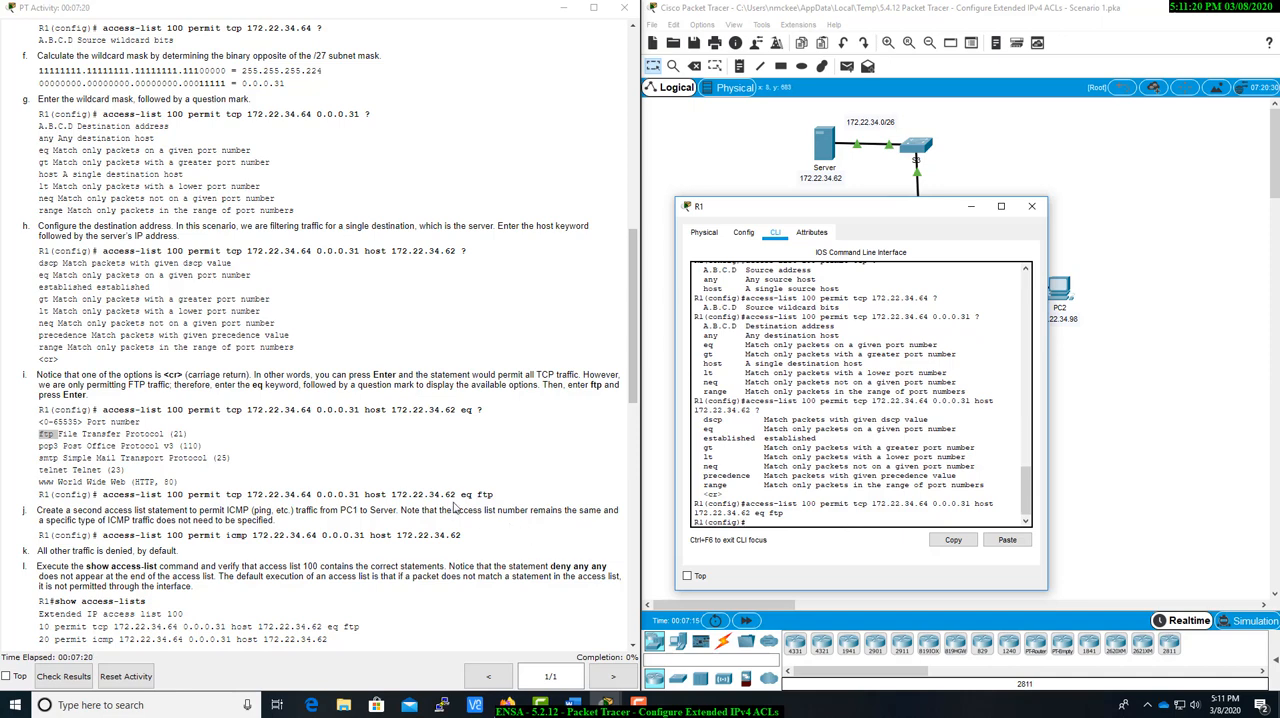
Start a second access-list 100 statement on R1 that permits ICMP traffic, following instruction j.
drag(37, 510, 458, 533)
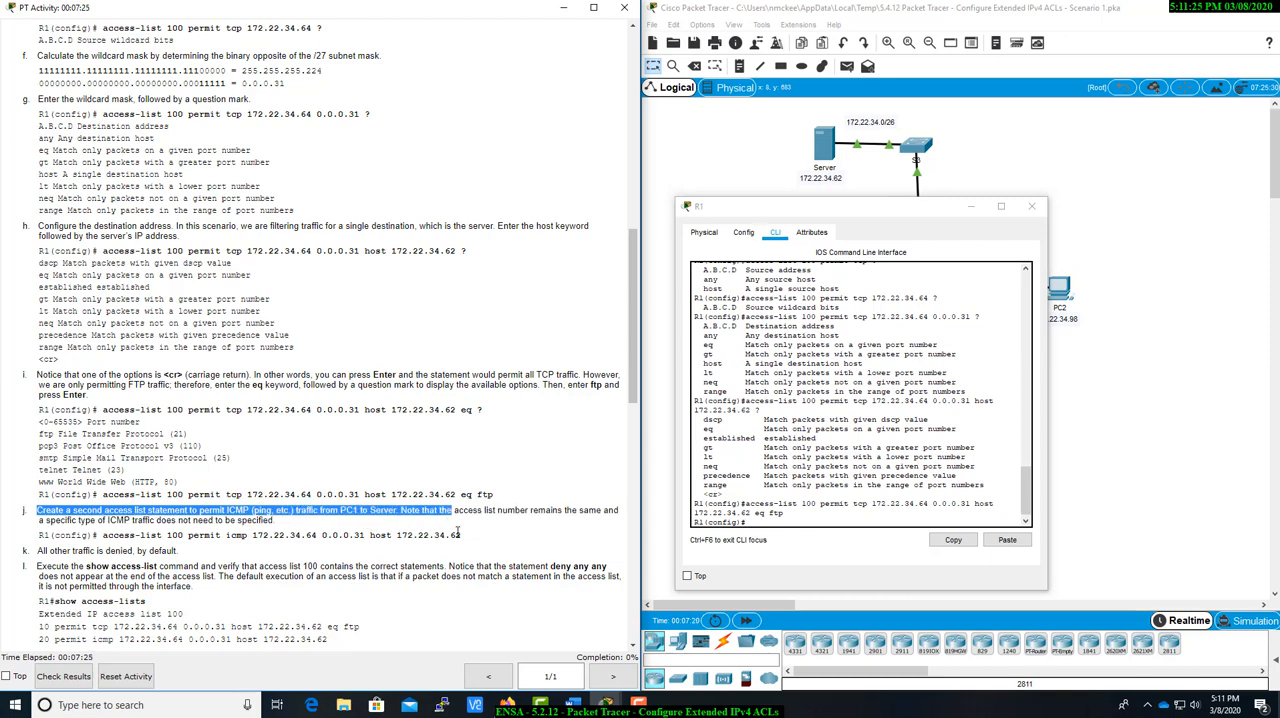
click(308, 513)
mouse_move(299, 511)
mouse_down()
mouse_move(606, 514)
mouse_move(622, 526)
mouse_move(240, 470)
mouse_move(205, 496)
mouse_move(288, 526)
mouse_up()
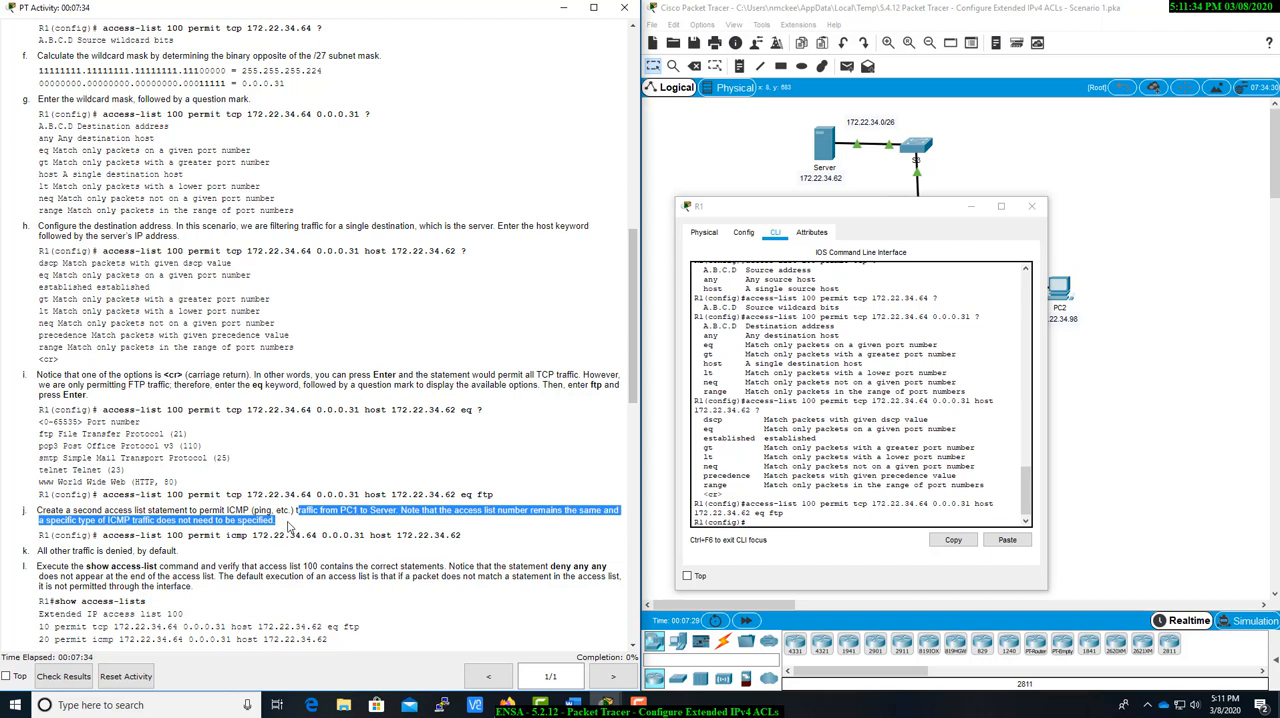
click(288, 526)
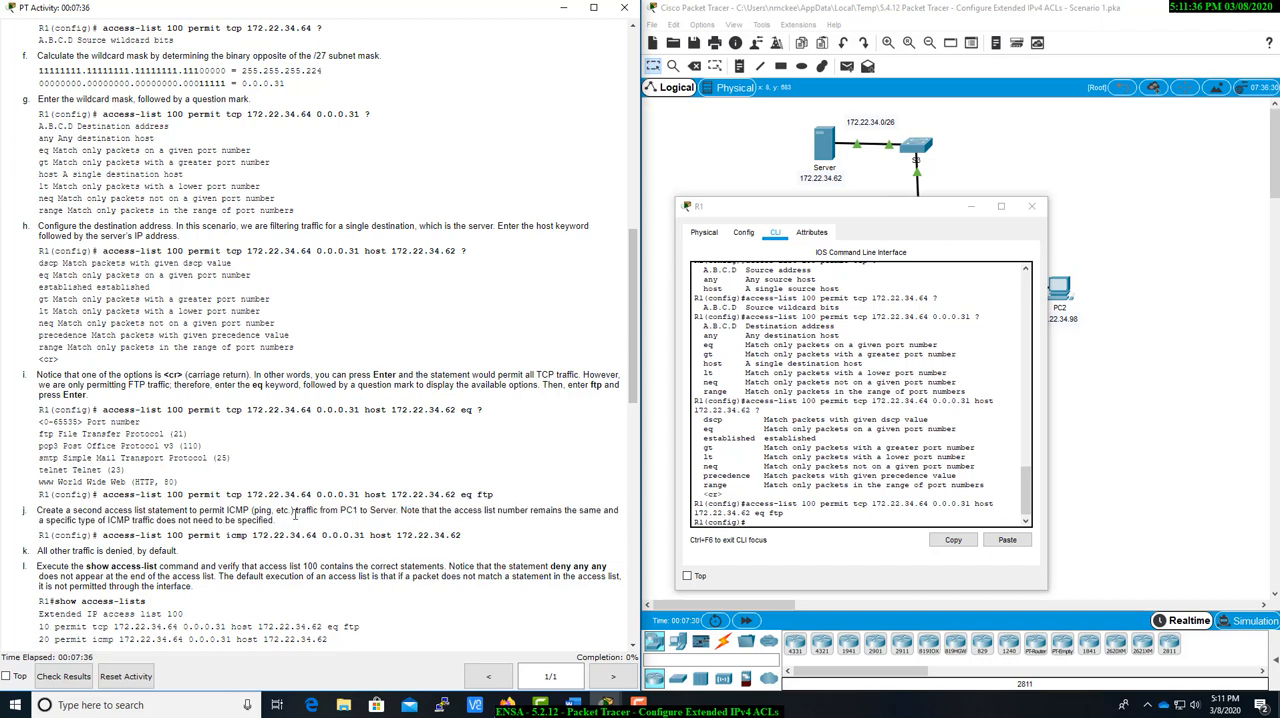
click(811, 523)
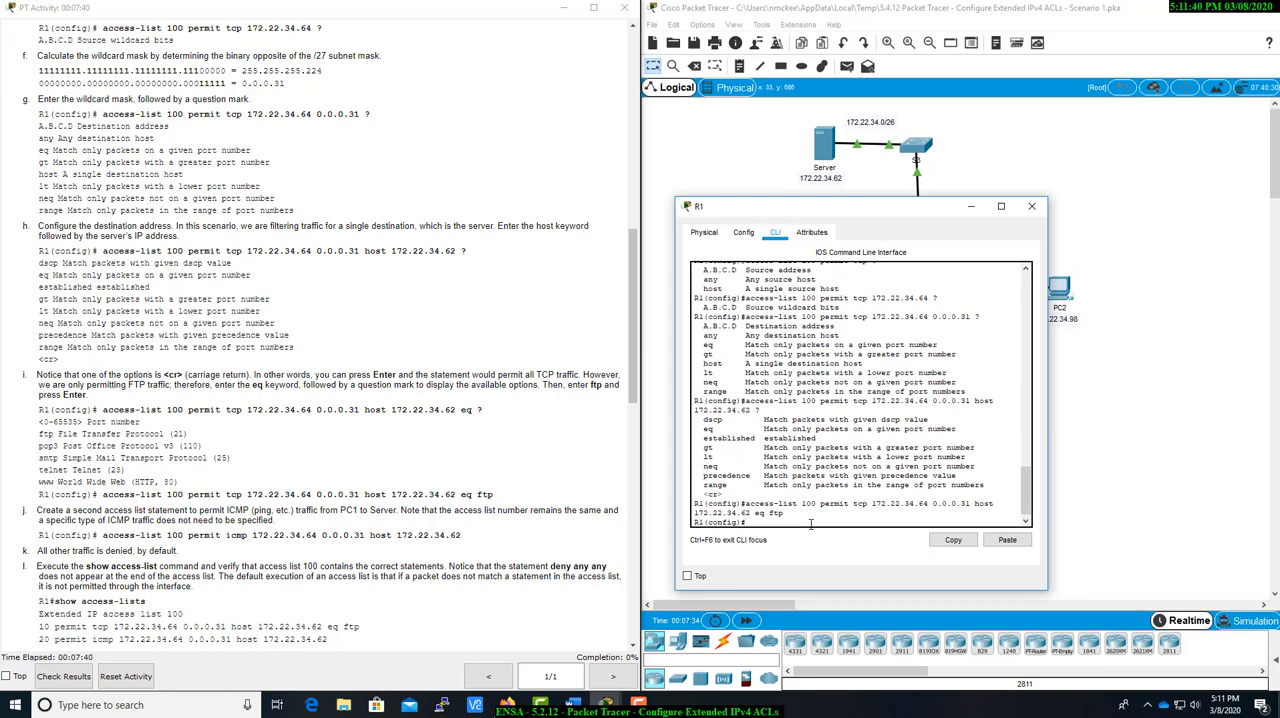
text(acc)
key(Tab)
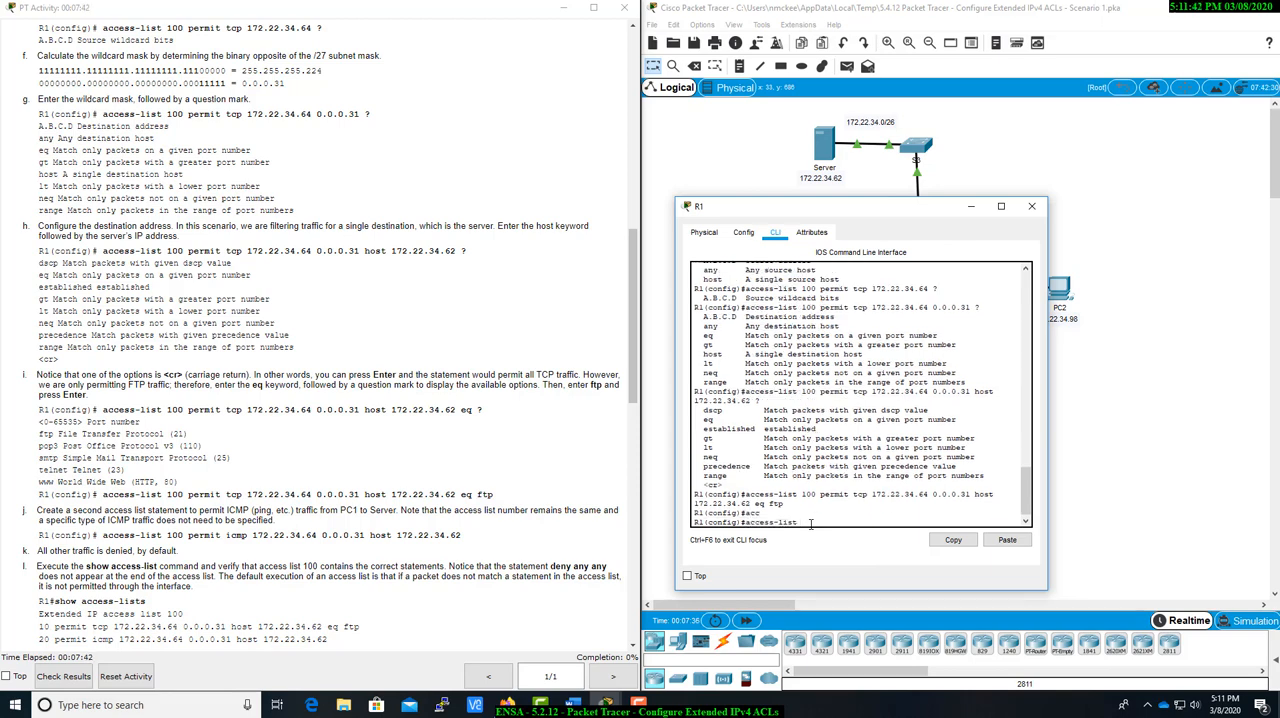
text(100 permit ic)
key(Tab)
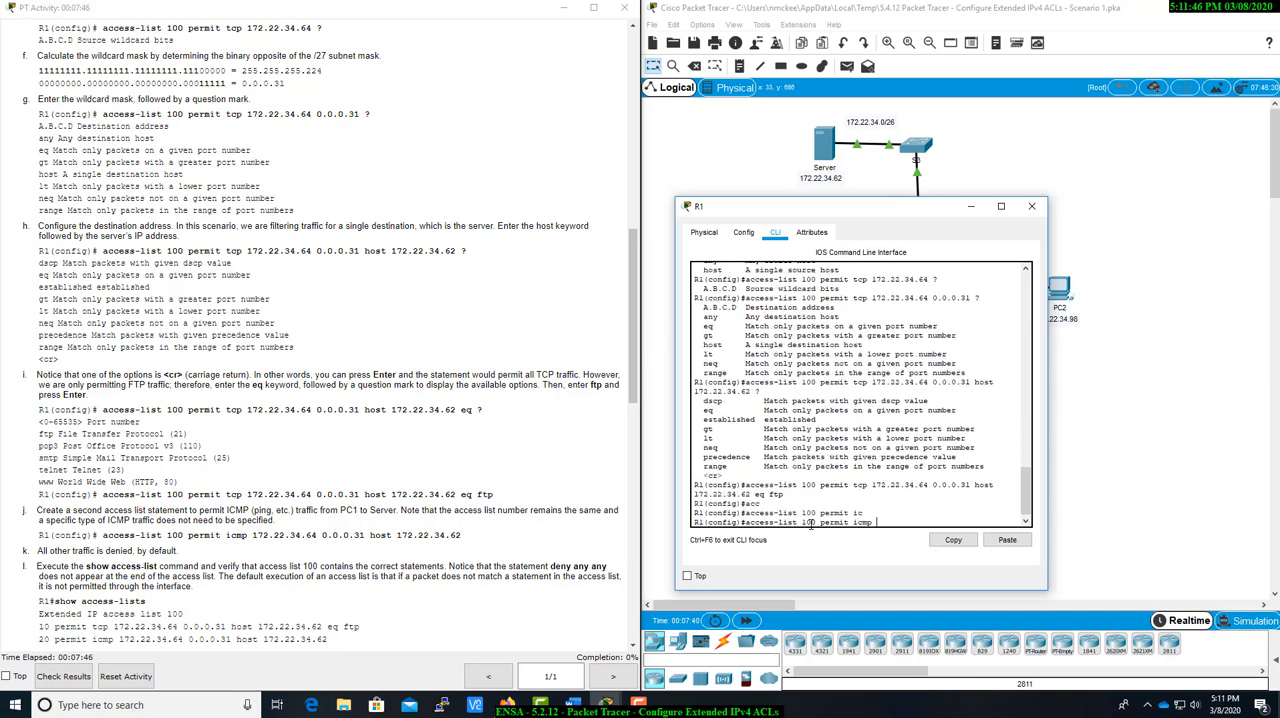
Complete the ICMP statement with source 172.22.34.64, wildcard mask 0.0.0.31 and destination host 172.22.34.62, and submit it.
text(172.22)
text(.34.)
text(64)
text( 0.)
text(0.0.3)
text(1)
text(31)
text( host)
text( 172.)
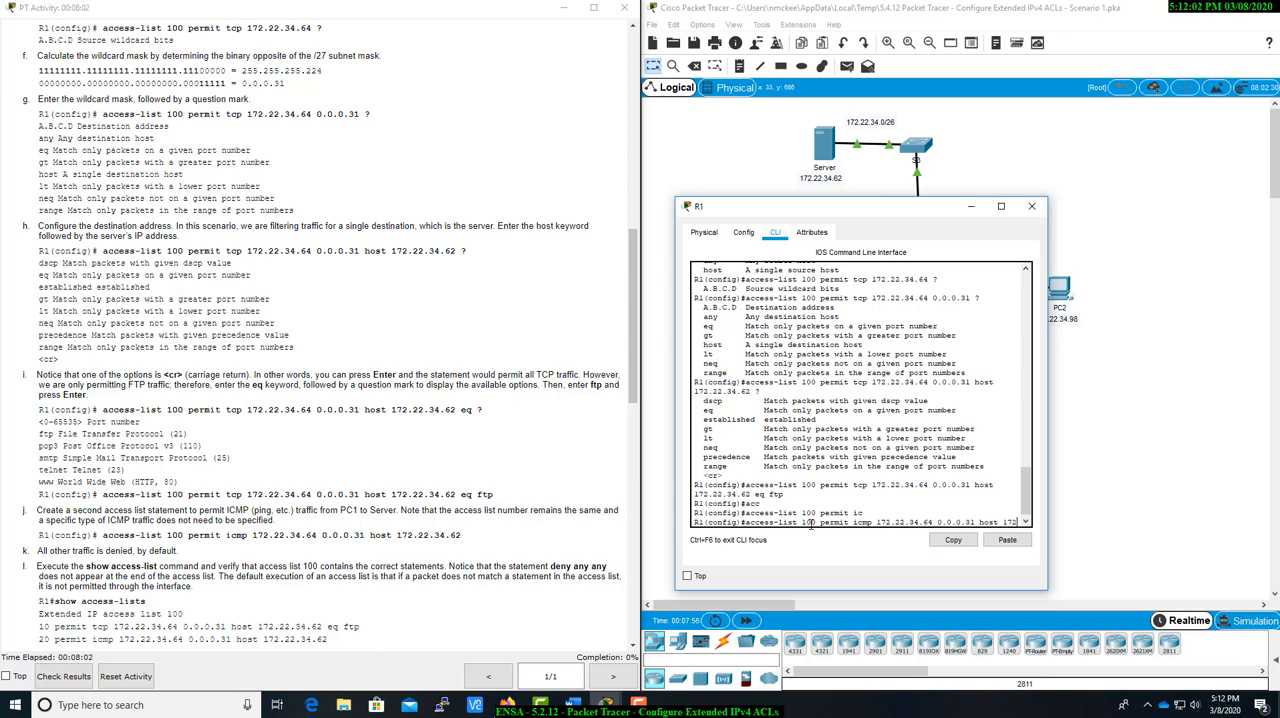
text(22.34)
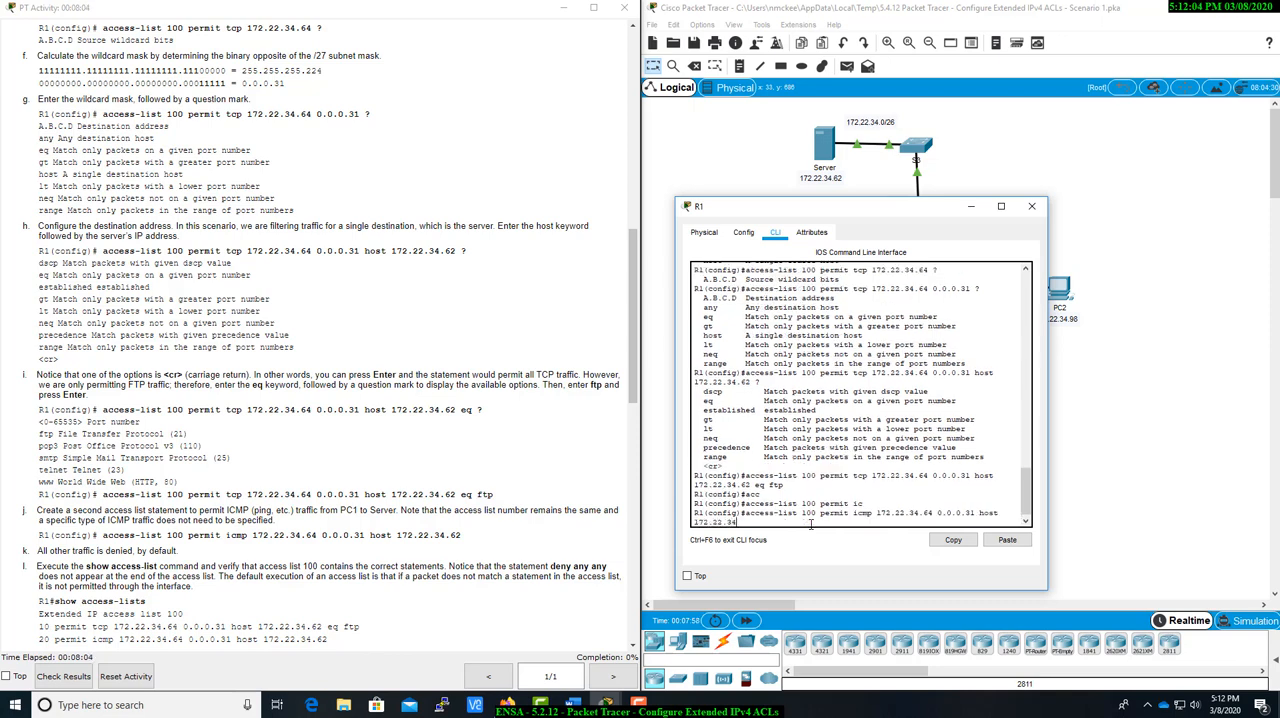
text(62)
key(Return)
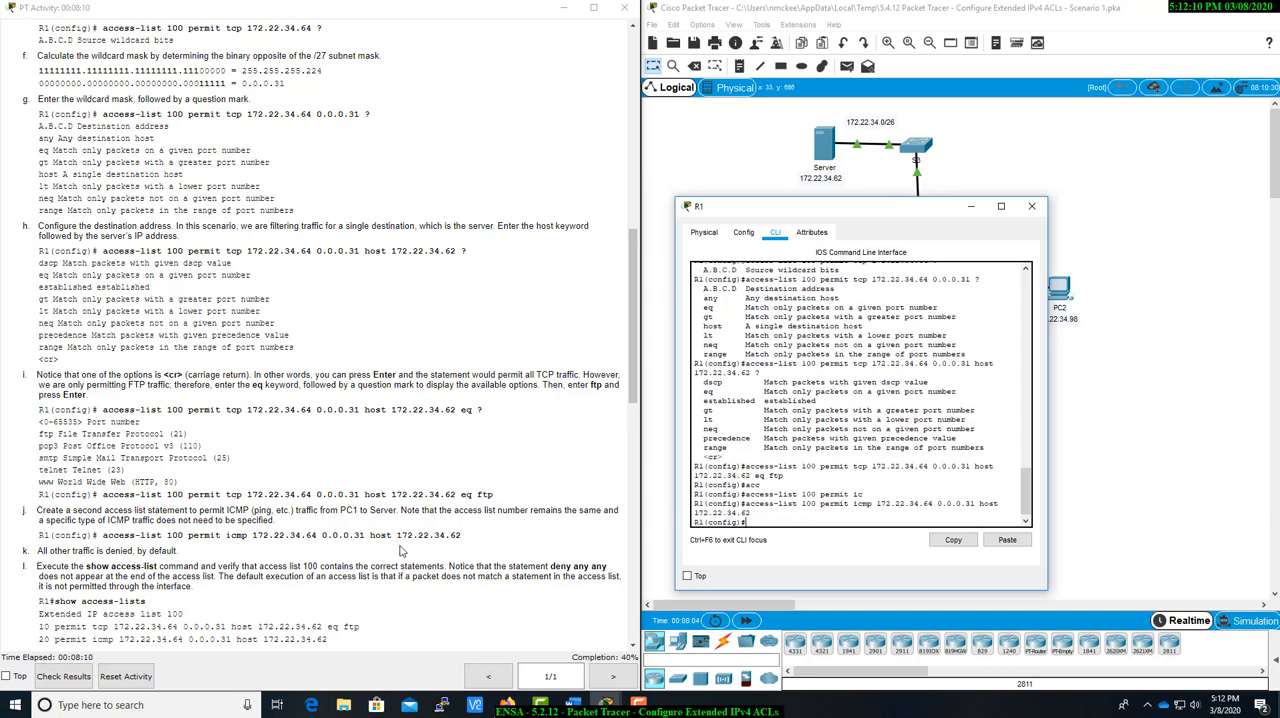
drag(35, 551, 212, 560)
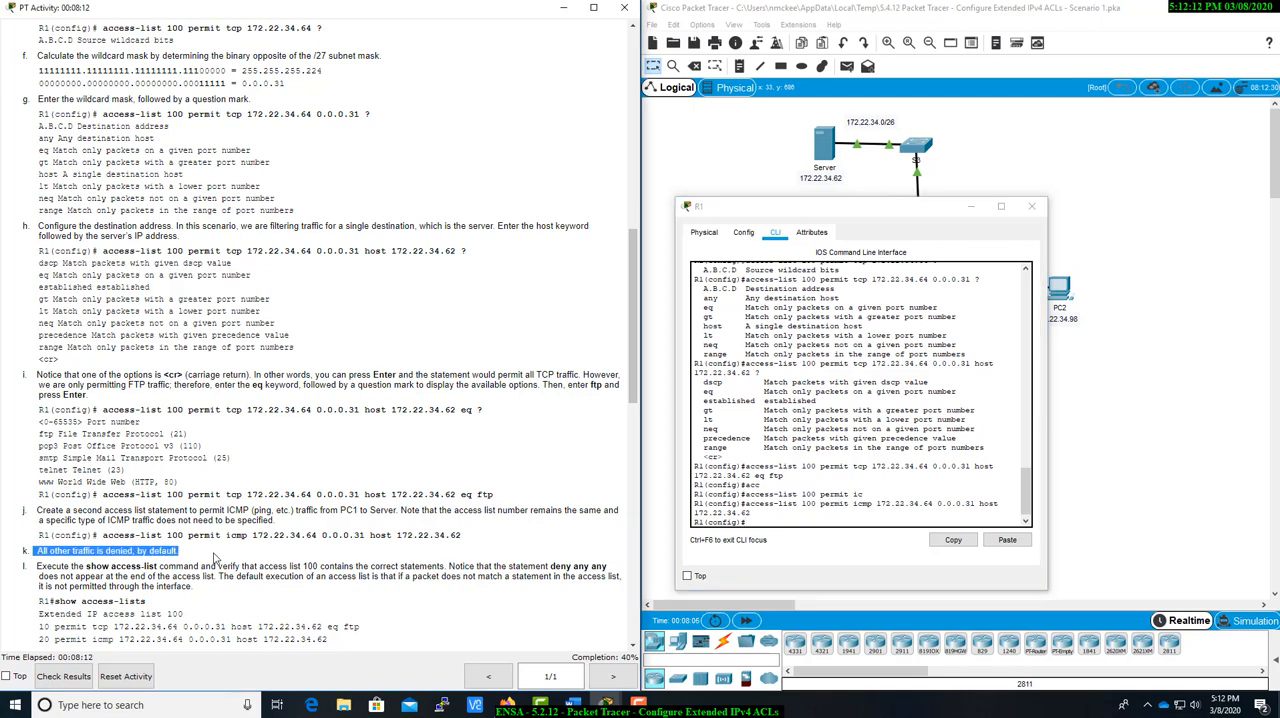
click(212, 560)
scroll(212, 562, down, 1)
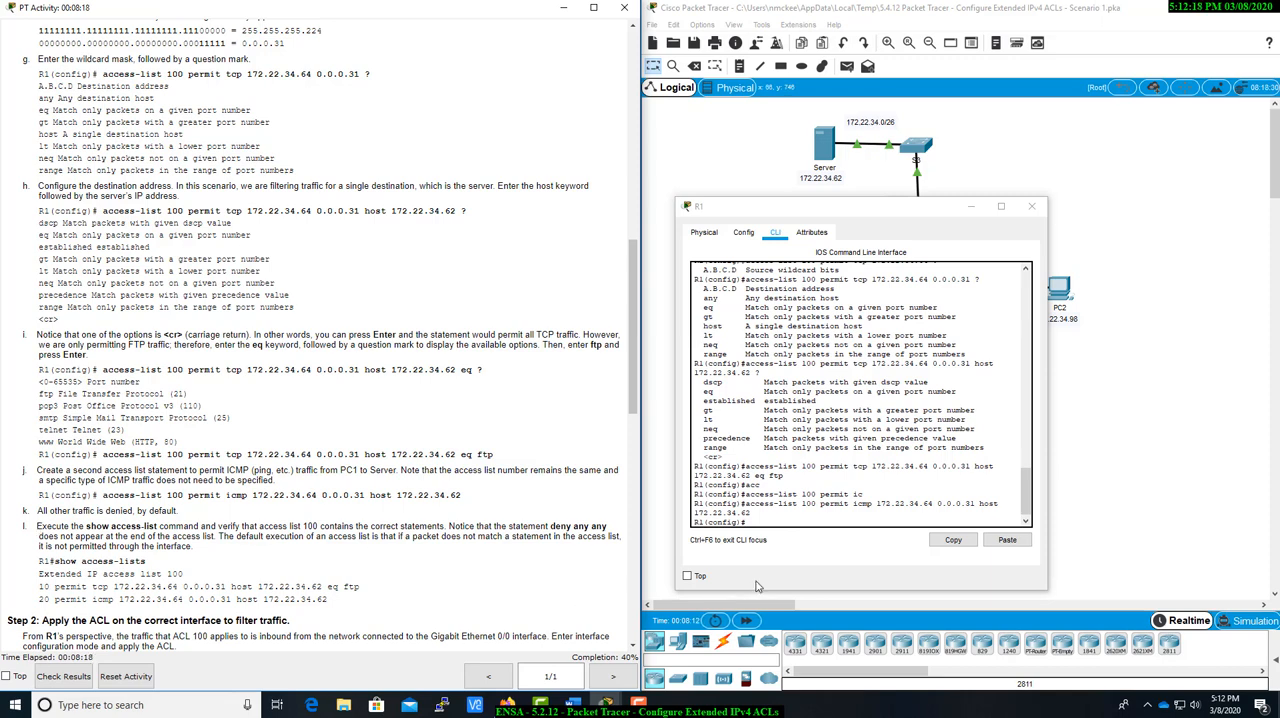
click(783, 519)
text(show acc)
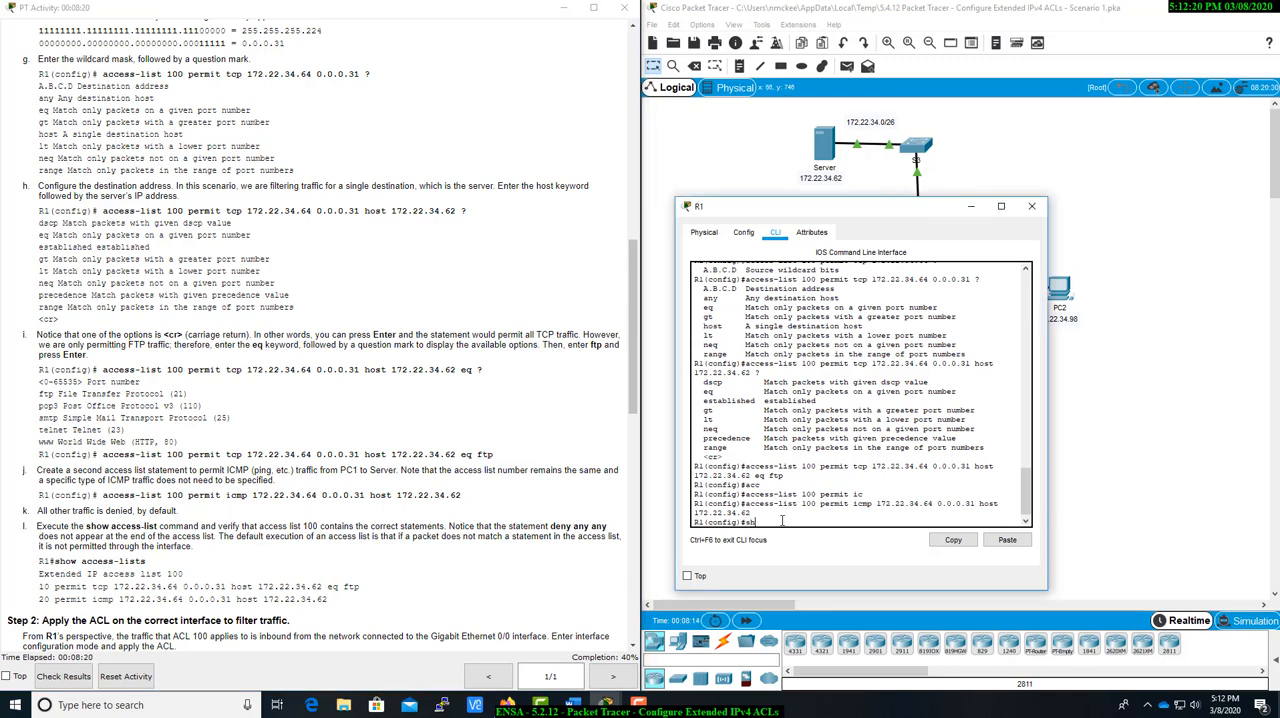
key(Tab)
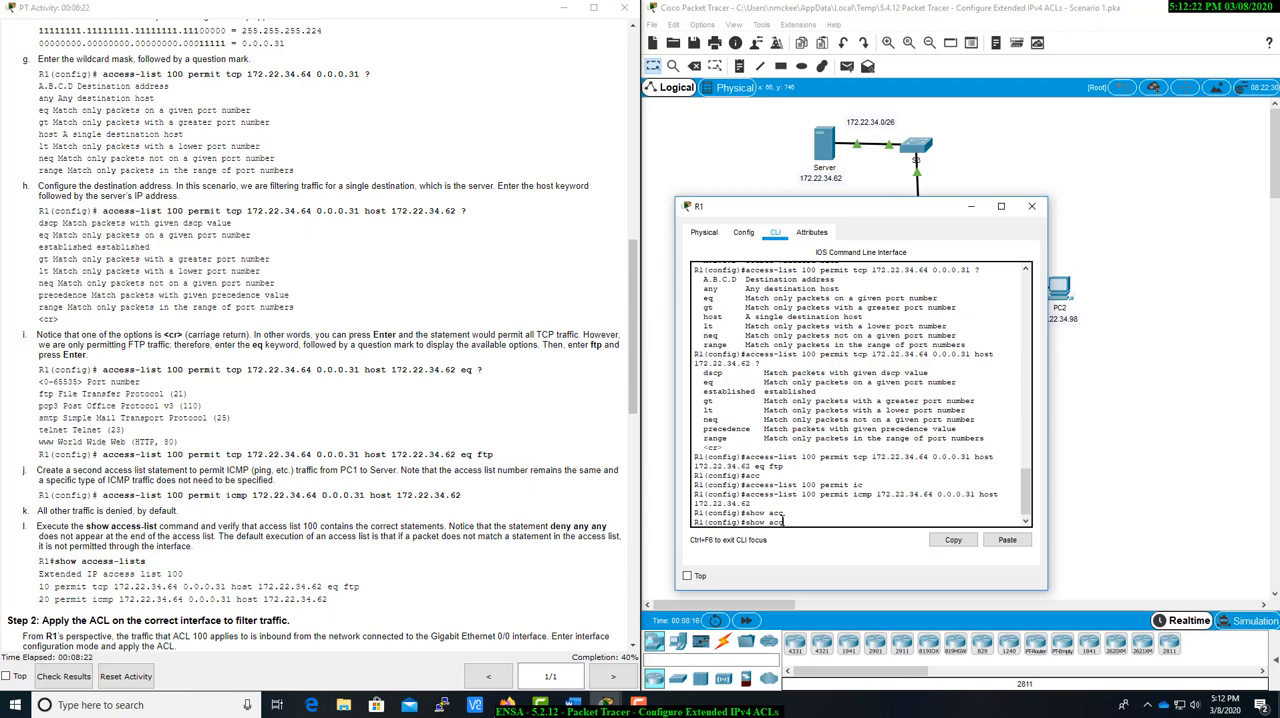
key(BackSpace)
key(BackSpace)
key(BackSpace)
key(BackSpace)
key(BackSpace)
key(BackSpace)
key(BackSpace)
key(BackSpace)
Exit global configuration mode and run show access-lists on R1 to check the statements in ACL 100.
text(exit)
key(Return)
text(show )
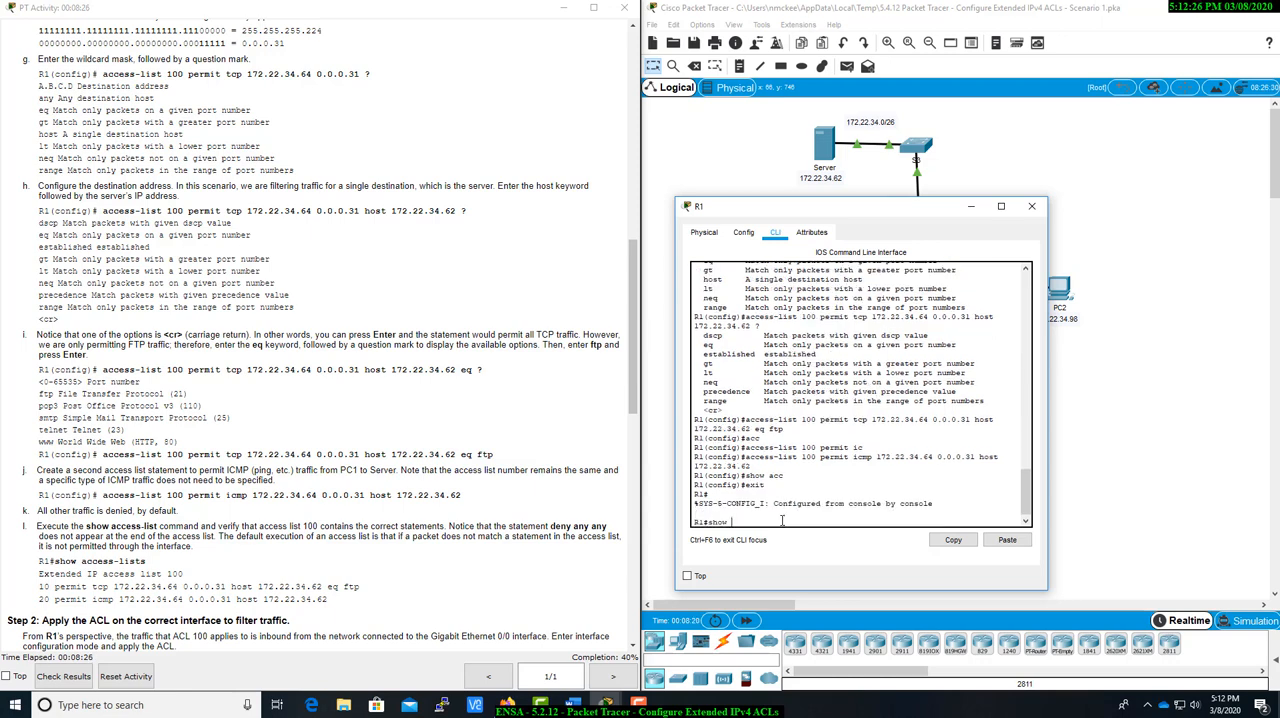
text(acc)
key(Tab)
key(Return)
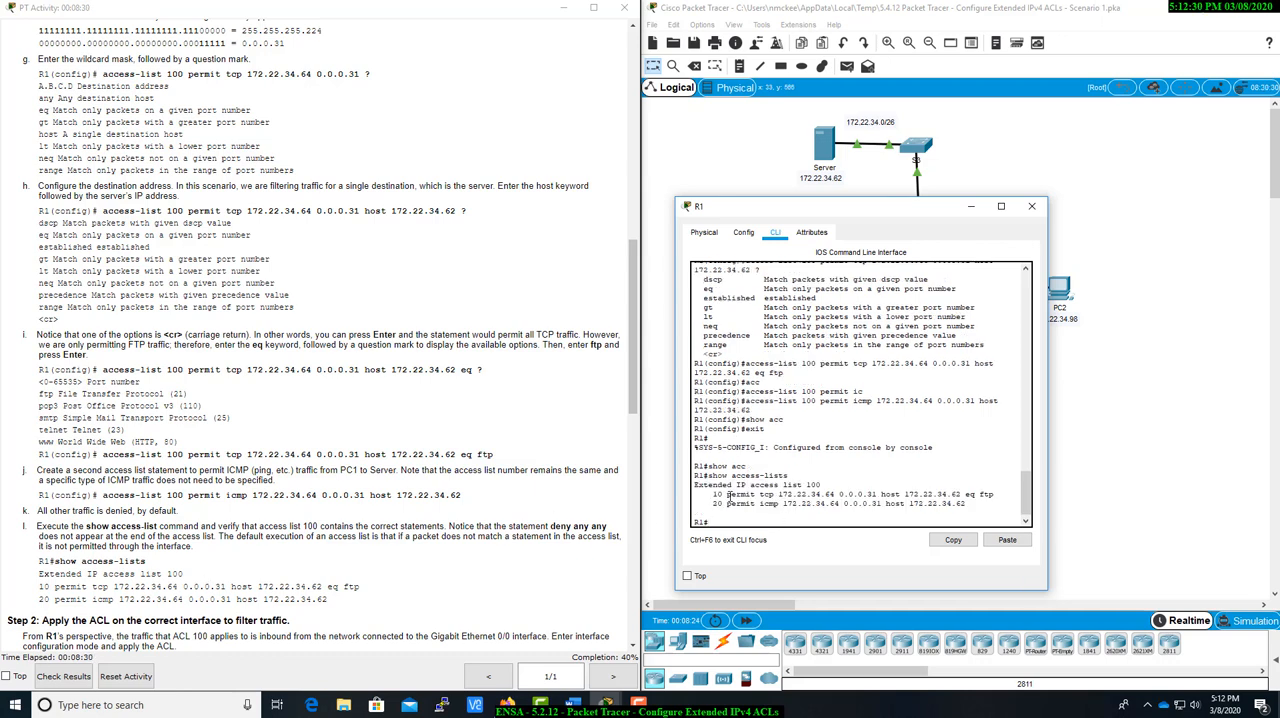
drag(729, 496, 783, 501)
click(760, 495)
Return to global configuration mode with config t and enter interface configuration for g0/0.
scroll(253, 615, down, 3)
scroll(253, 615, down, 2)
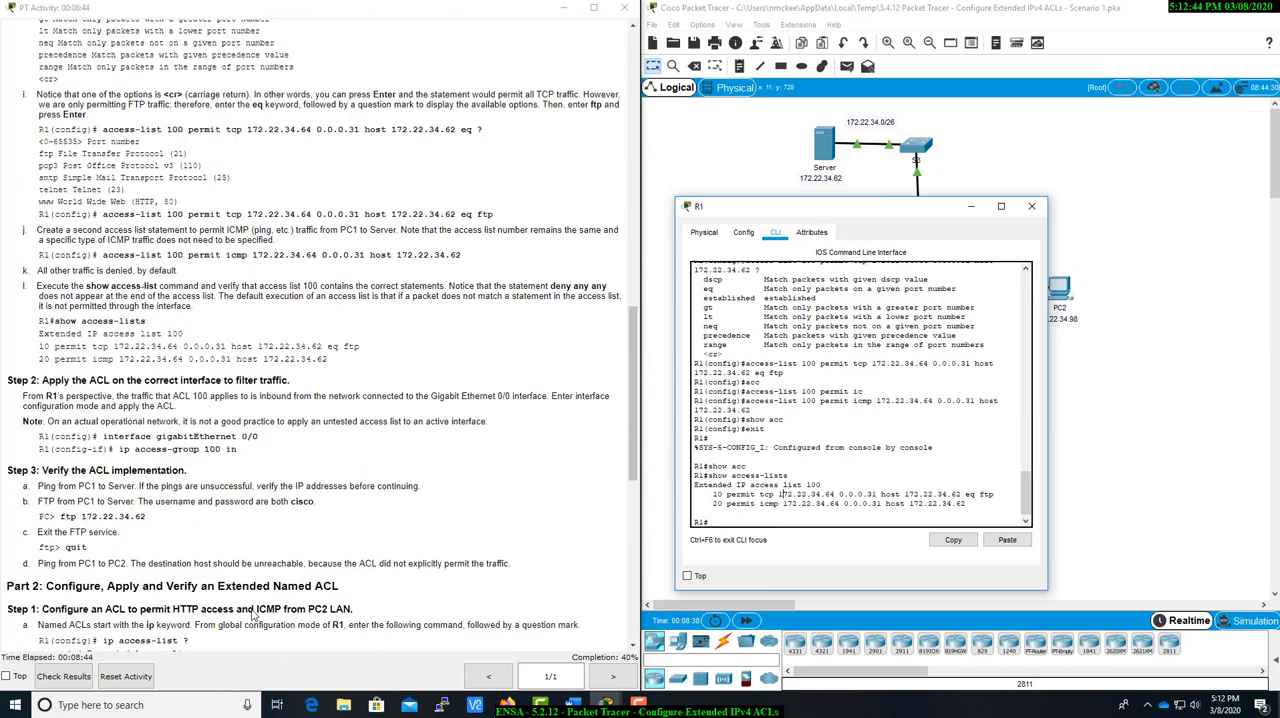
scroll(253, 615, down, 1)
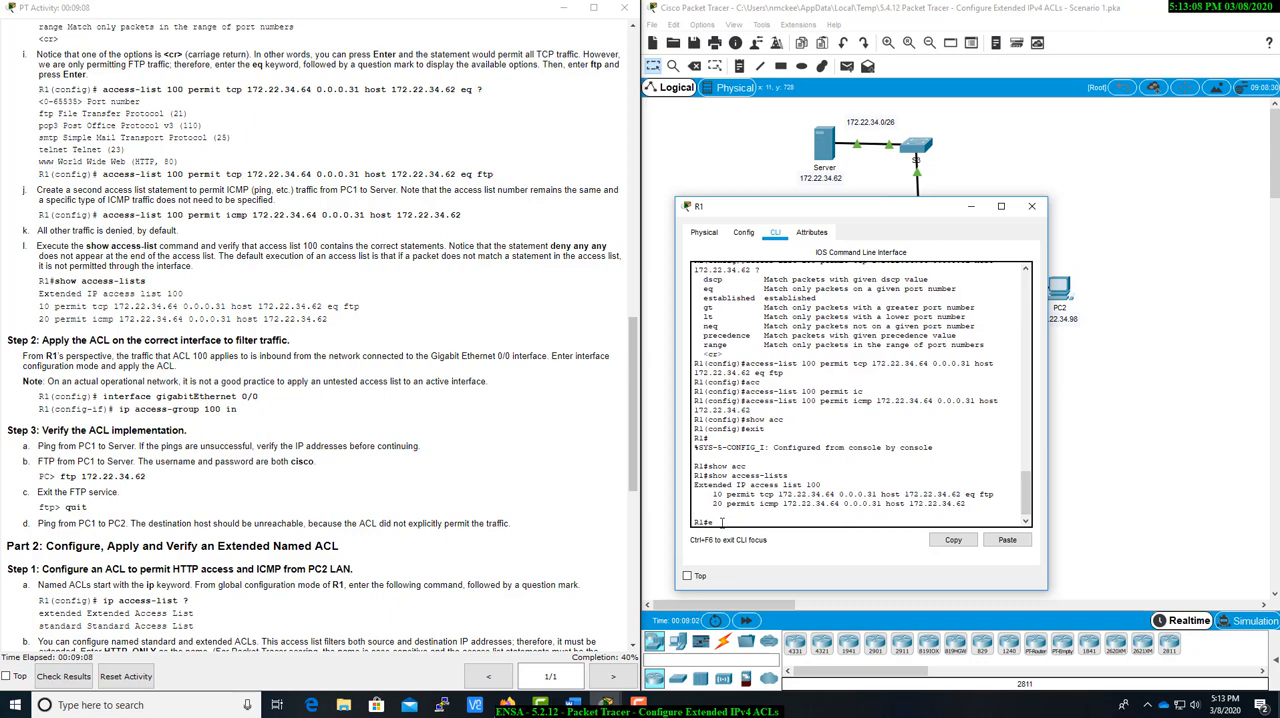
text(onfig t)
key(Return)
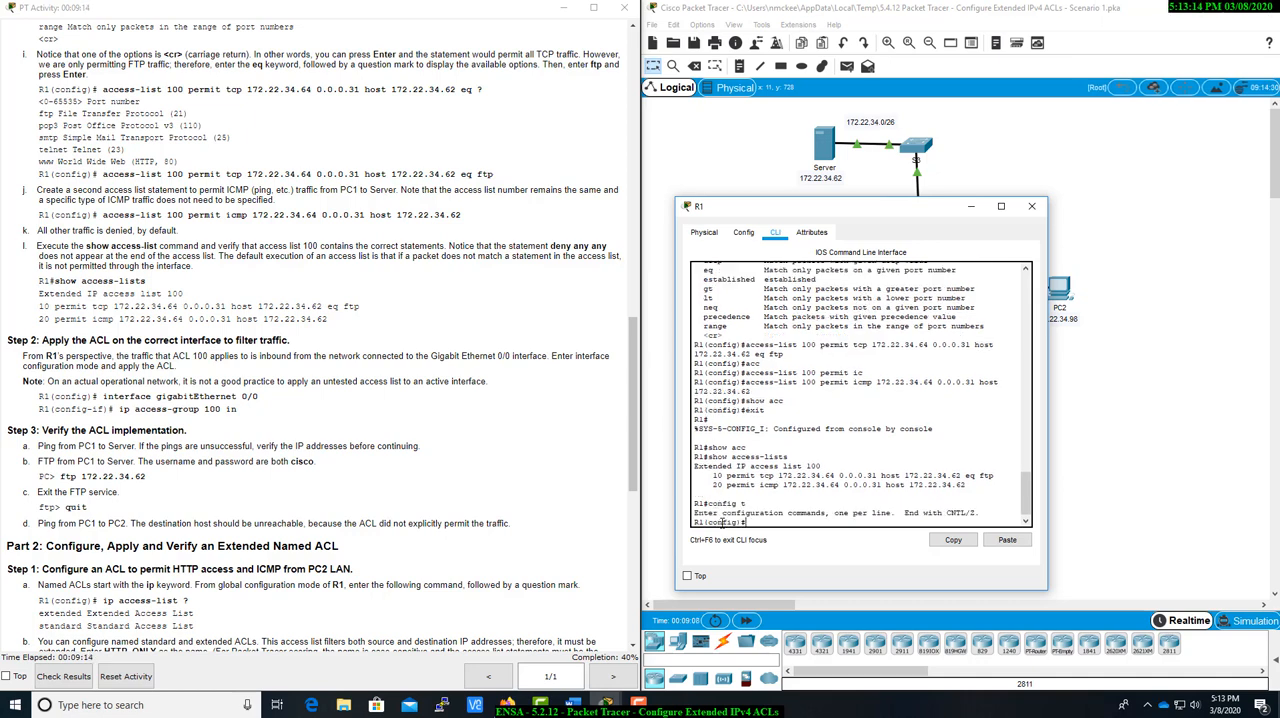
text(int g0/0)
key(Return)
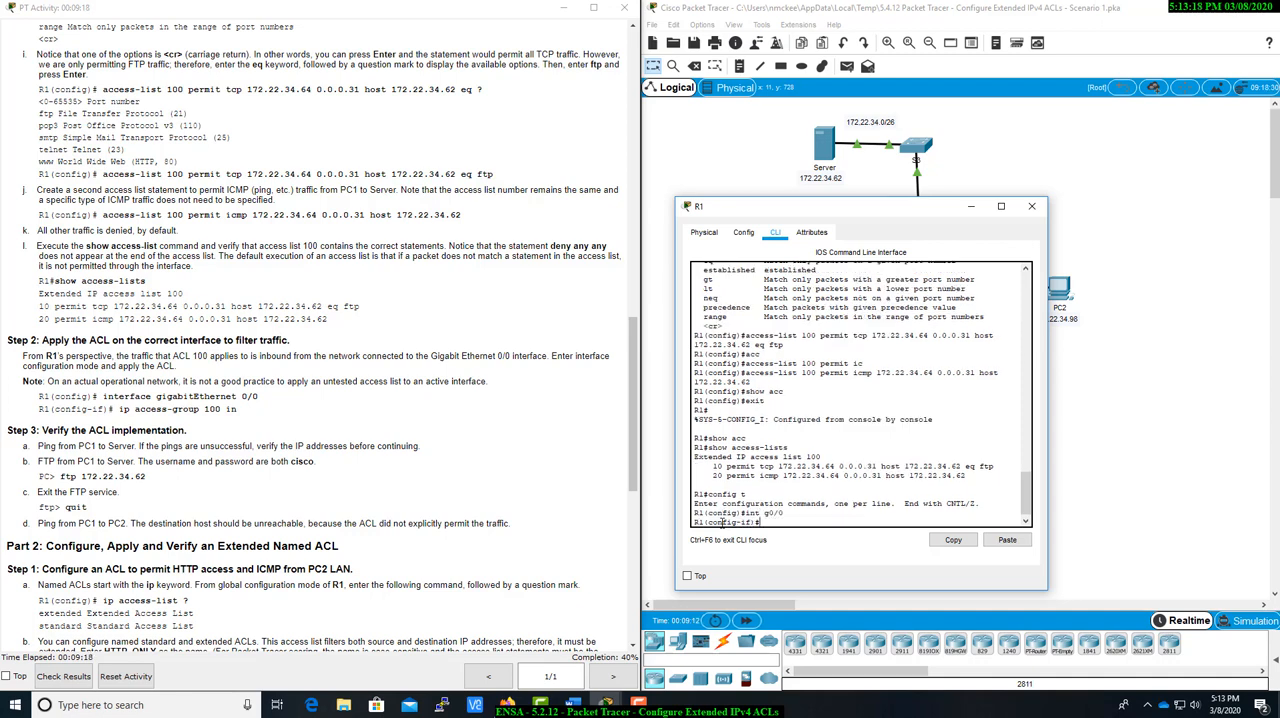
Apply ACL 100 to inbound traffic on the interface with ip access-group 100 in.
text(ip acc)
key(Tab)
text(100 in)
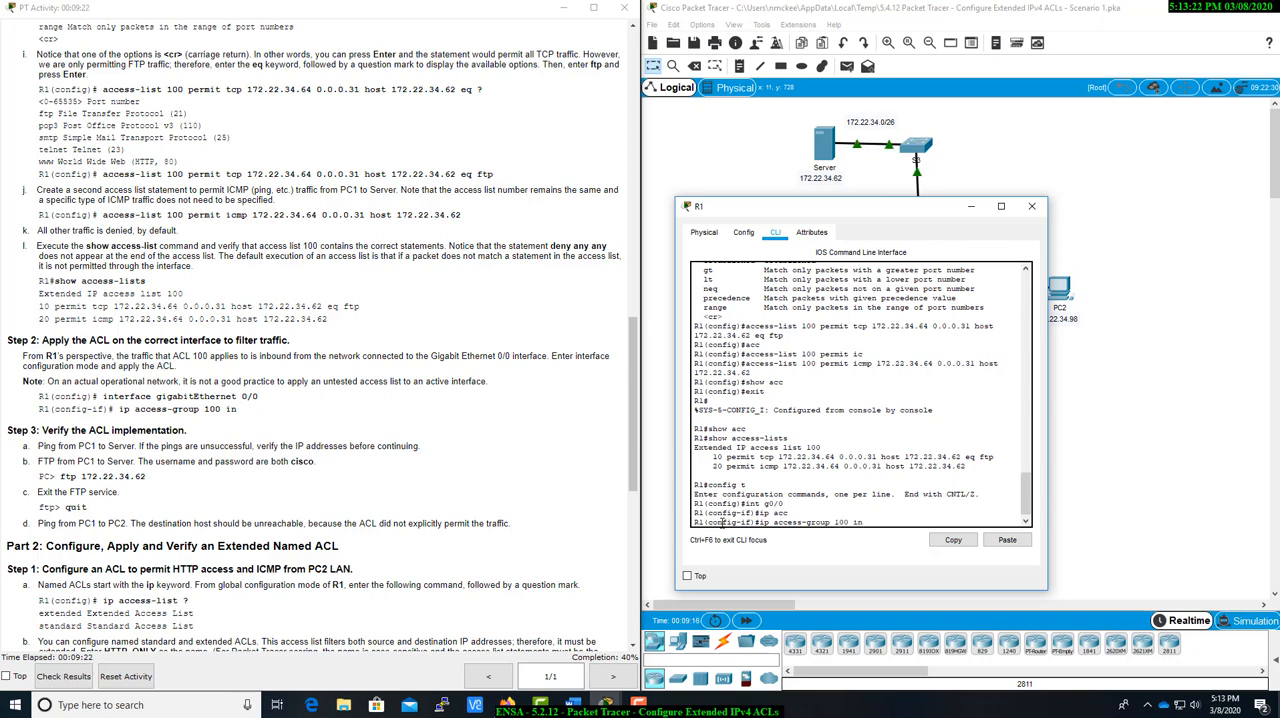
key(Return)
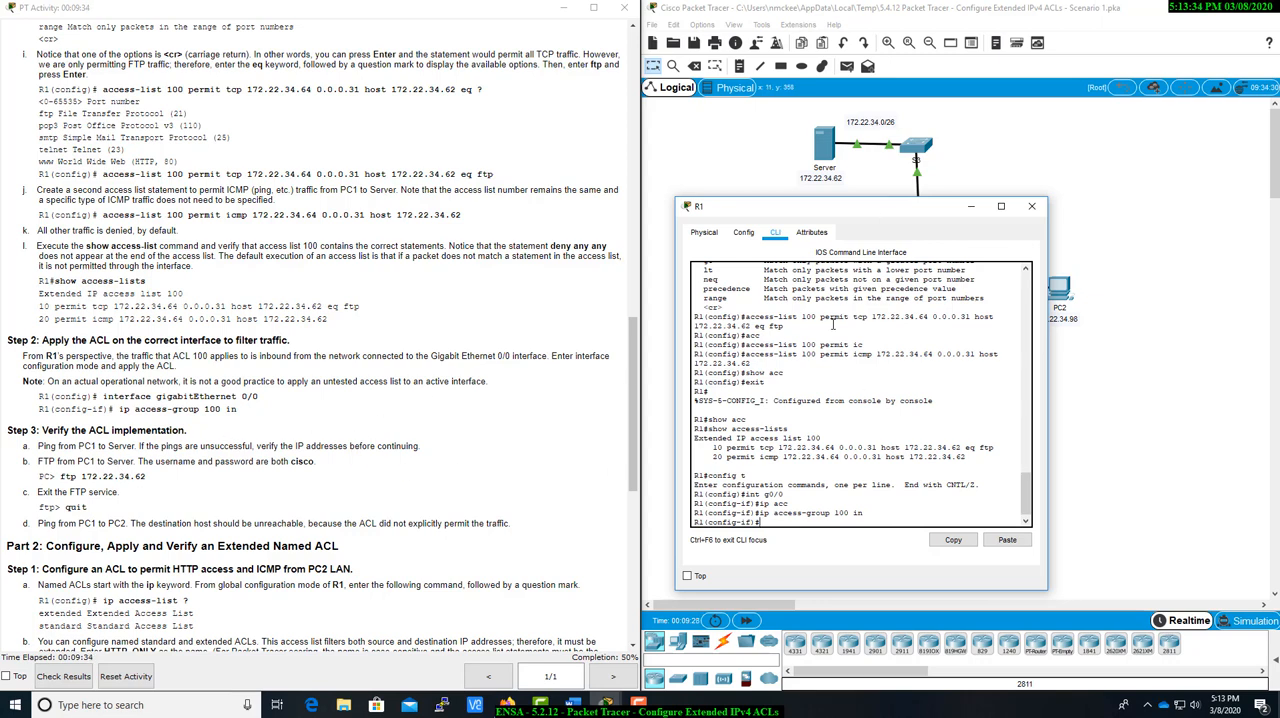
Move the R1 window off the topology and open the command prompt on PC1.
drag(857, 207, 947, 389)
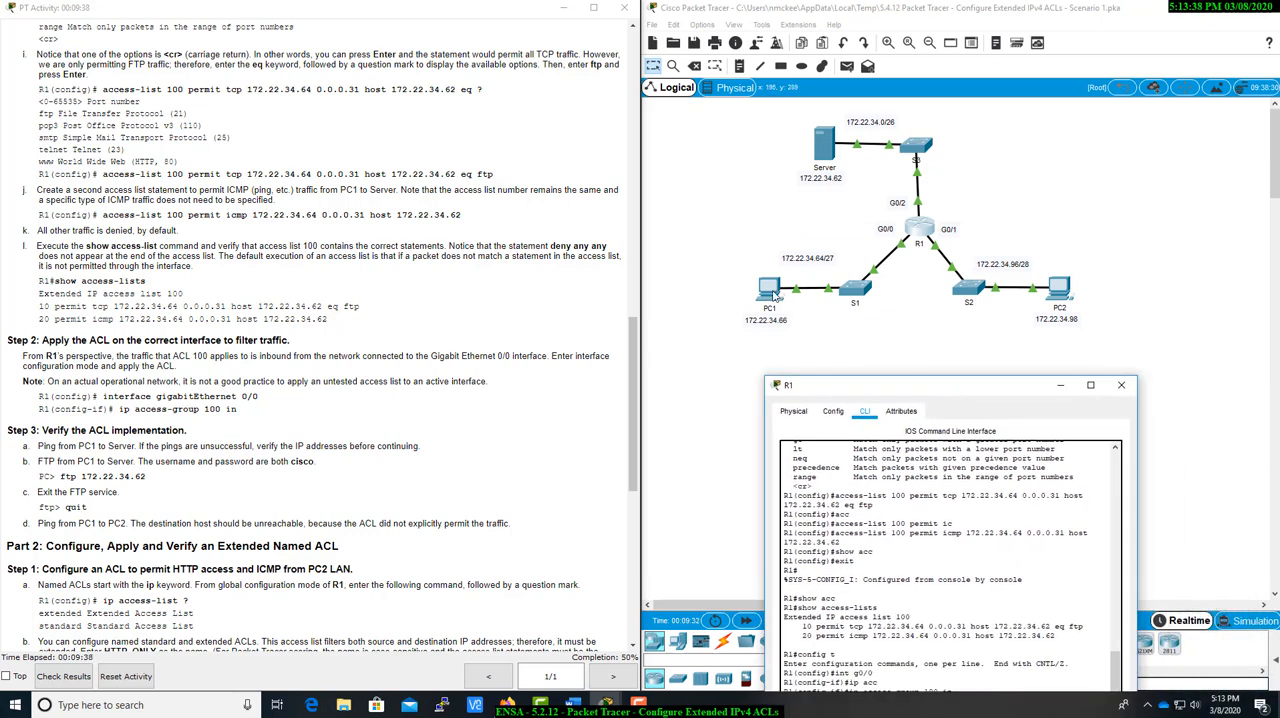
click(774, 295)
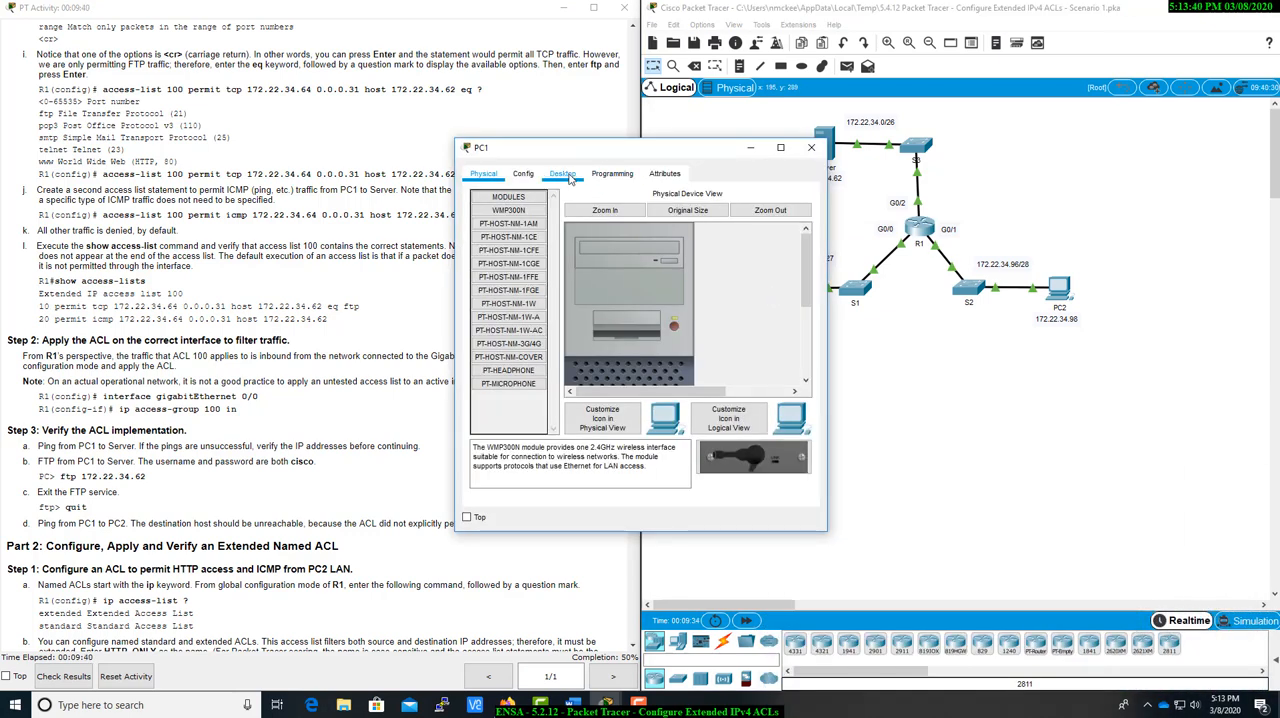
click(566, 174)
drag(681, 150, 789, 194)
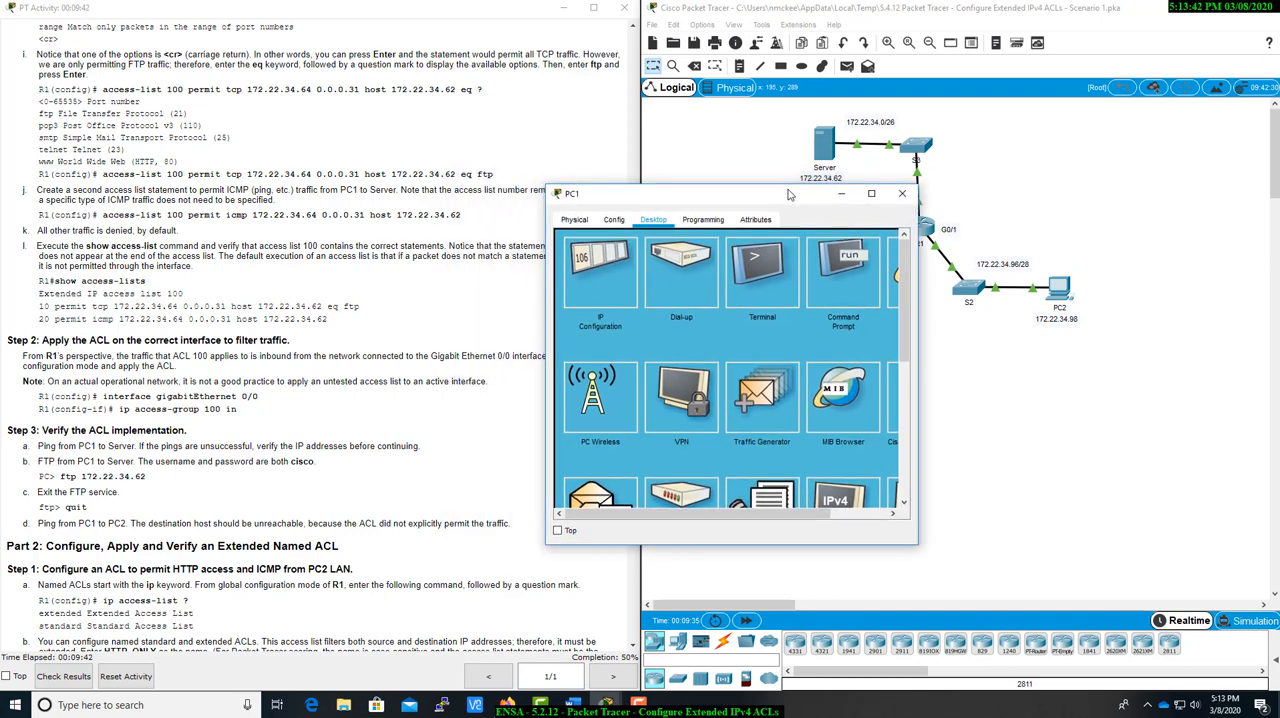
click(843, 268)
Ping the server at 172.22.34.62 from PC1.
text(ping)
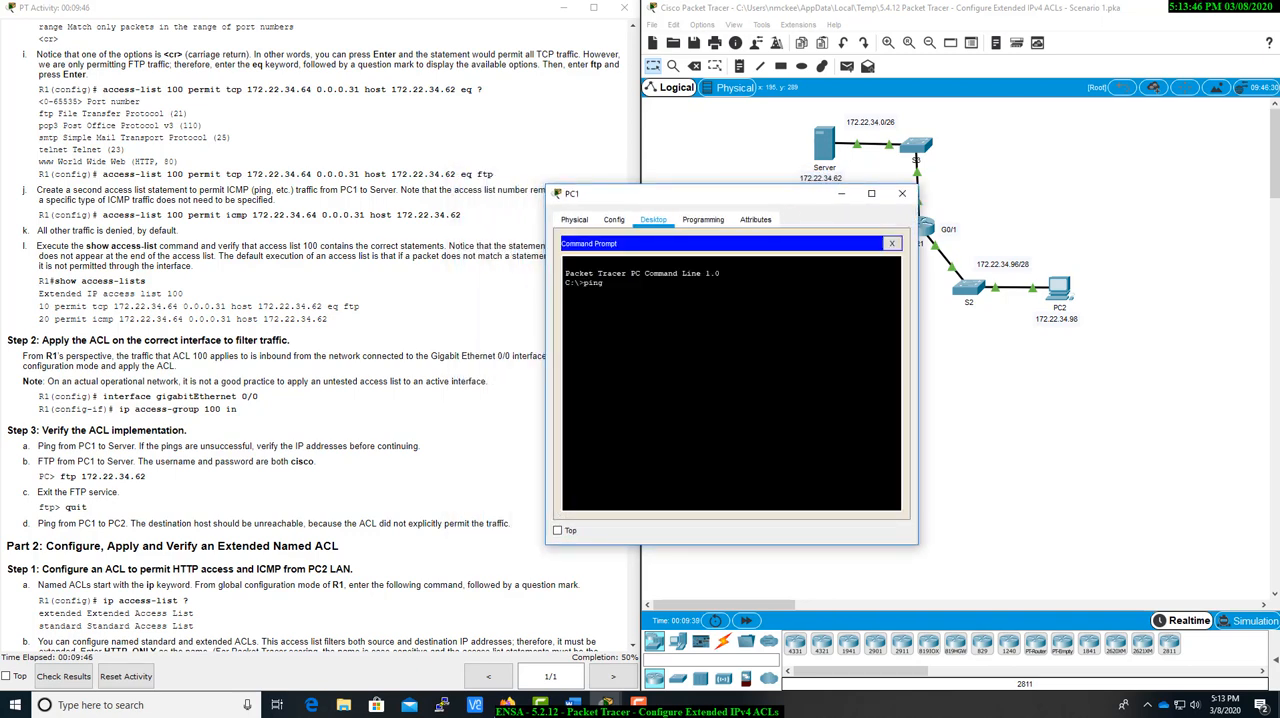
text( 172.22.34.62)
key(Return)
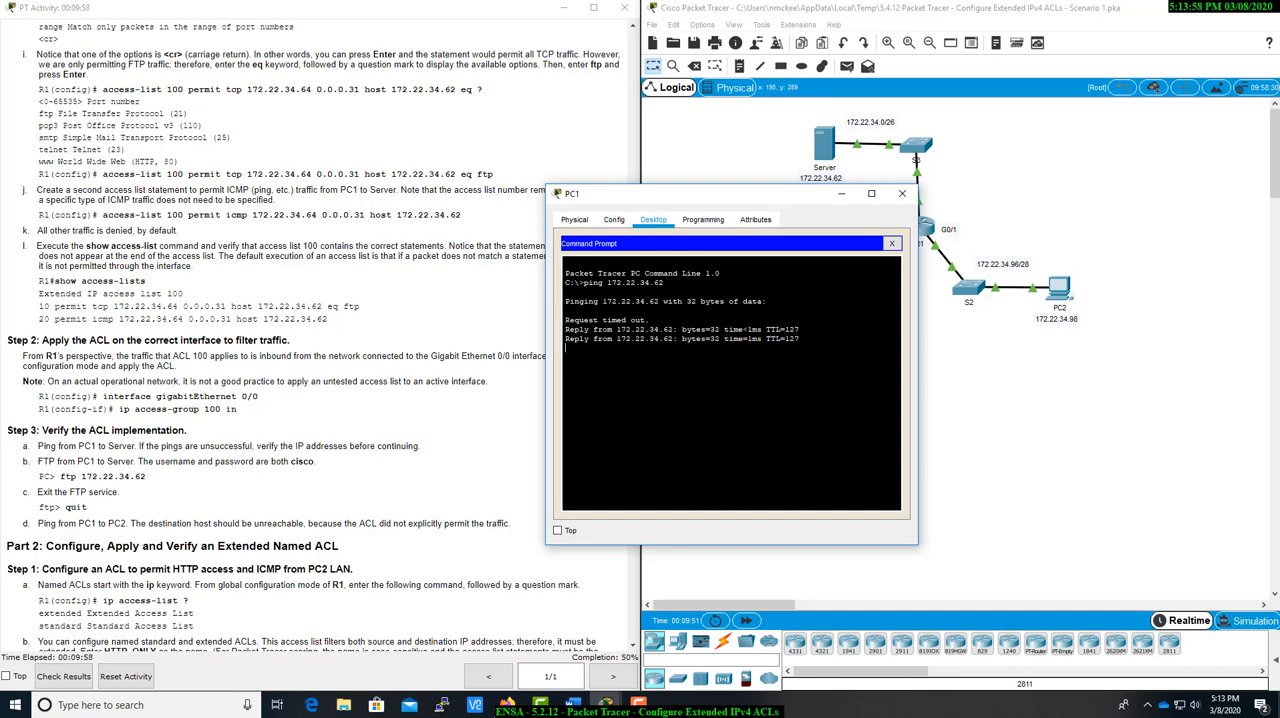
key(Return)
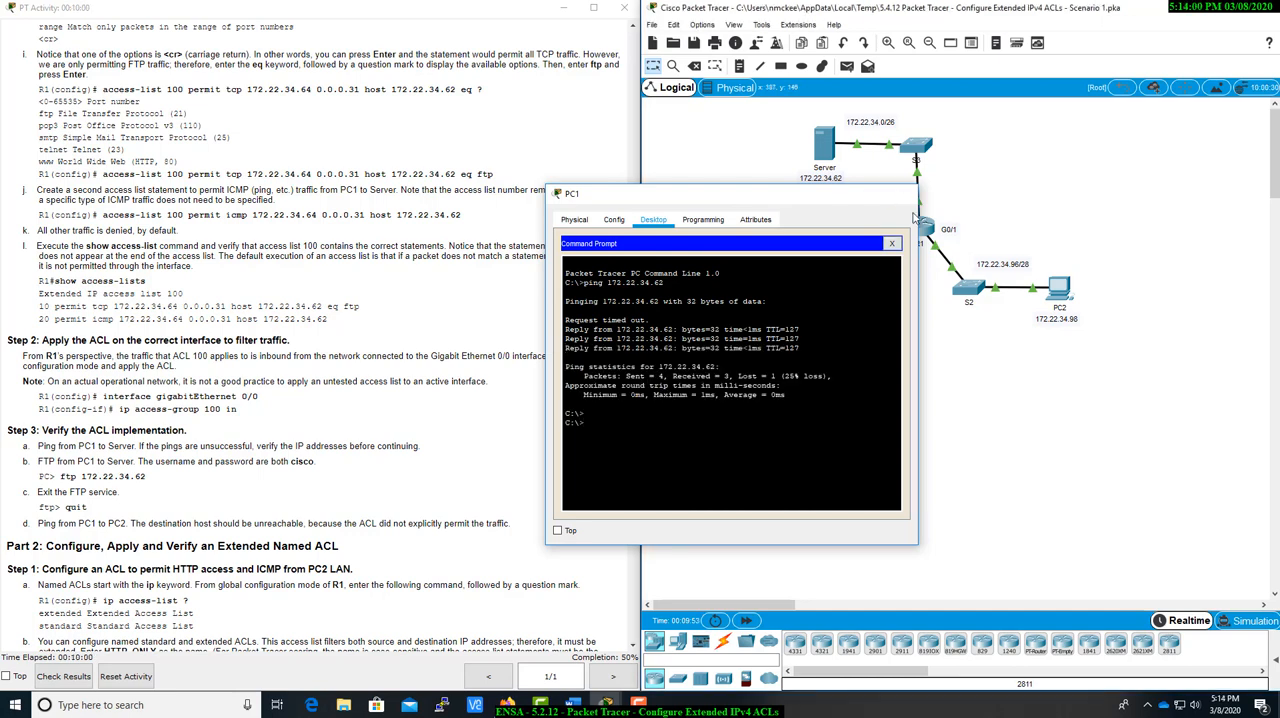
Examine the instructions for the FTP test from PC1 to the server and close the R1 window.
click(915, 220)
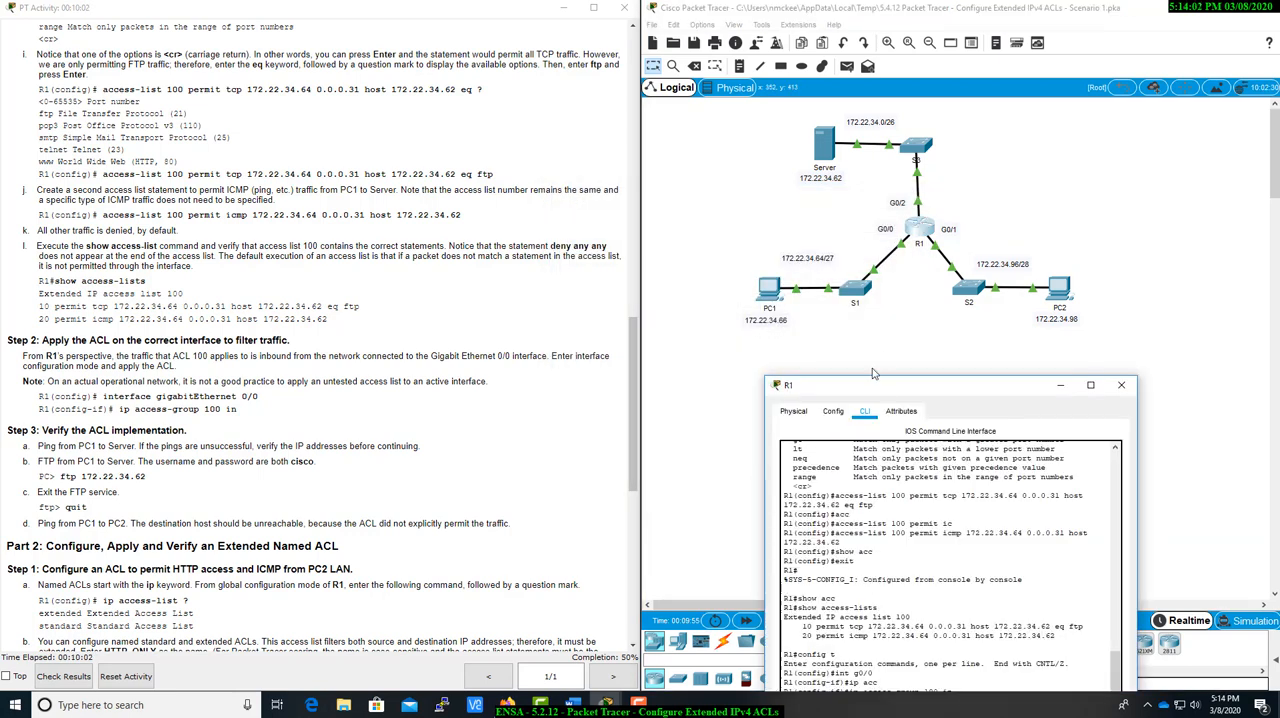
drag(872, 382, 823, 192)
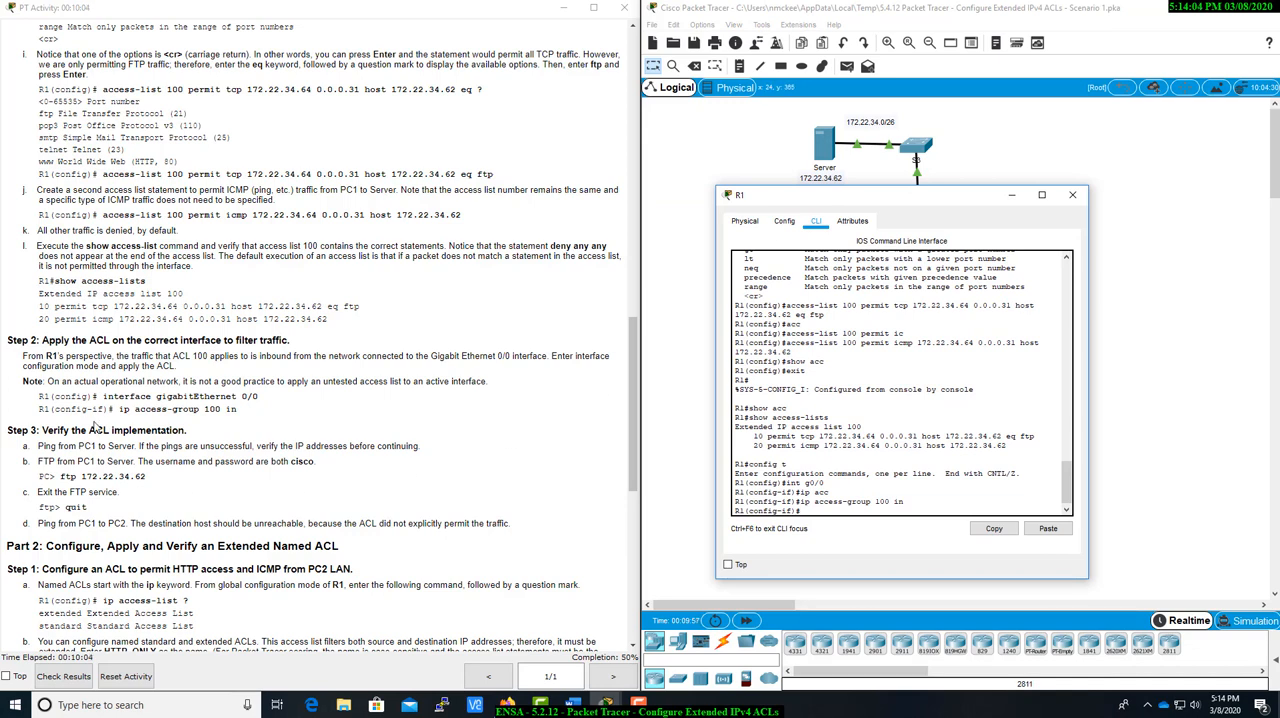
scroll(150, 460, down, 2)
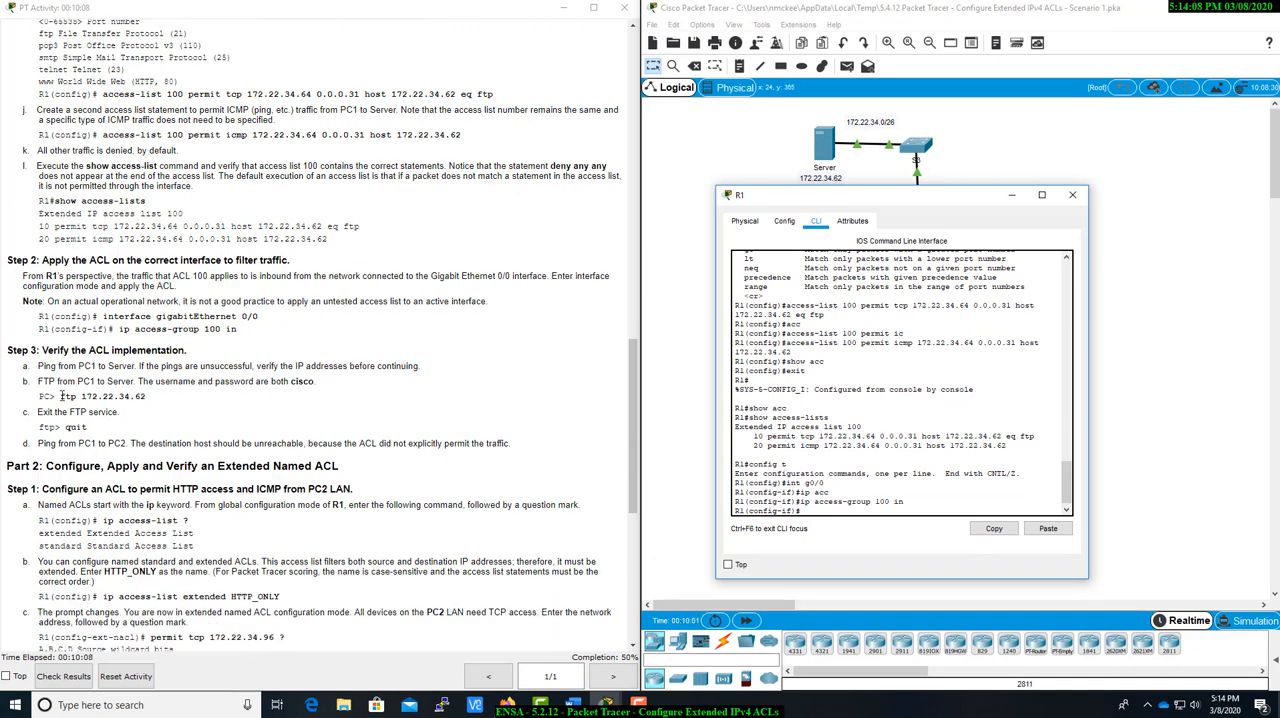
drag(40, 381, 330, 397)
click(330, 397)
drag(138, 381, 355, 387)
click(357, 387)
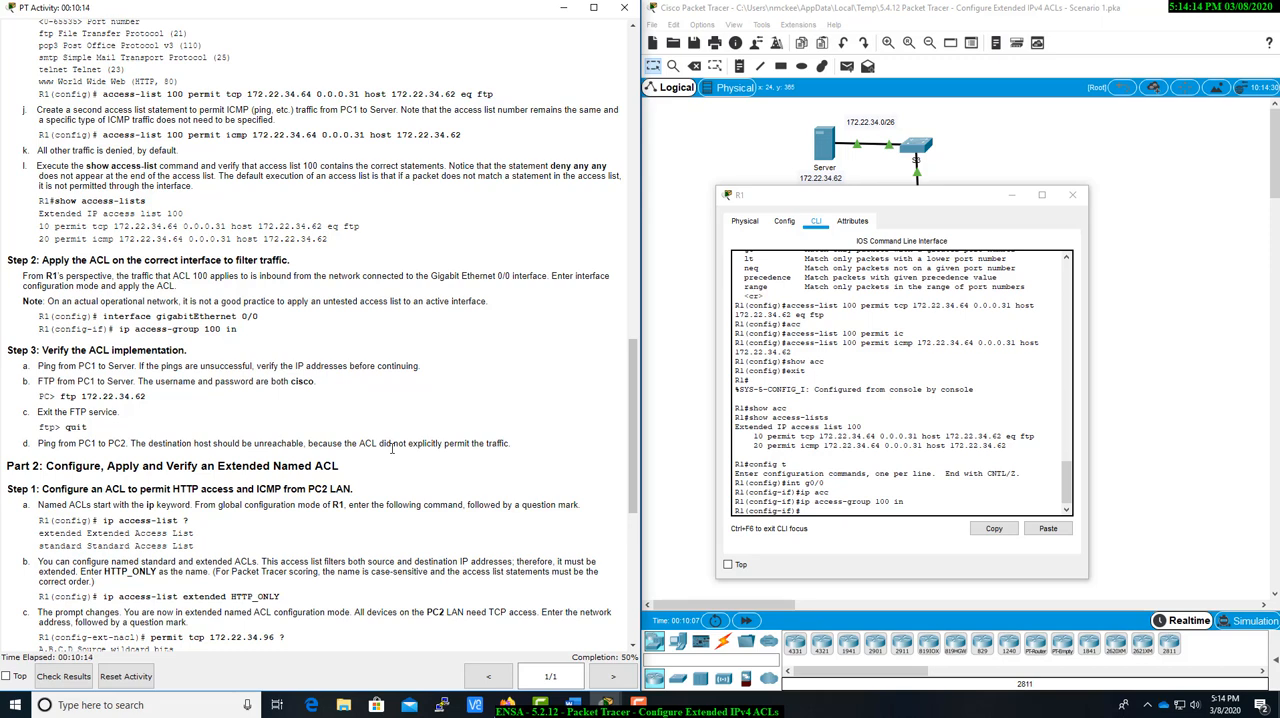
click(1072, 195)
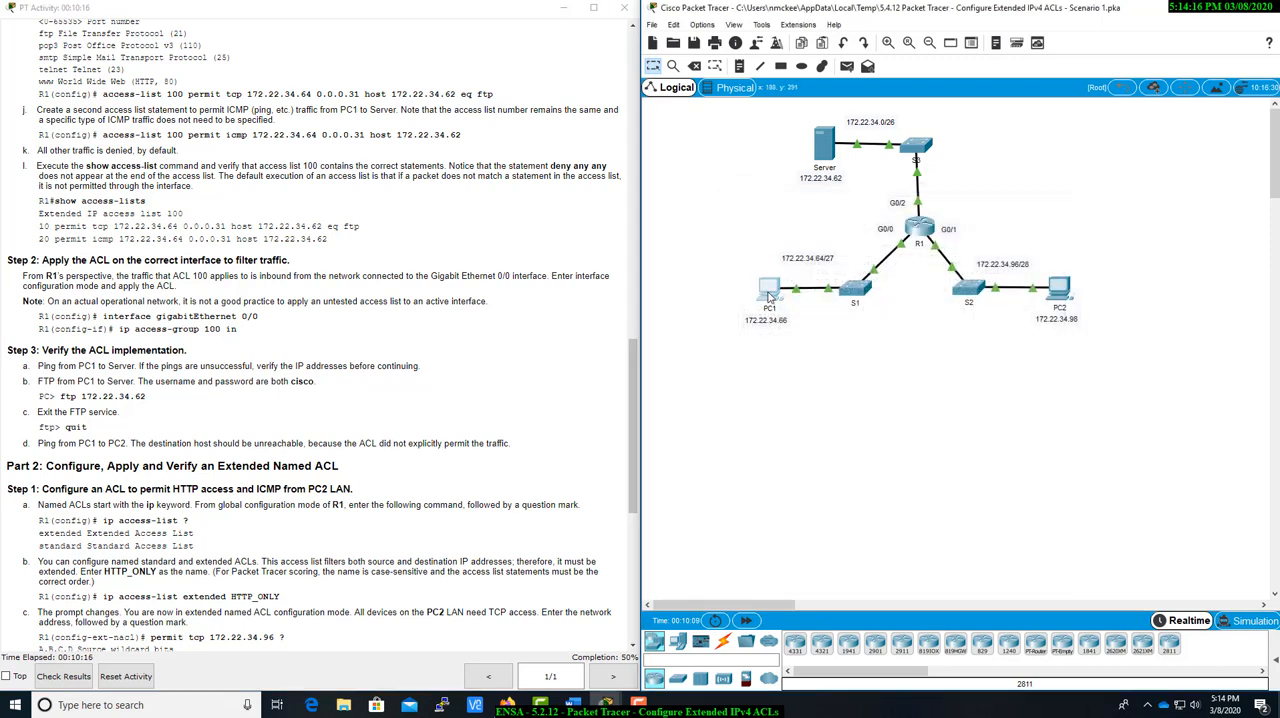
Reopen PC1's command prompt and start an FTP connection to the server at 172.22.34.62.
click(769, 296)
drag(620, 181, 852, 246)
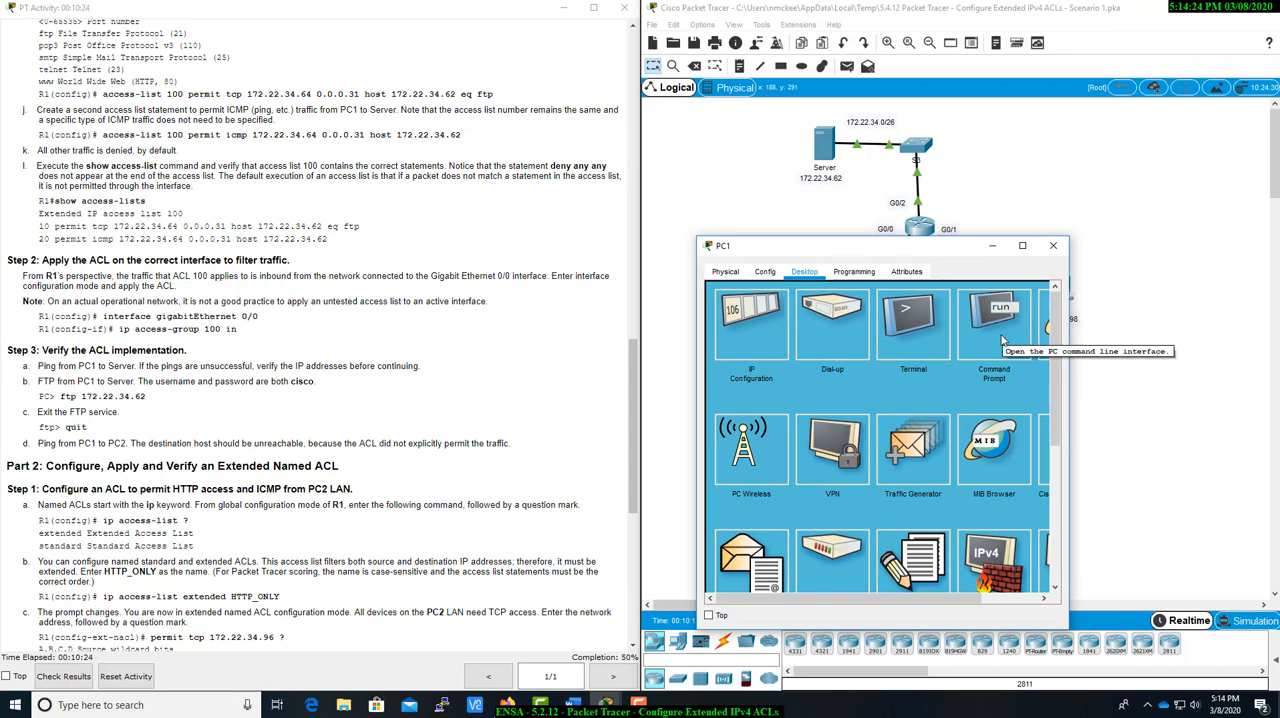
click(1003, 342)
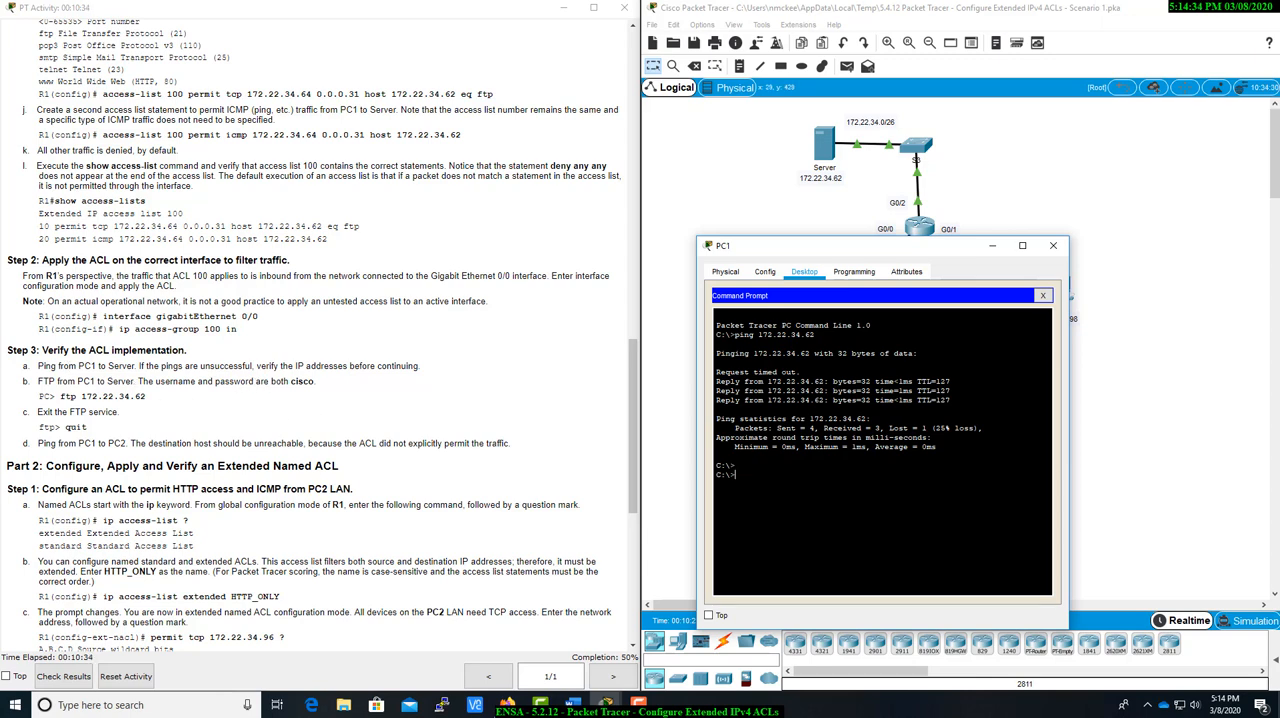
text(ftp 172.22.34.62)
key(Return)
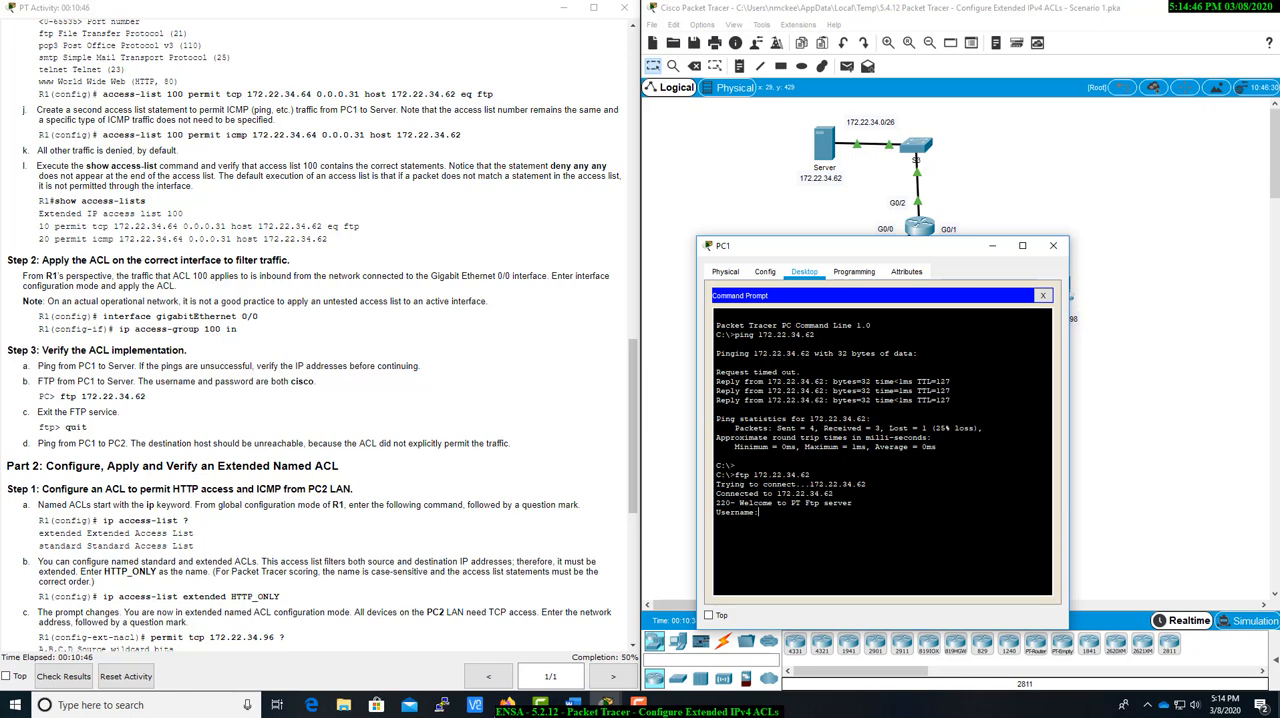
Log in to the server's FTP service with the account username and password, and quit the FTP session.
text(cisco)
key(Return)
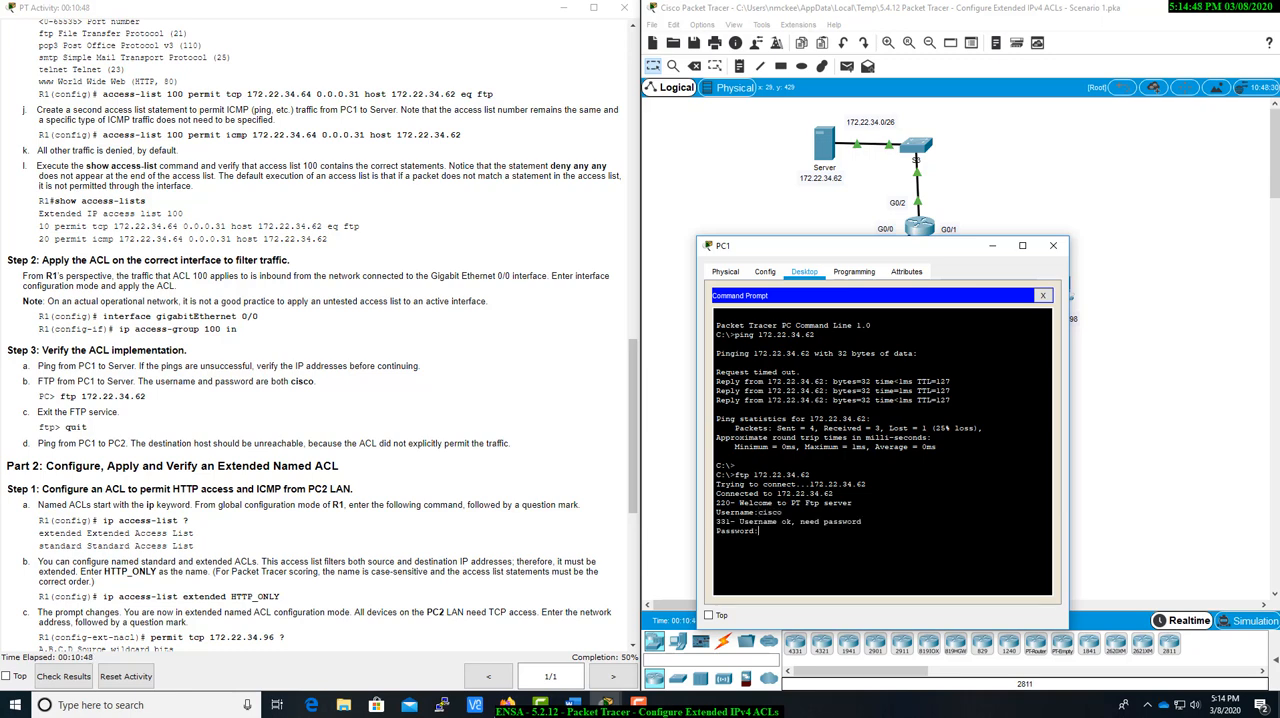
key(Return)
text(quit)
key(Return)
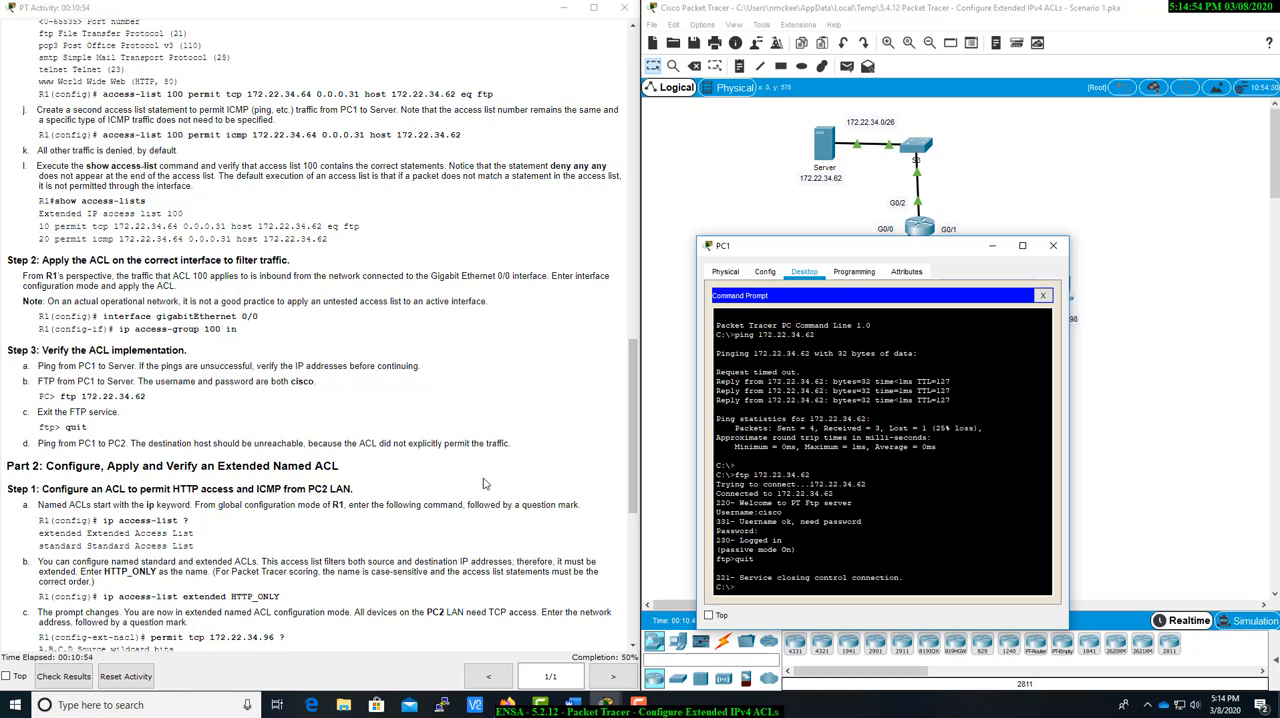
Move PC1's window off the topology and ping PC2 at 172.22.34.98 from PC1.
scroll(209, 479, down, 2)
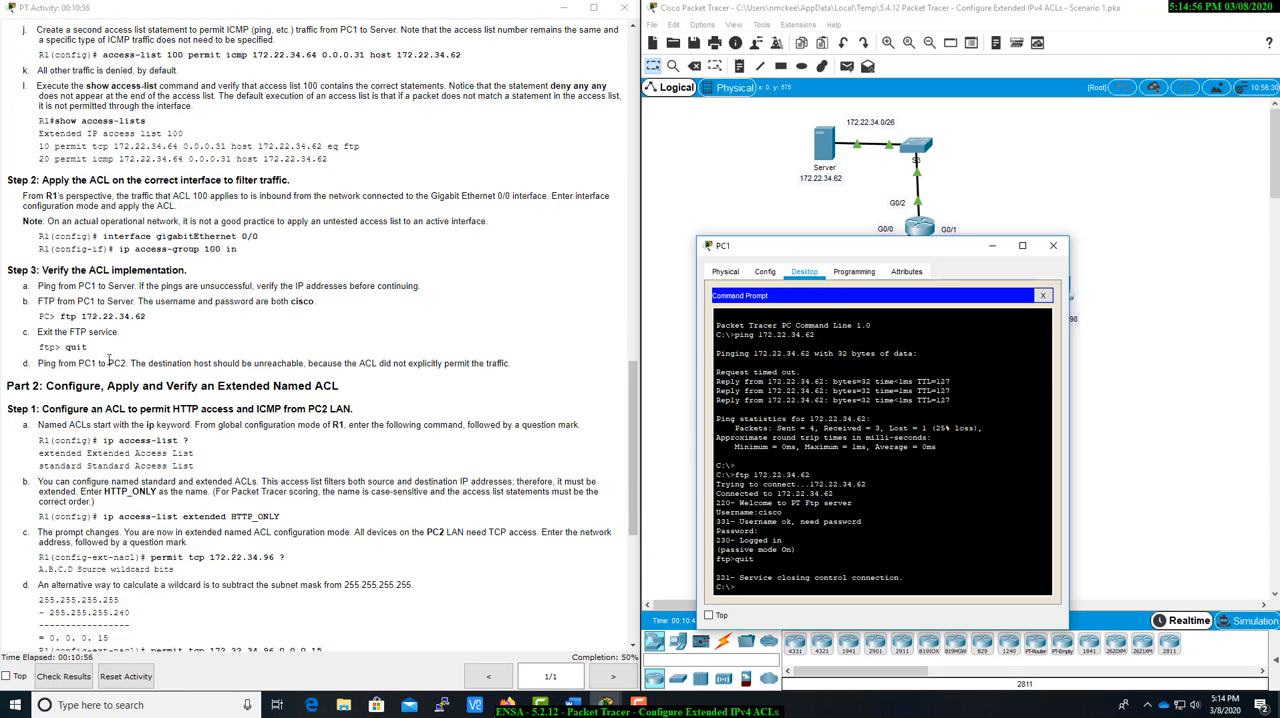
drag(130, 363, 526, 365)
click(534, 369)
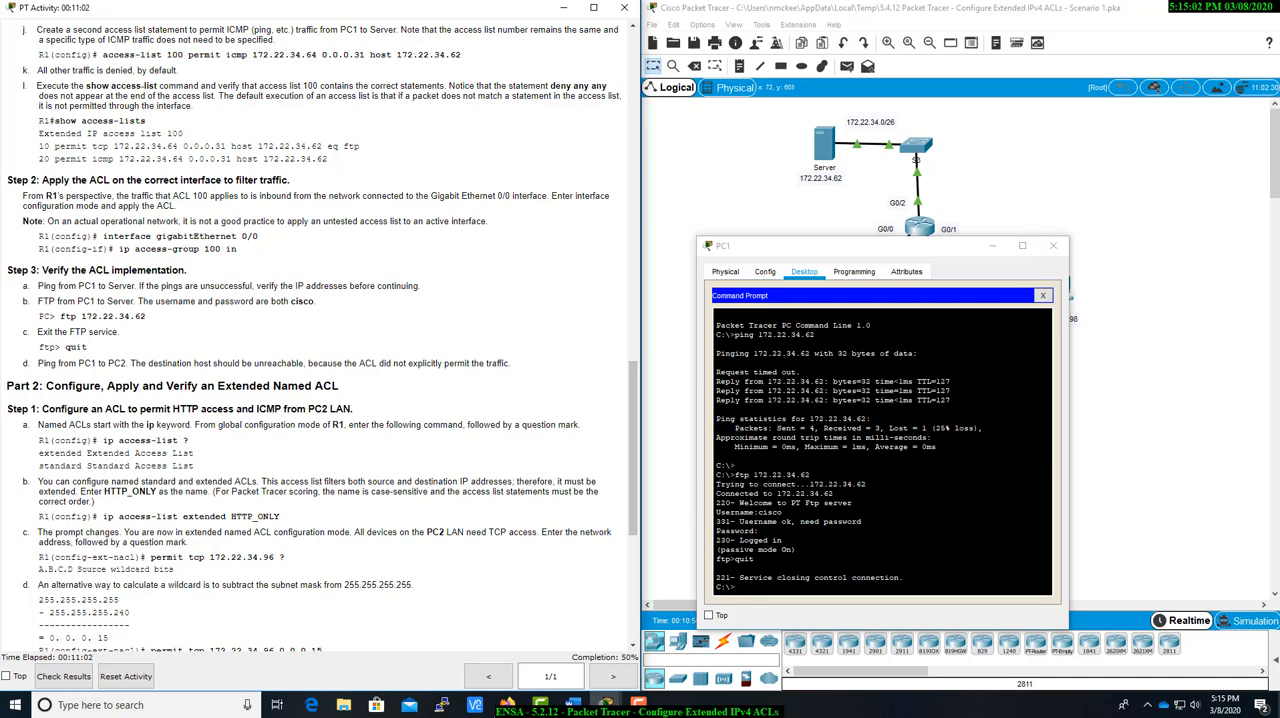
drag(846, 247, 949, 347)
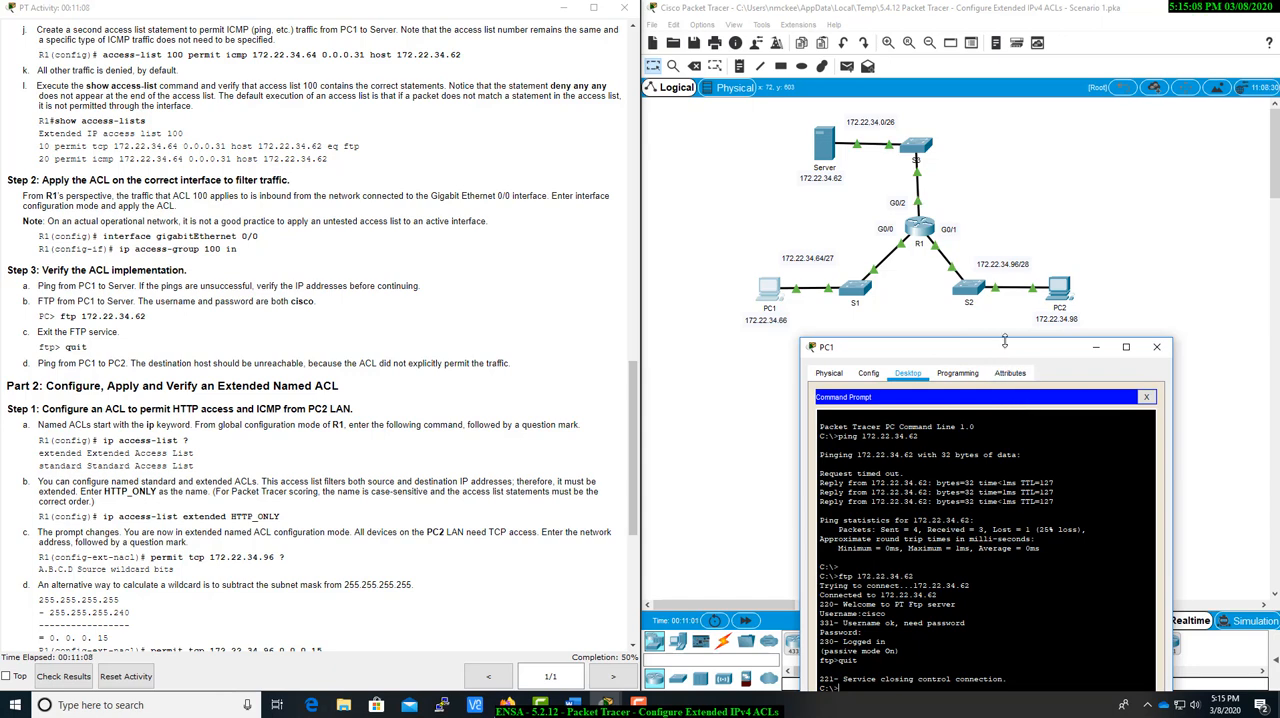
drag(1008, 347, 1010, 341)
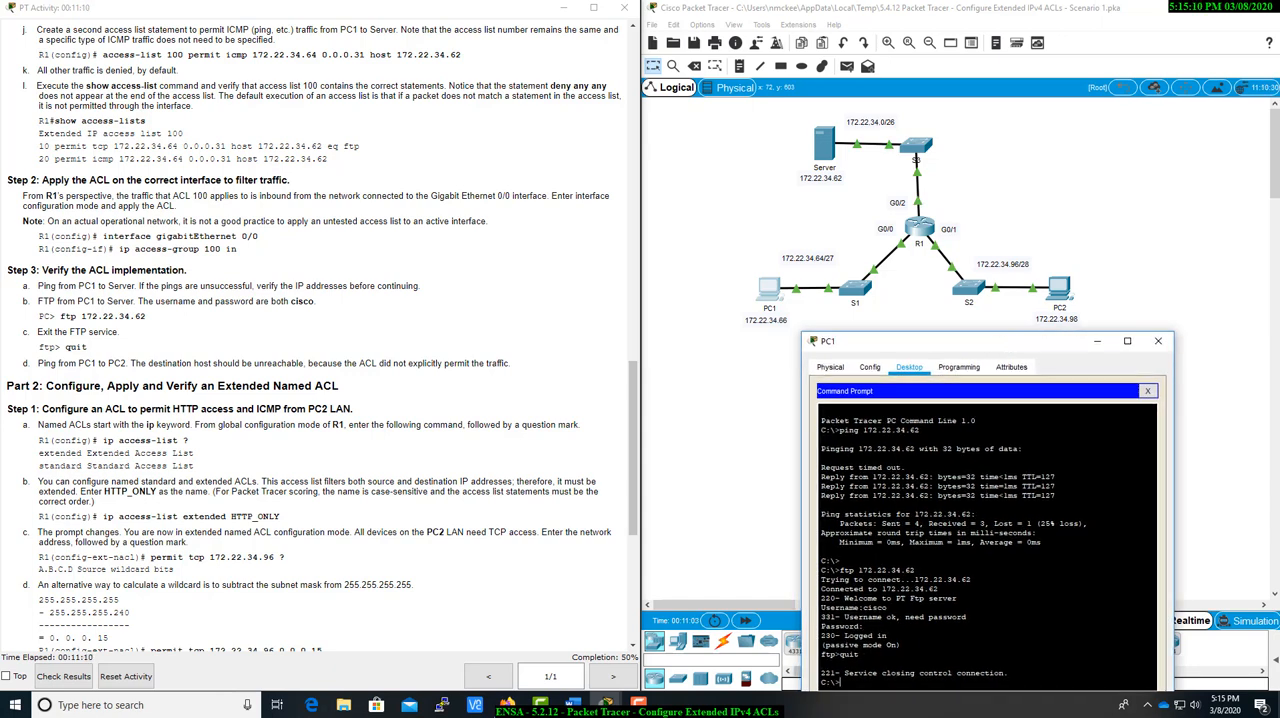
text(ping 172.22.34.98)
key(Return)
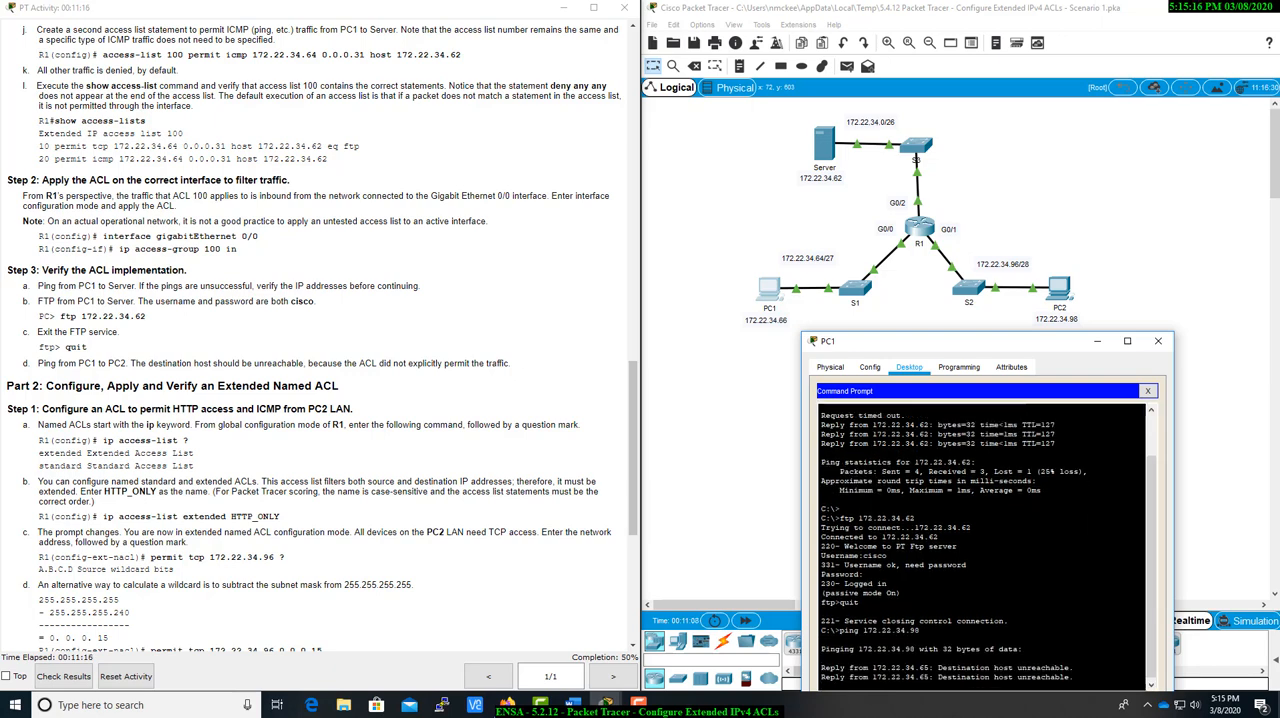
Close PC1's window and open R1's CLI, returning it from interface to global configuration mode.
click(1158, 341)
scroll(617, 359, down, 5)
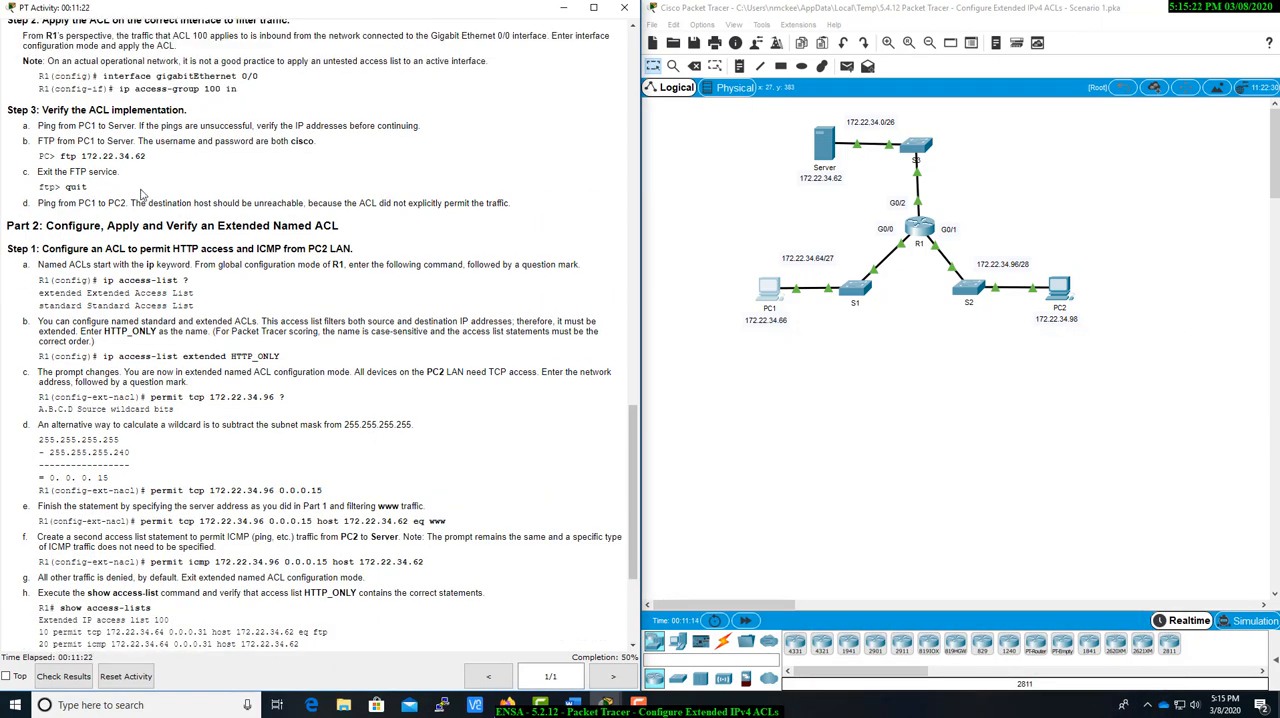
scroll(320, 228, down, 4)
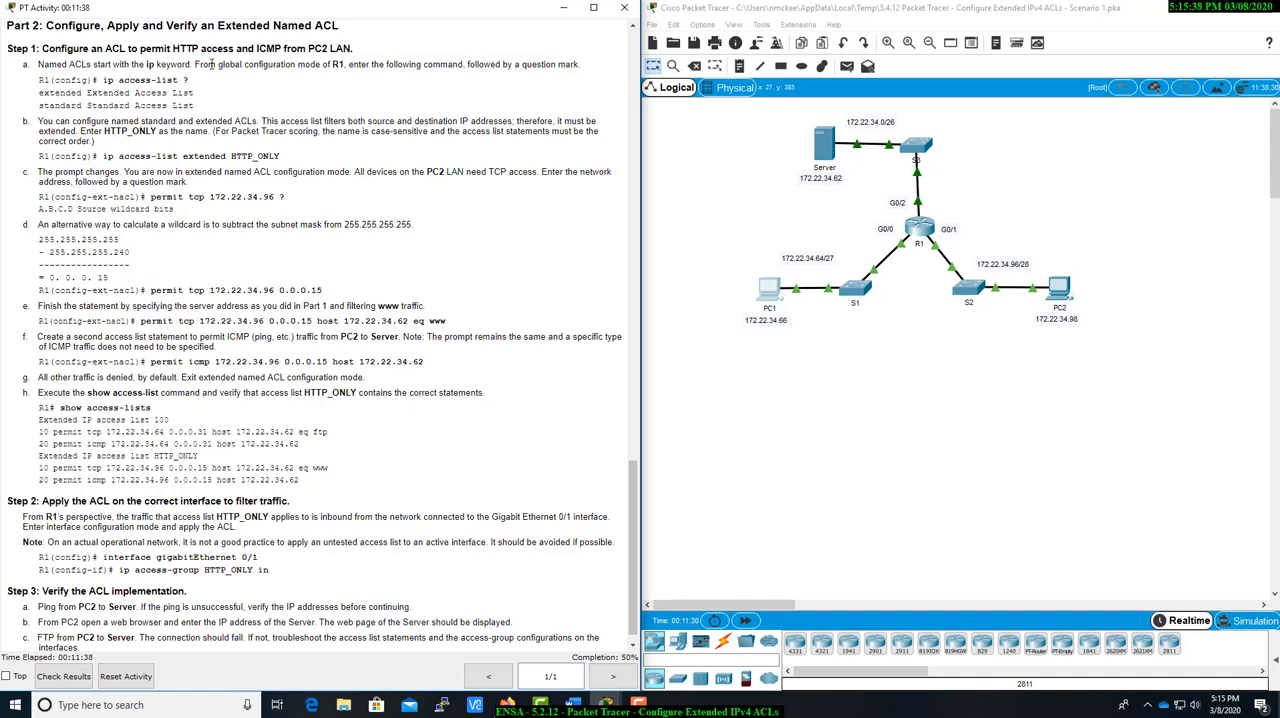
click(919, 232)
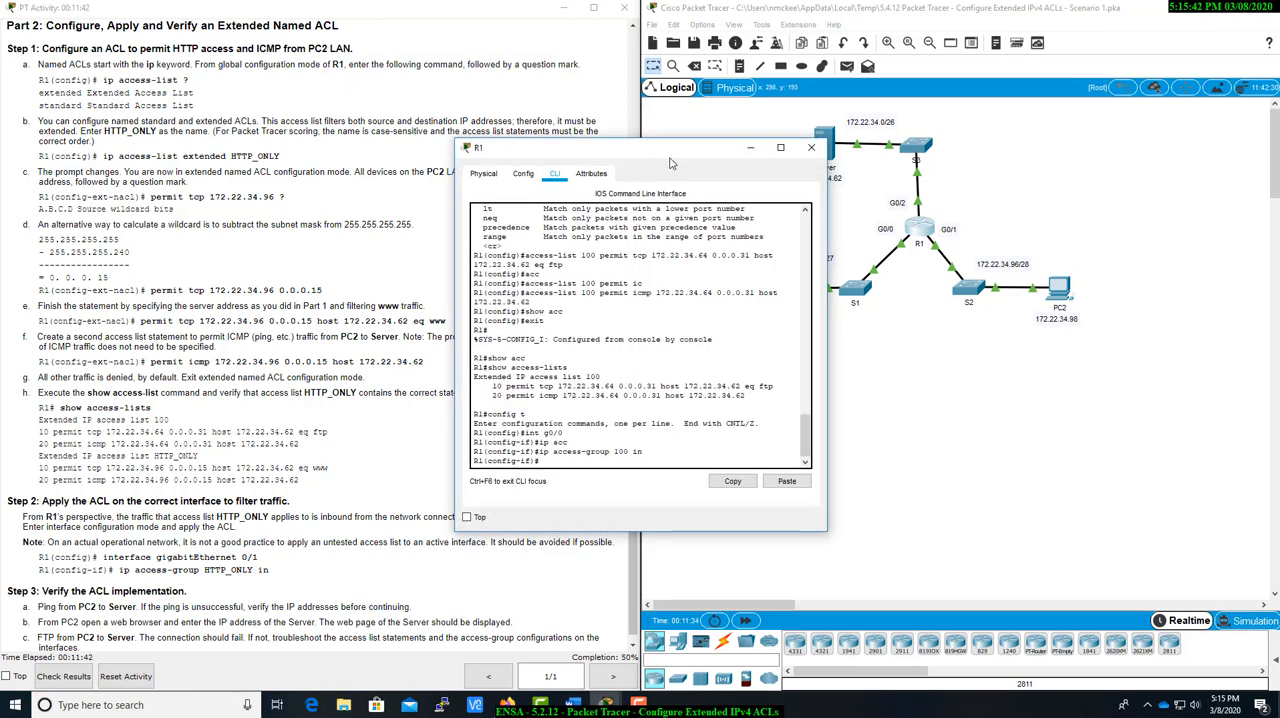
drag(669, 152, 815, 138)
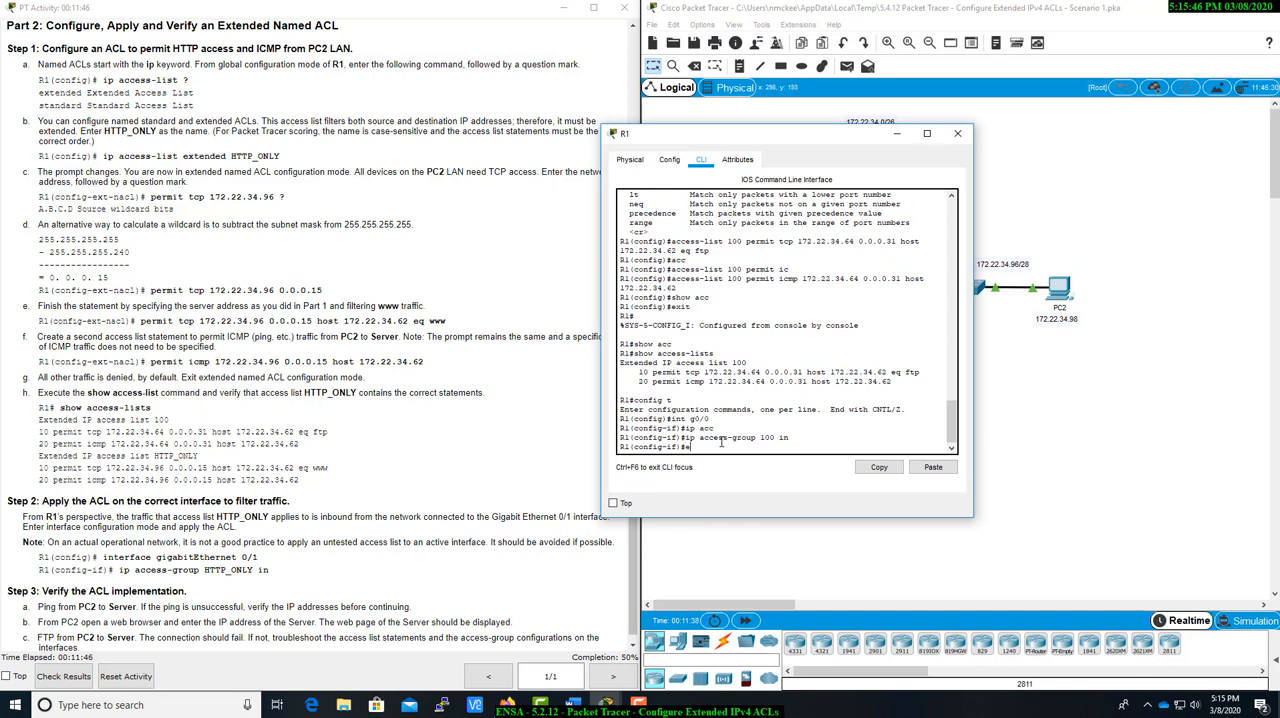
text(exit)
key(Return)
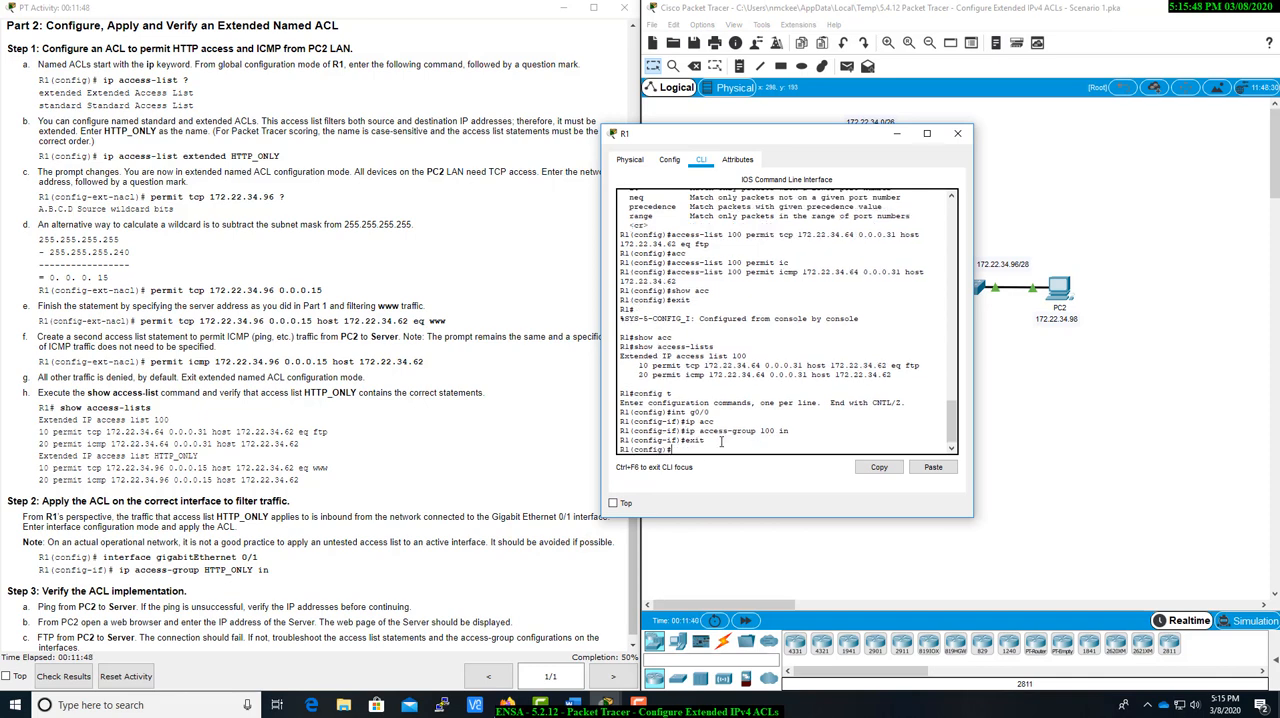
Display the ip access-list type options on R1 and create an extended named ACL called HTTP_ONLY.
text(ip acc)
key(Tab)
text(?)
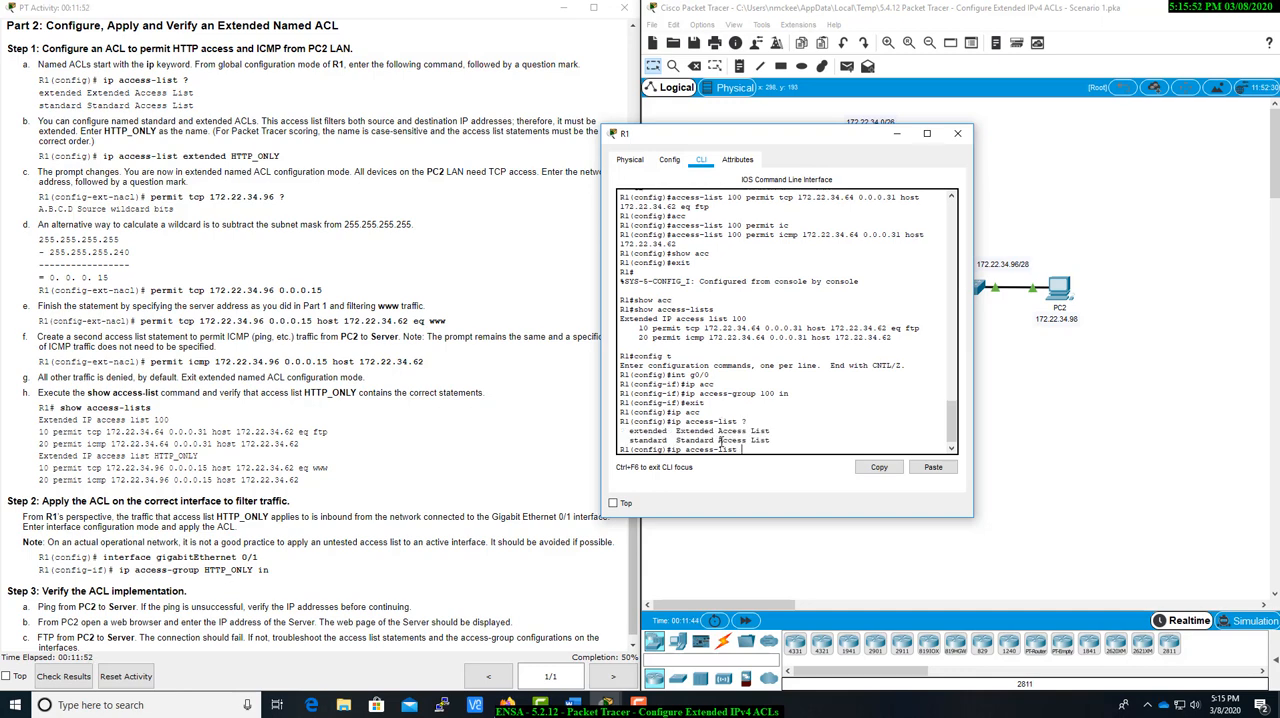
drag(746, 143, 840, 147)
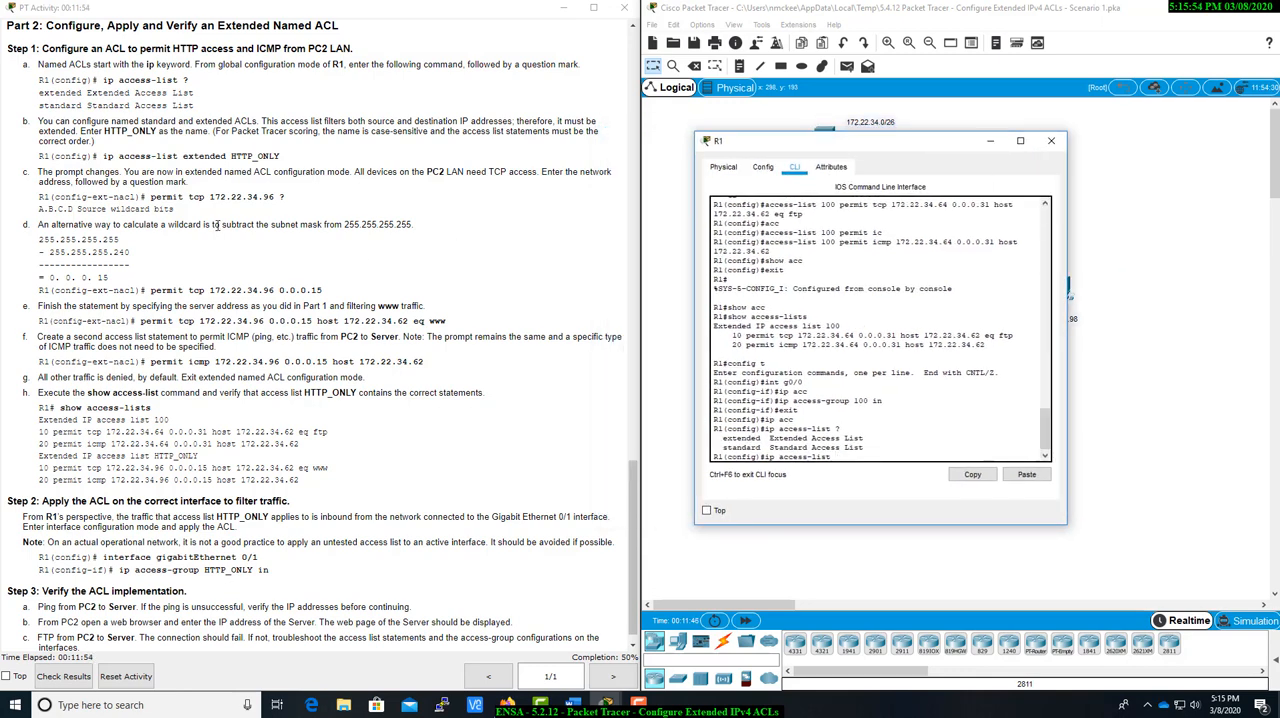
scroll(216, 226, down, 1)
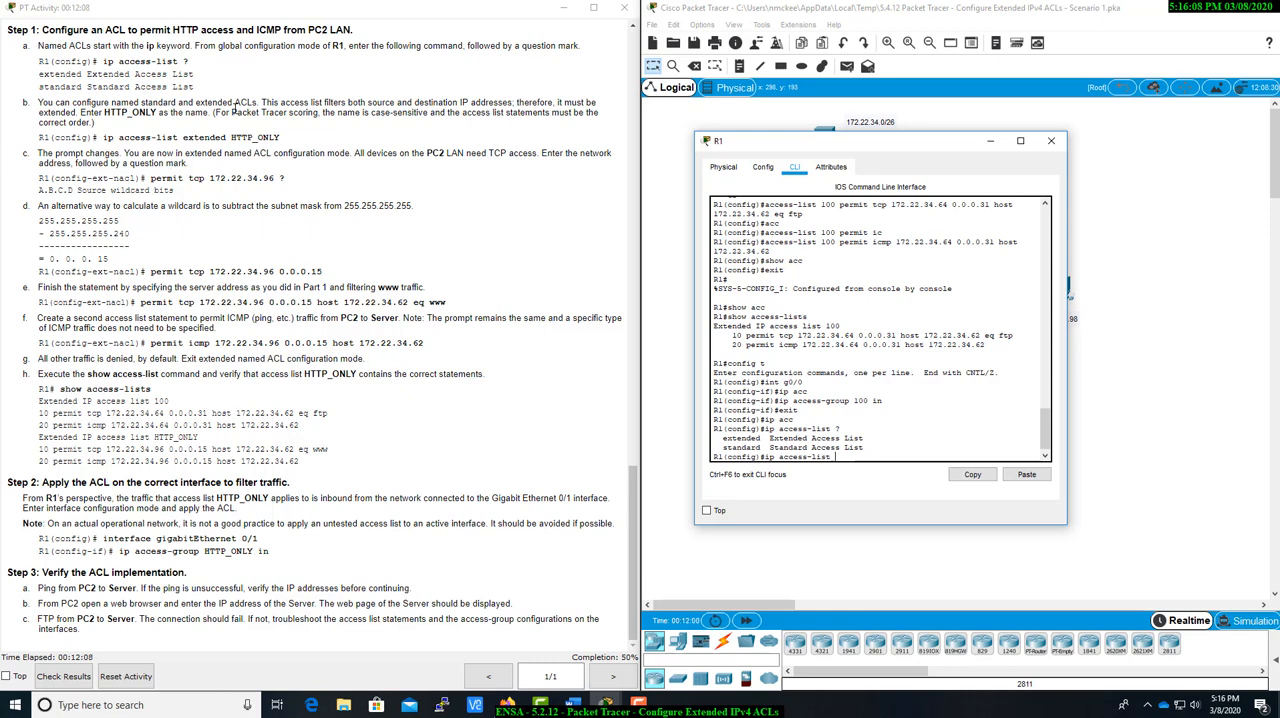
text(TTP-)
key(BackSpace)
text(_ONLY)
text(extend)
text(ed)
key(Return)
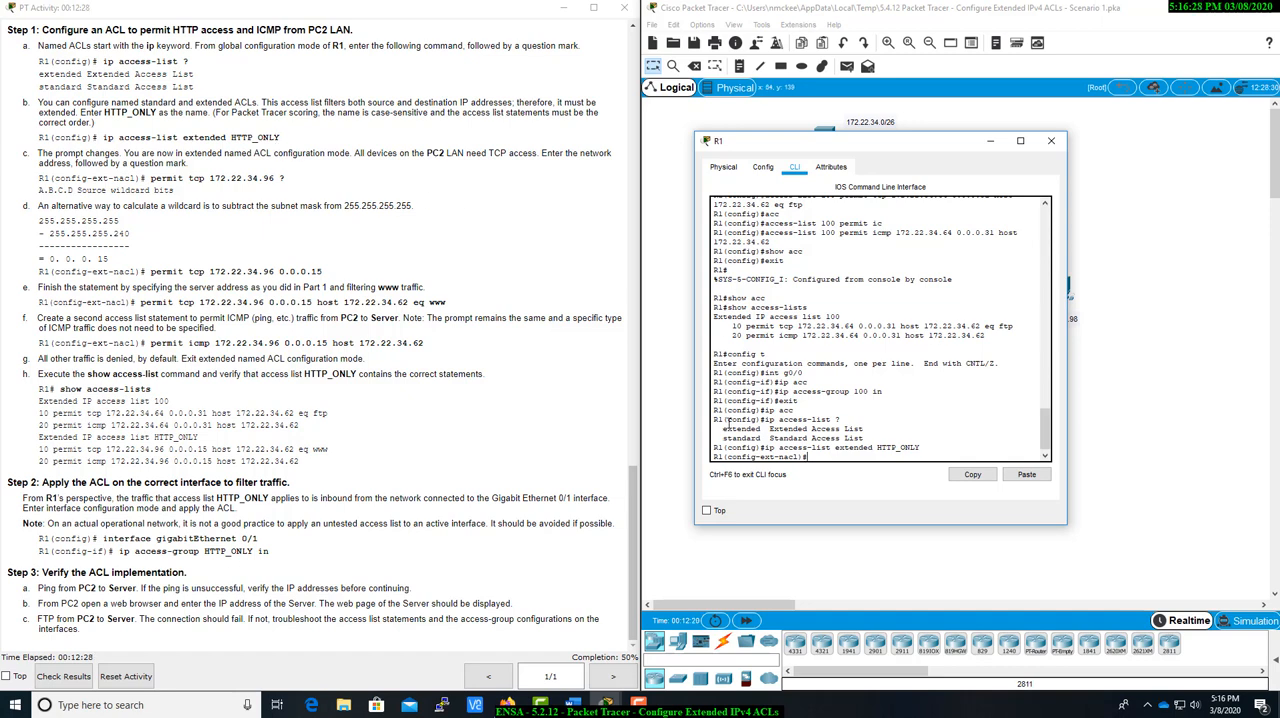
Begin a TCP permit statement for source network 172.22.34.96 and display the help for its next parameter.
drag(778, 458, 798, 460)
click(820, 461)
text(permi)
key(Tab)
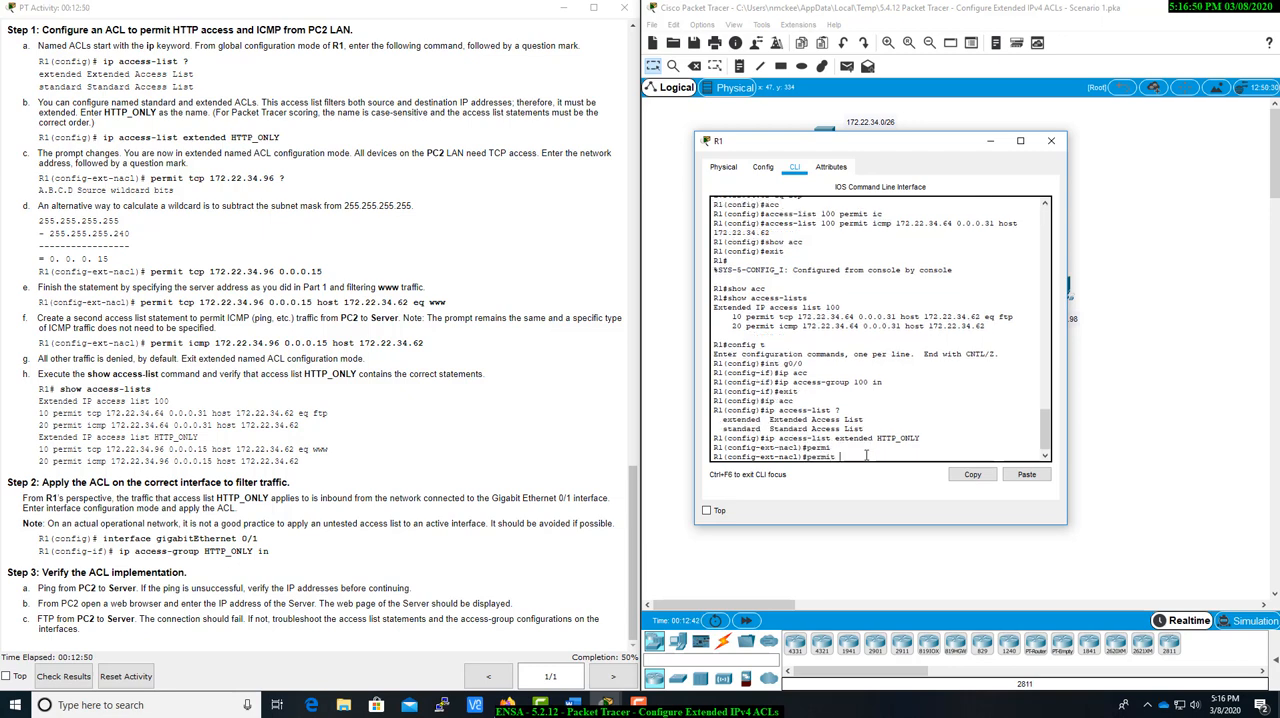
text(t)
key(Tab)
text(1)
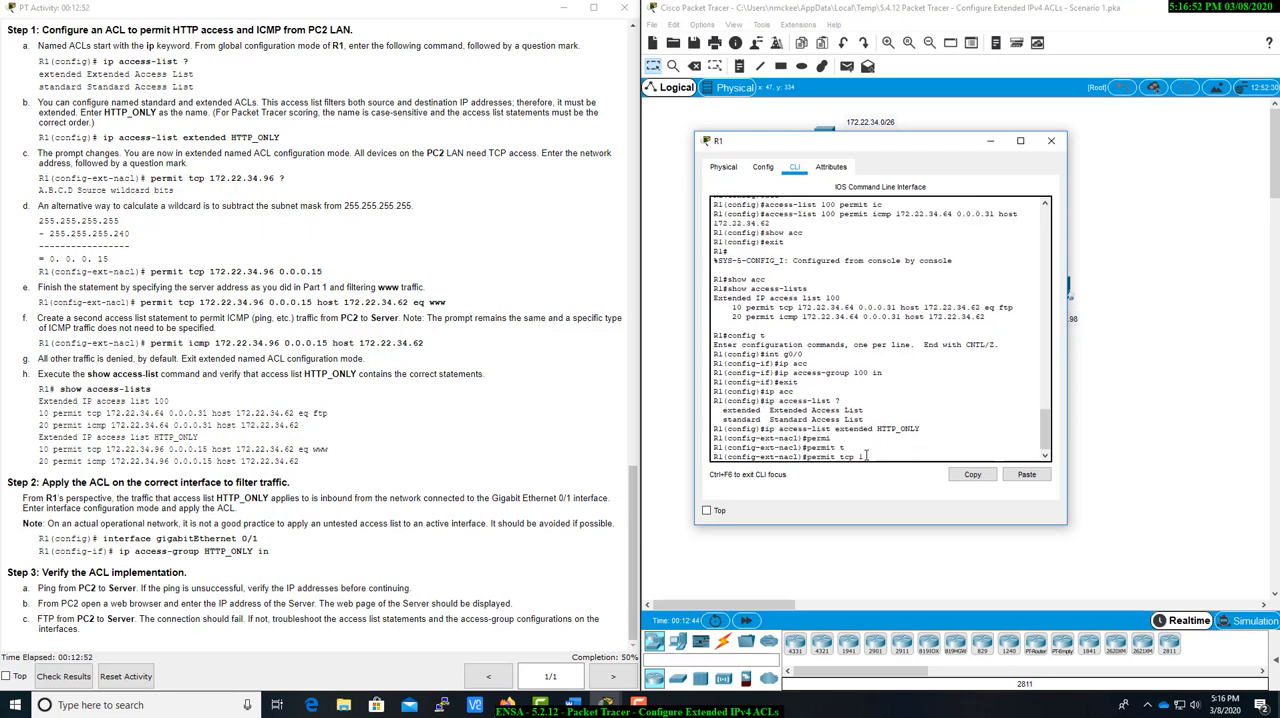
text(72.22.34.96 ?)
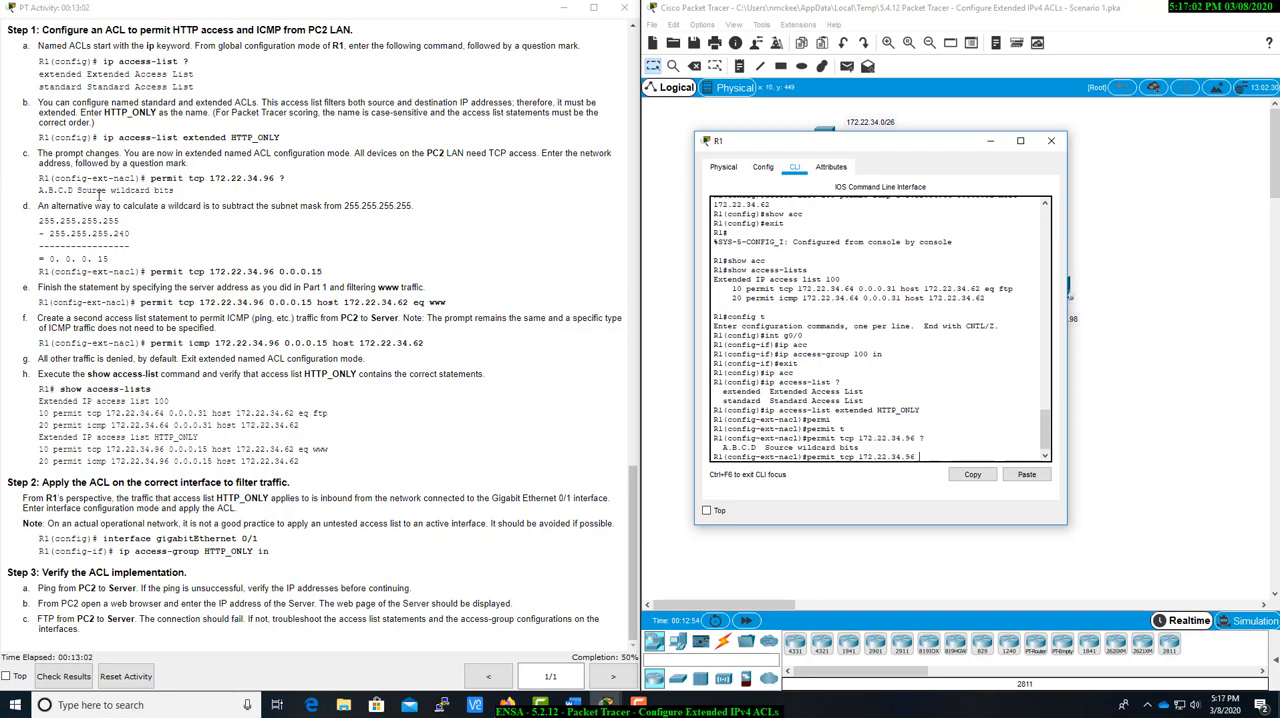
Examine the instructions on calculating a wildcard by subtracting the subnet mask from 255.255.255.255.
drag(39, 205, 408, 205)
click(346, 225)
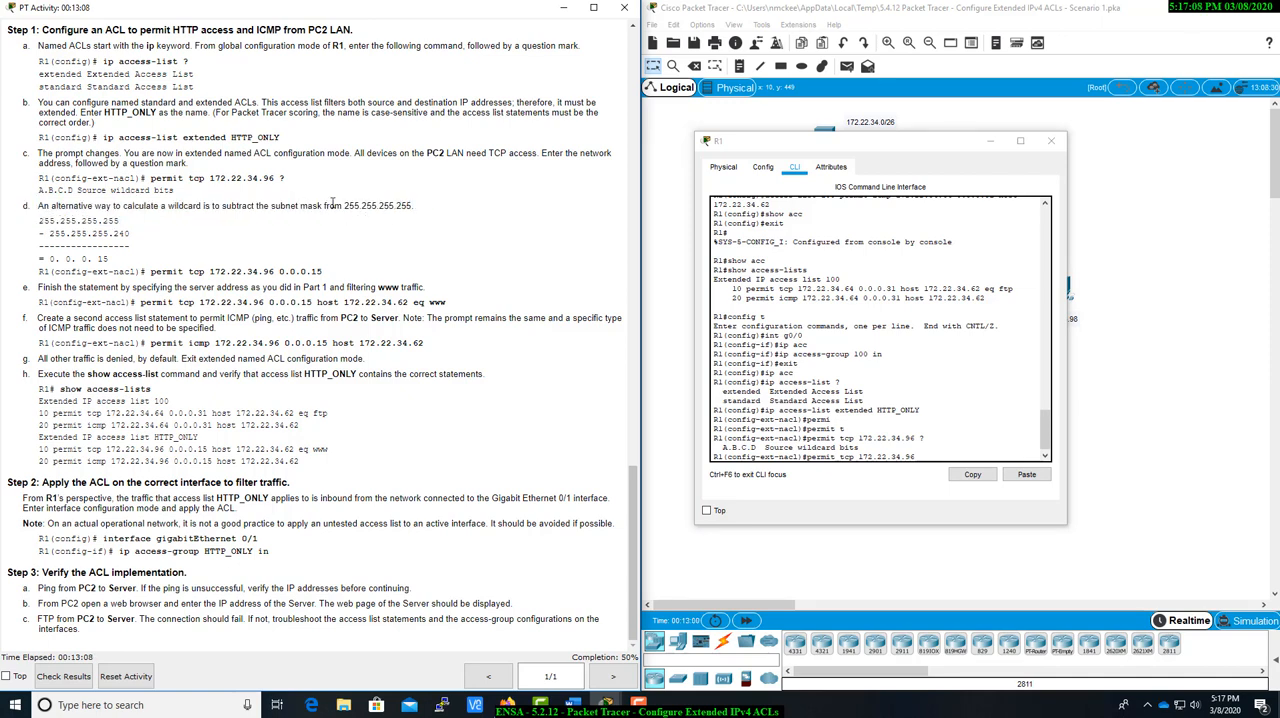
drag(308, 205, 428, 214)
click(429, 214)
drag(348, 205, 420, 211)
click(420, 211)
drag(40, 220, 153, 249)
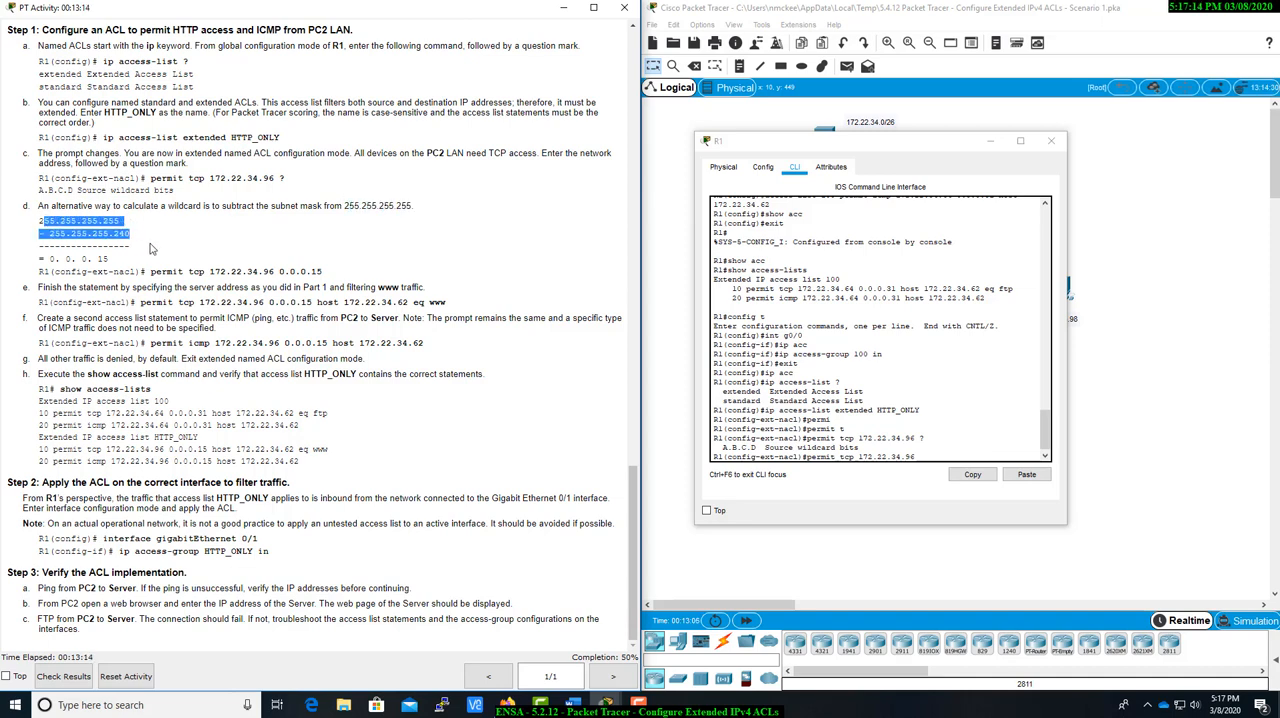
click(158, 252)
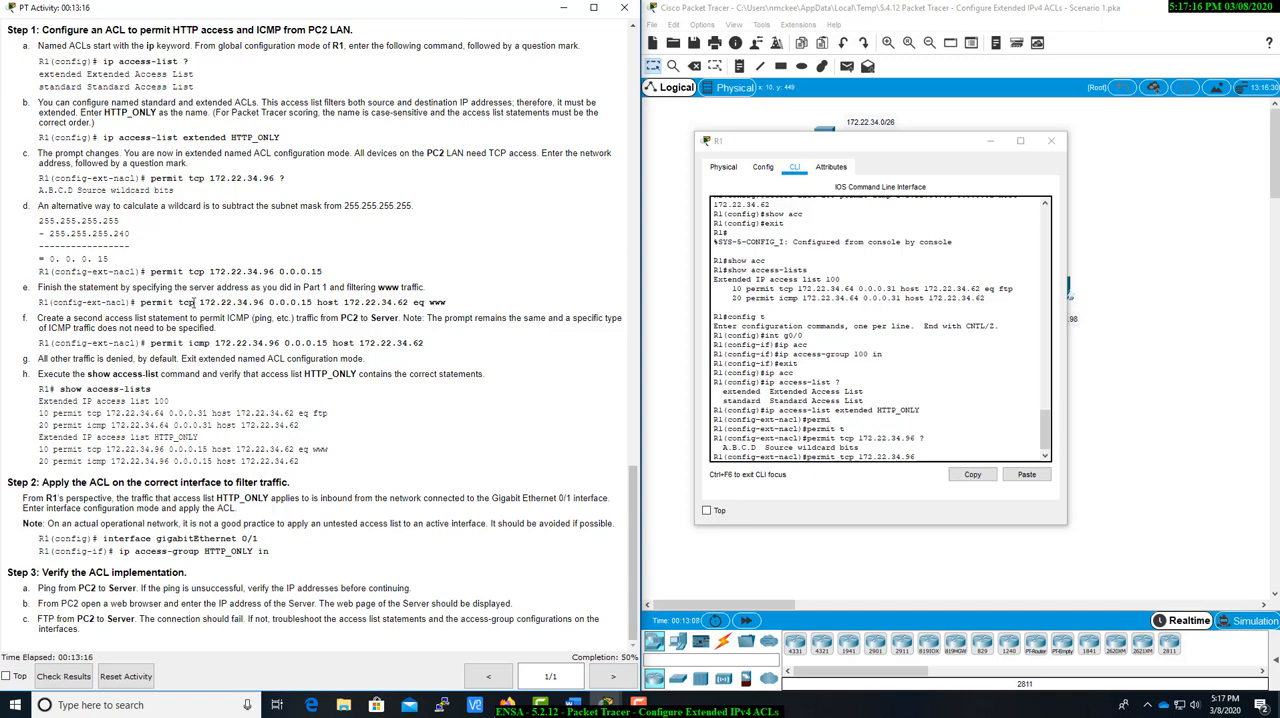
Add the wildcard 0.0.0.15 to the TCP permit statement for 172.22.34.96 and submit it.
click(931, 460)
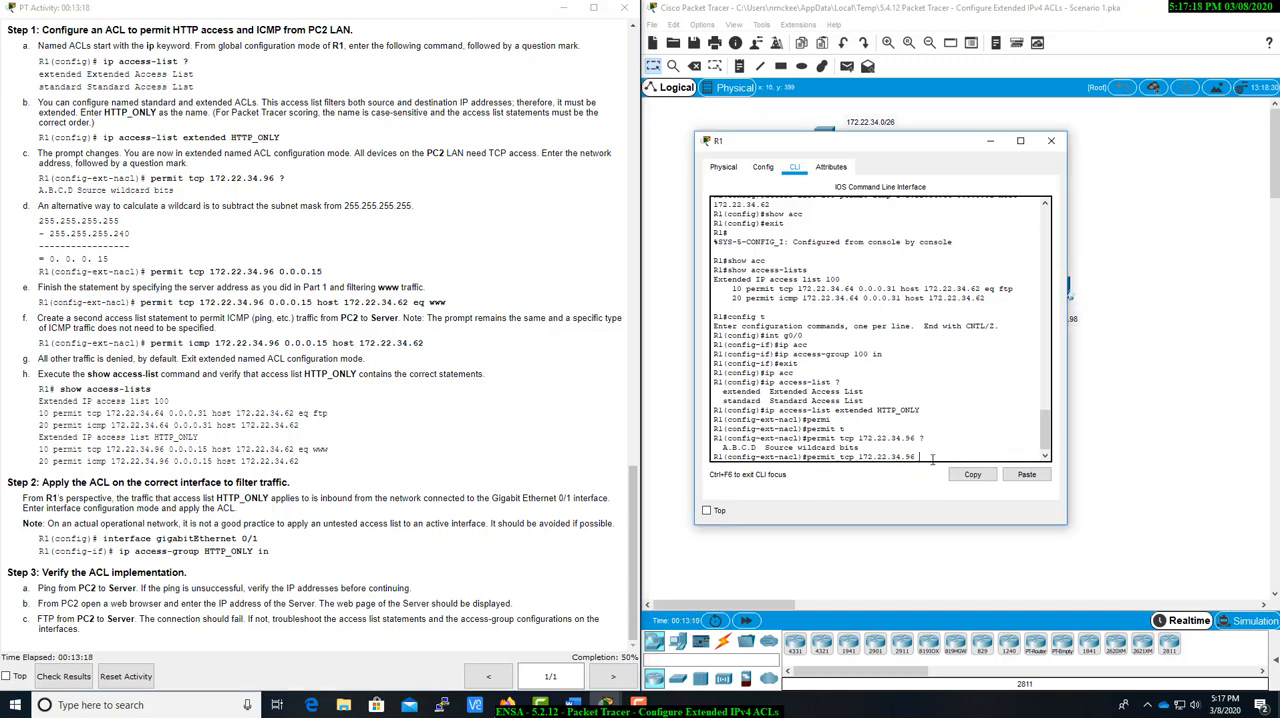
text(0.0.0.15)
key(Return)
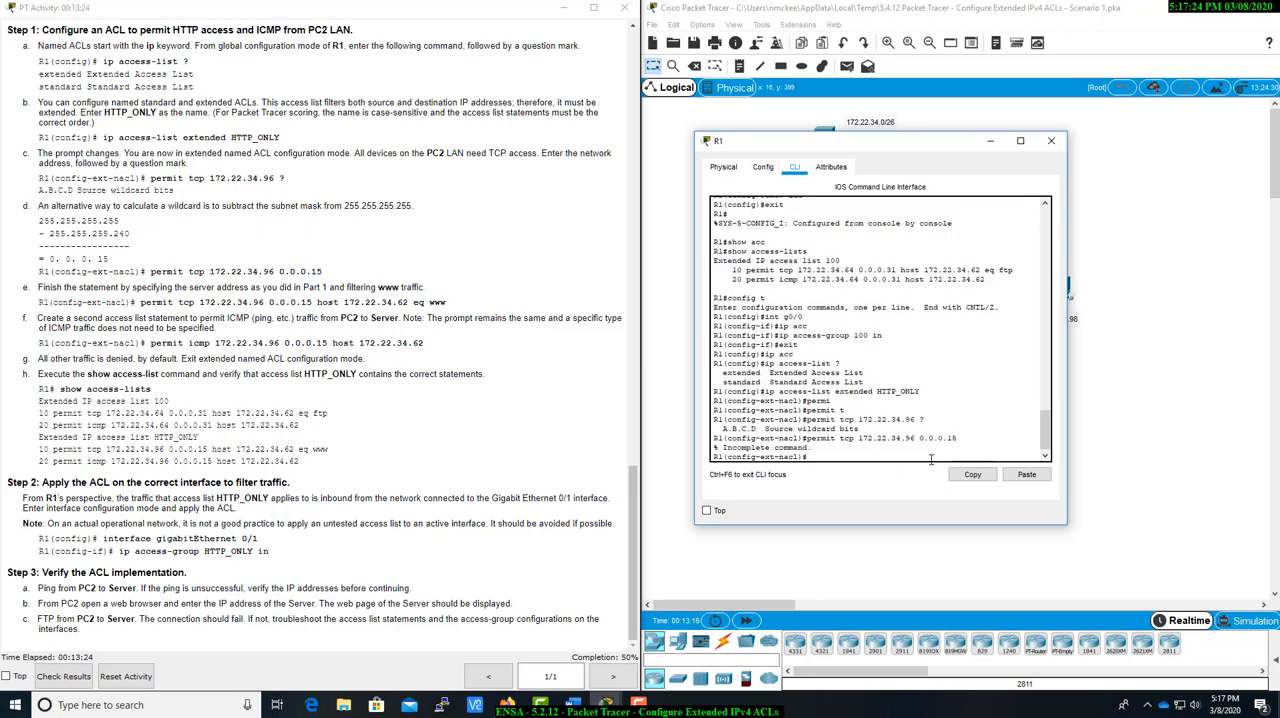
key(Up)
text(host 172.22.34.62)
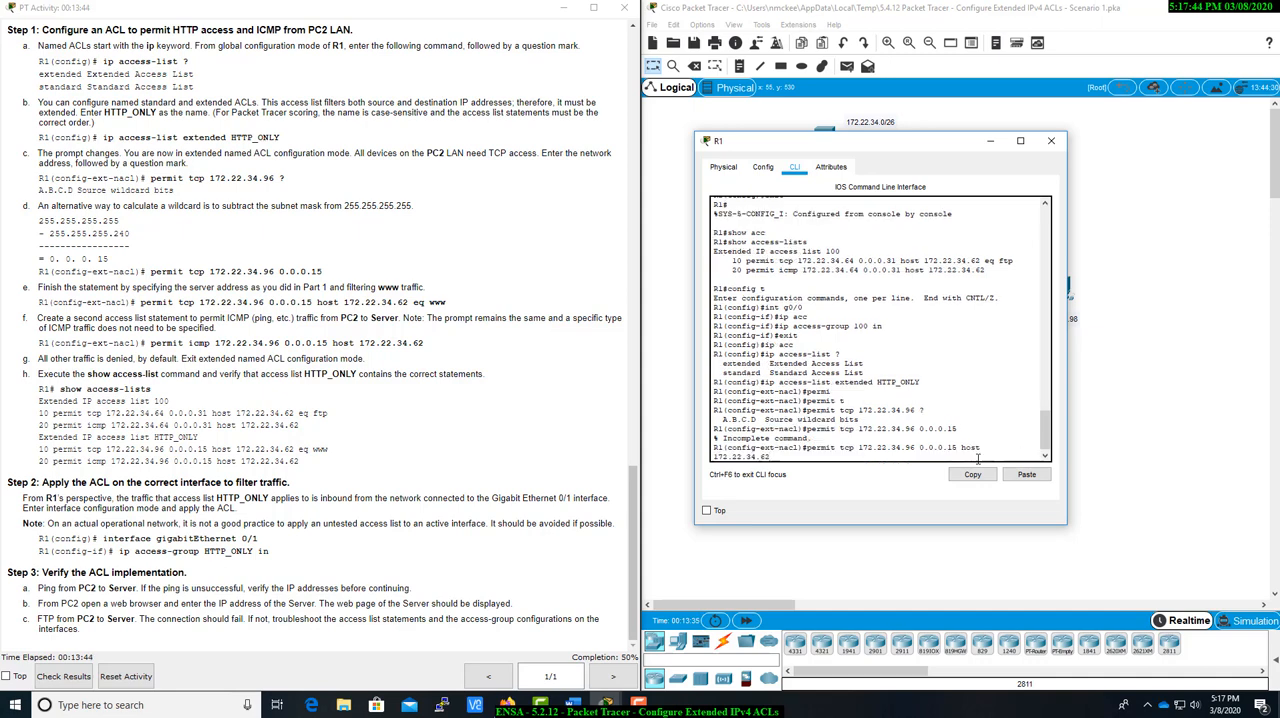
text( eq www)
key(Return)
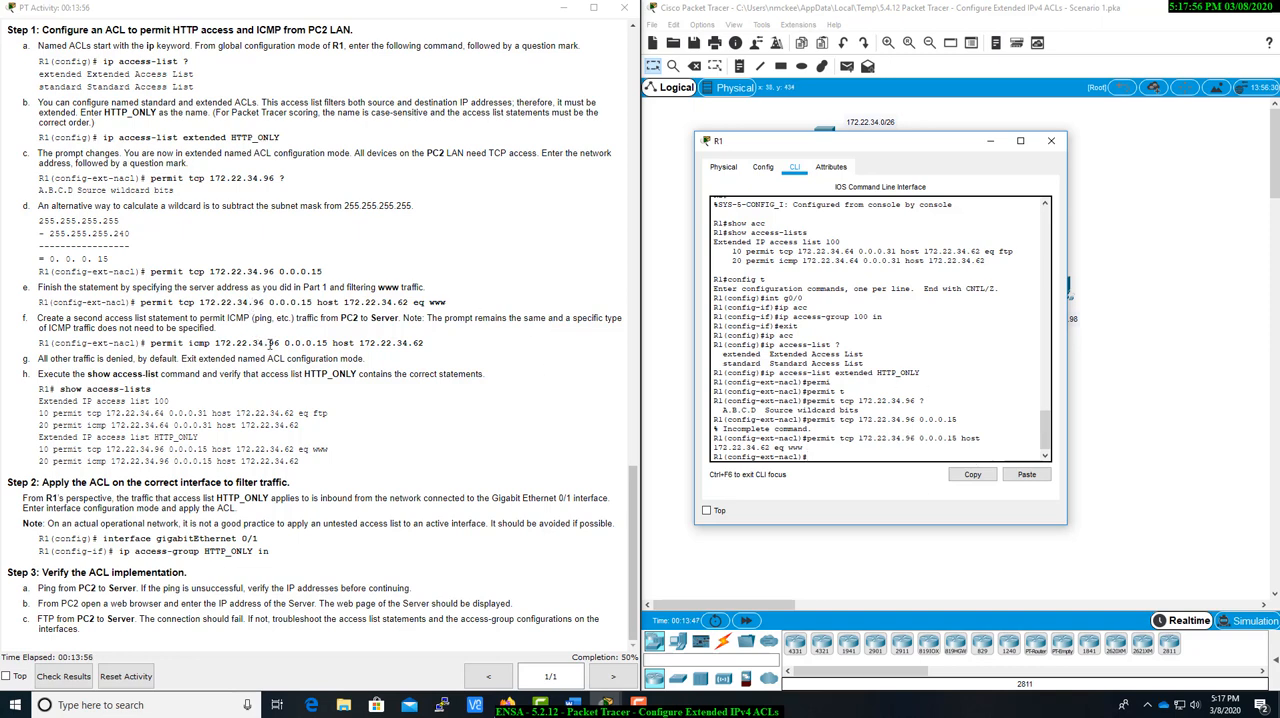
Begin a second HTTP_ONLY statement with permit icmp, following the ICMP rule in the instructions.
drag(285, 343, 374, 346)
click(385, 345)
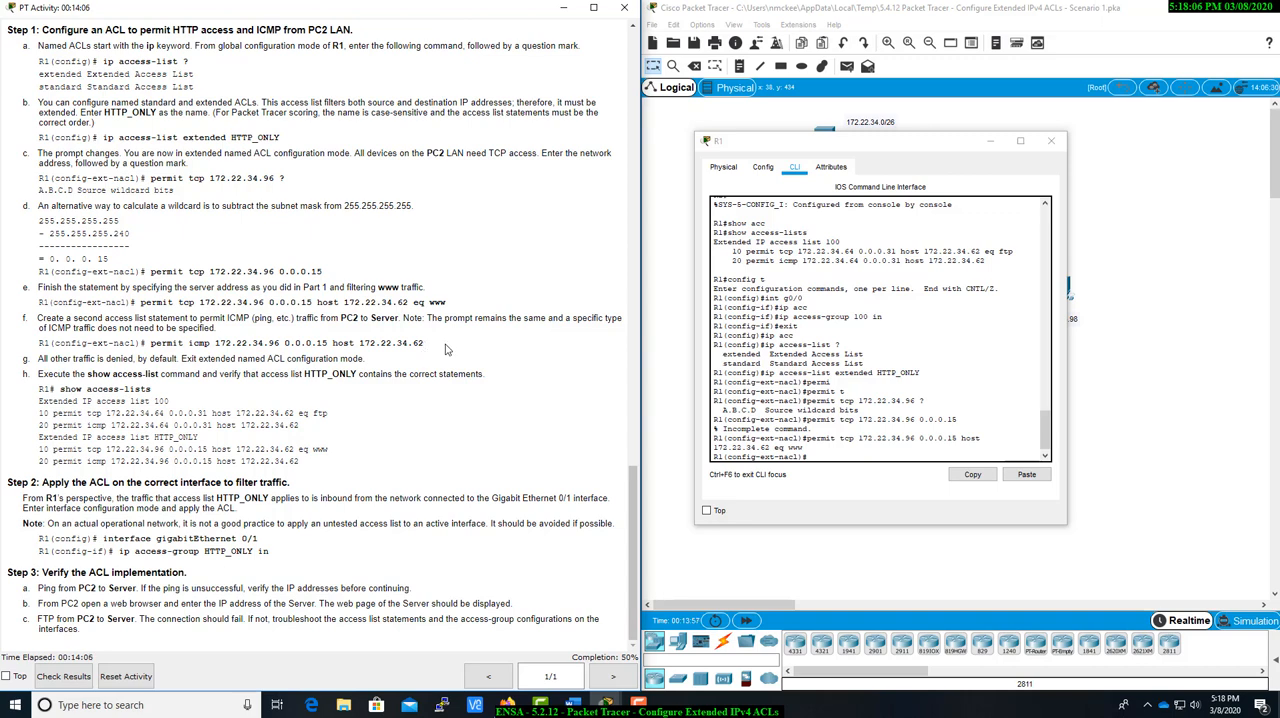
click(836, 457)
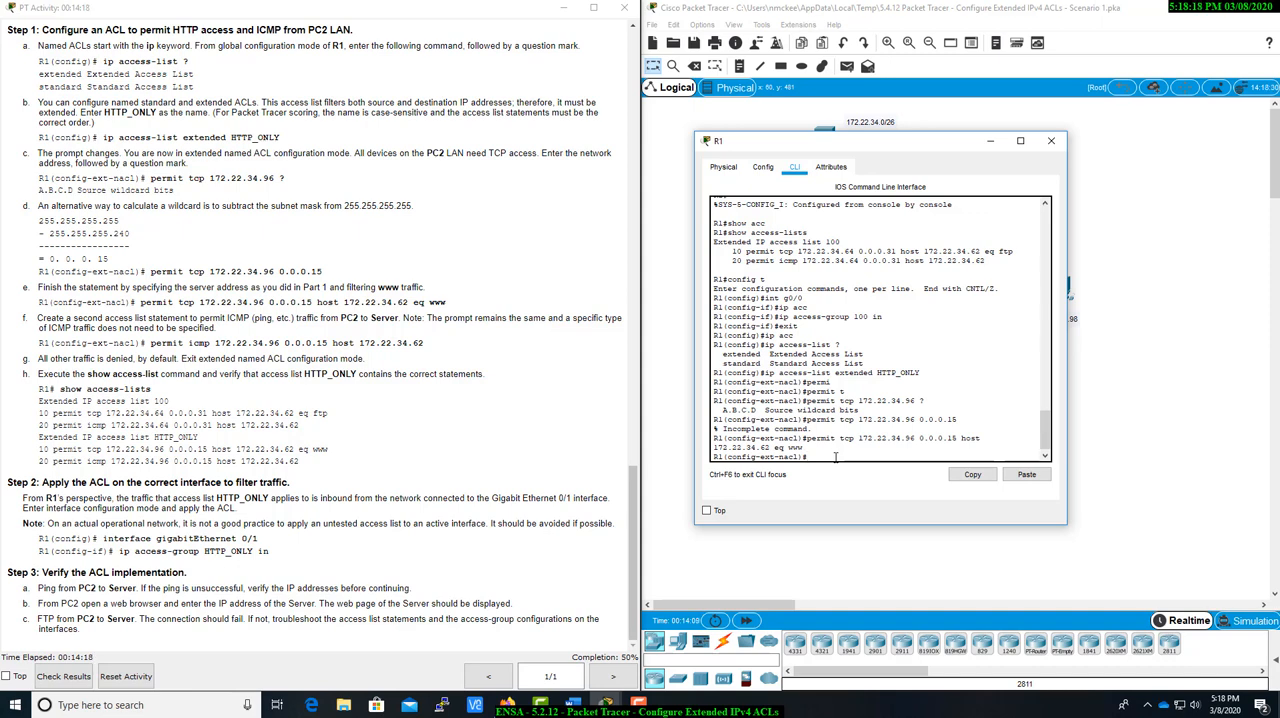
text(permit t)
key(Tab)
key(BackSpace)
key(BackSpace)
key(BackSpace)
key(BackSpace)
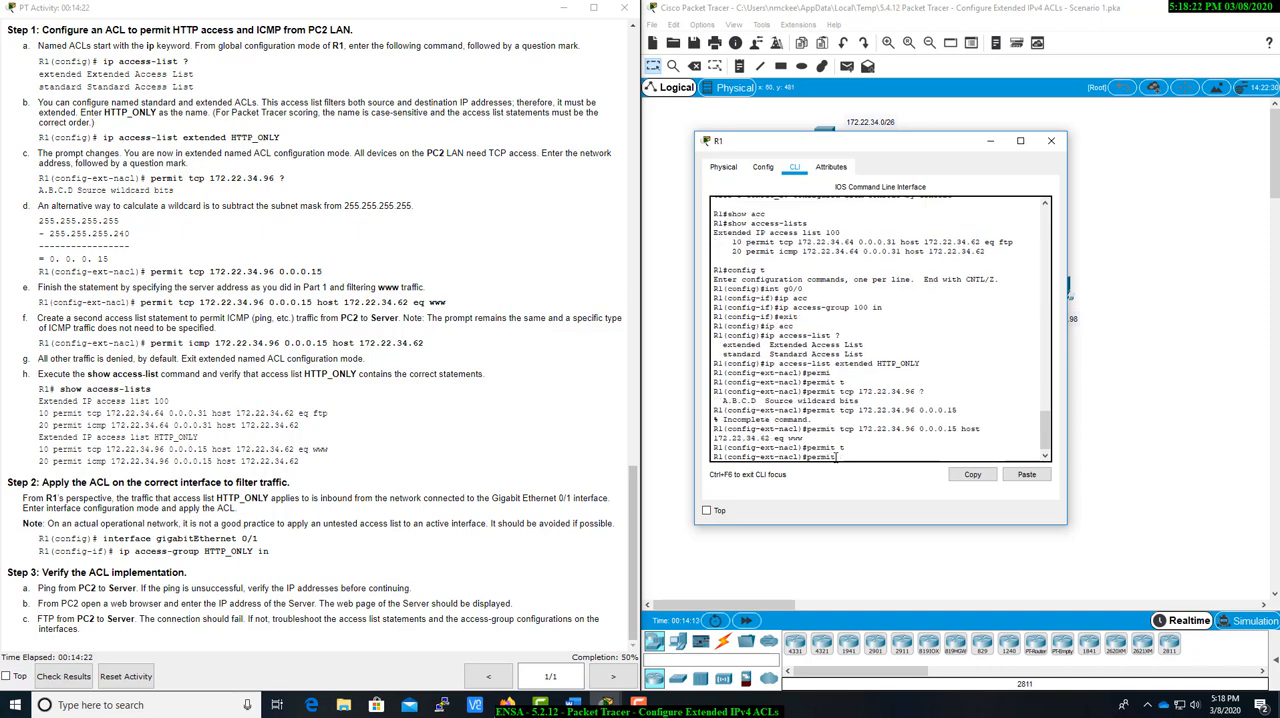
text(ic)
key(Tab)
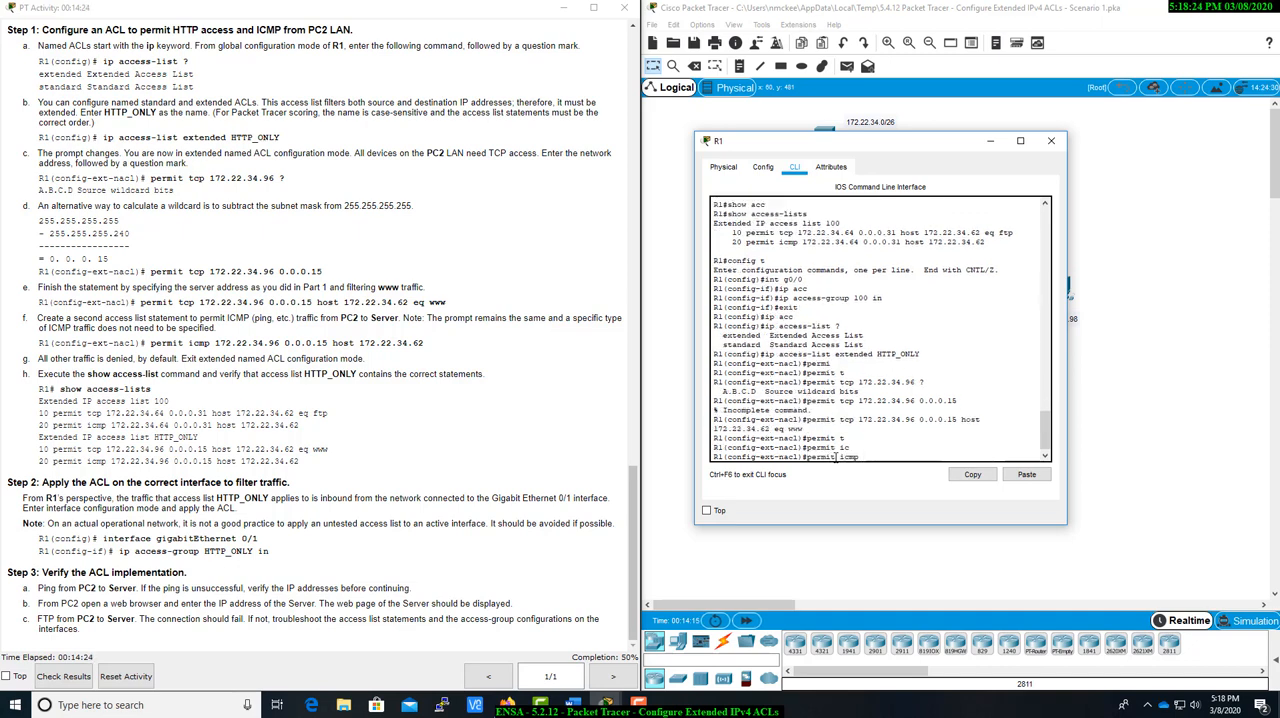
Complete the ICMP permit statement with source 172.22.34.96, wildcard 0.0.0.15 and destination host 172.22.34.62.
text(172.22.34.96 0.0.0.15 host 172.22.34.62)
key(Return)
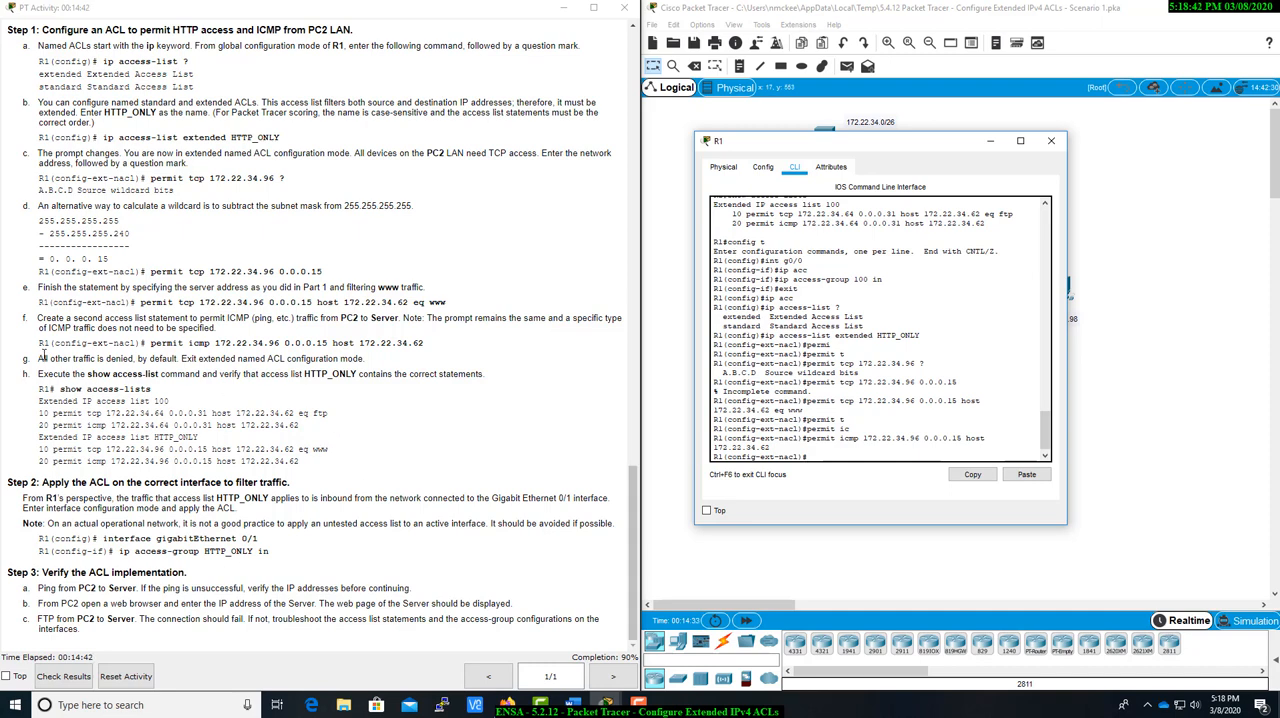
Check the instruction after the ICMP statement and exit named ACL configuration mode on R1.
drag(42, 355, 204, 358)
click(246, 358)
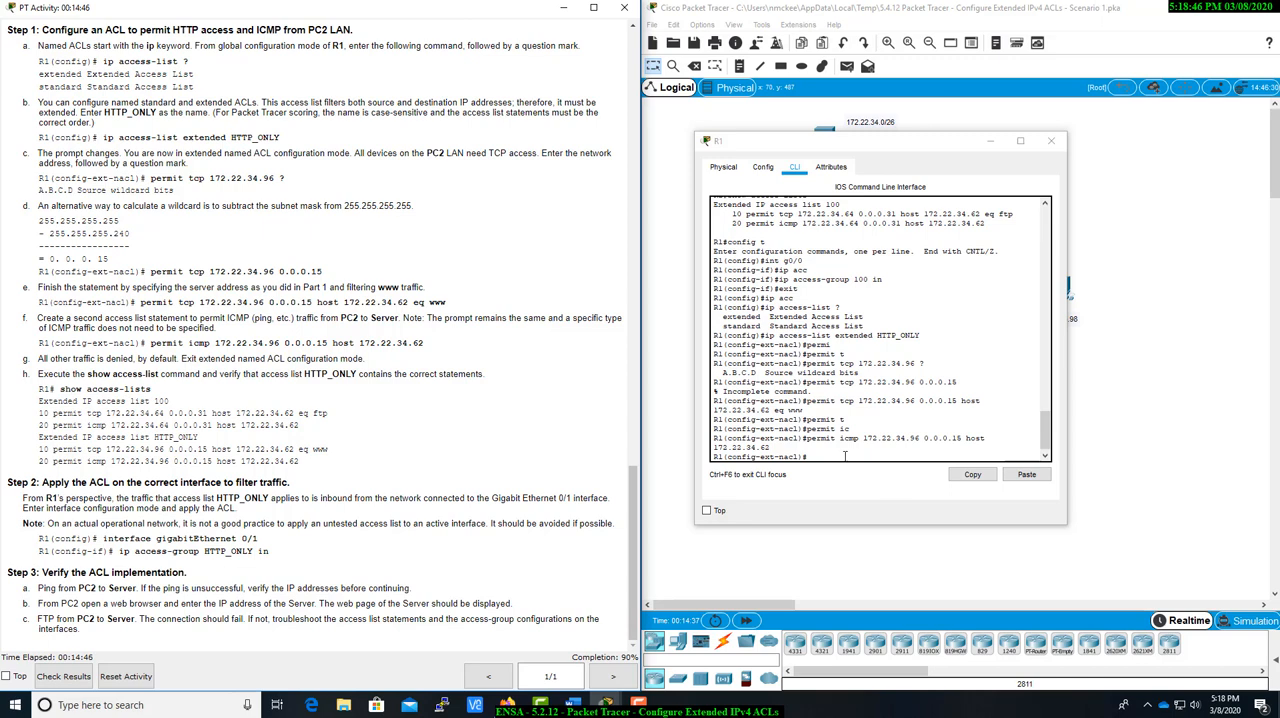
click(845, 455)
text(exit)
key(Return)
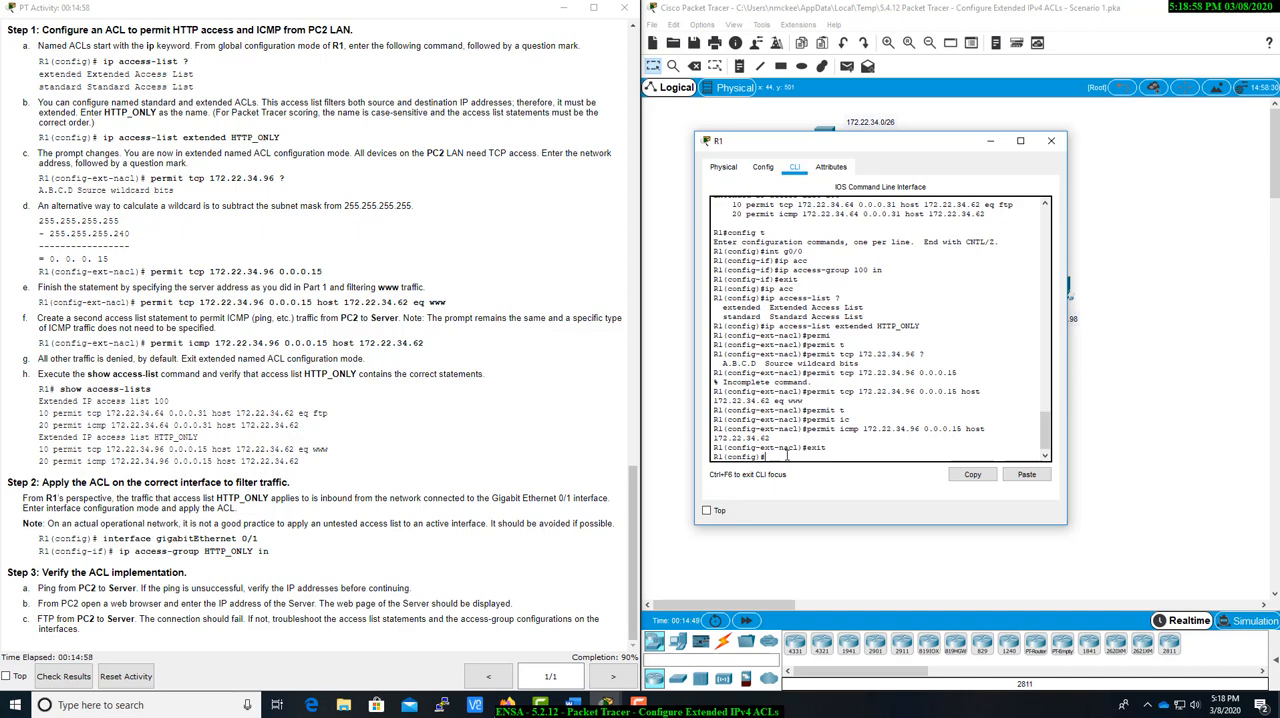
Show all access lists on R1 from global configuration mode using do show access-lists.
text(do show acc)
key(Tab)
text(e)
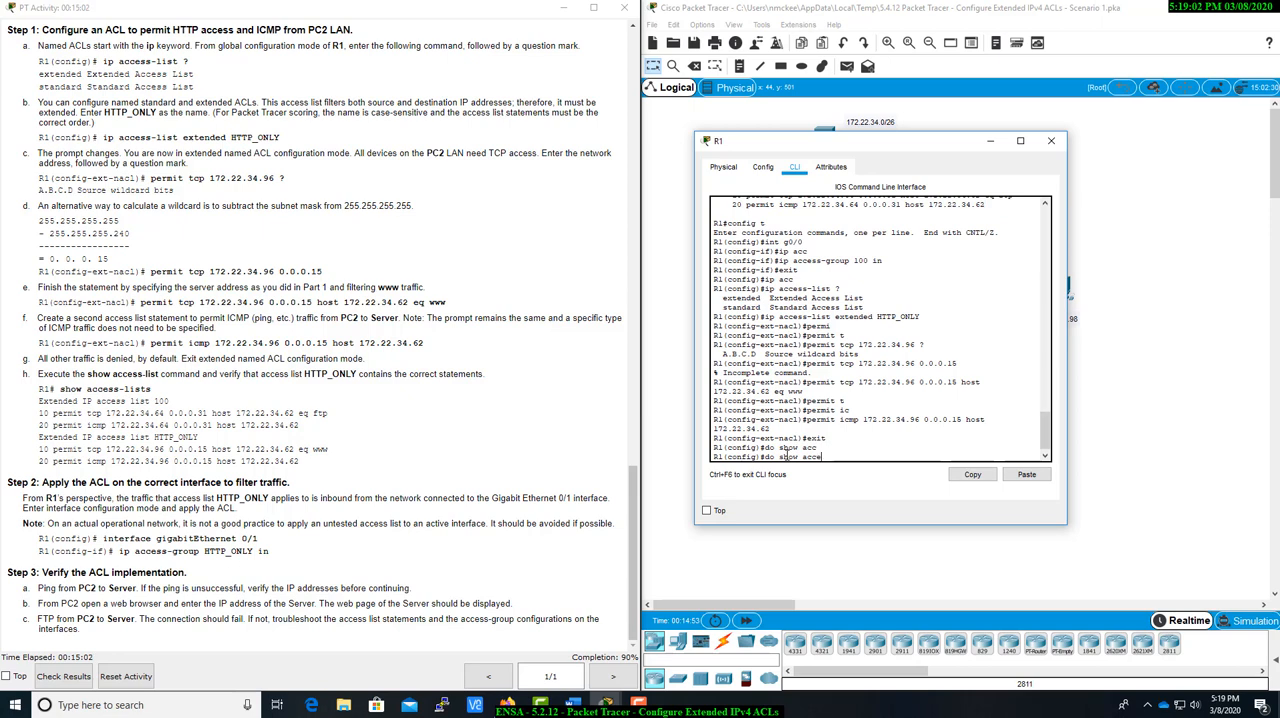
text(ss-lists)
key(Return)
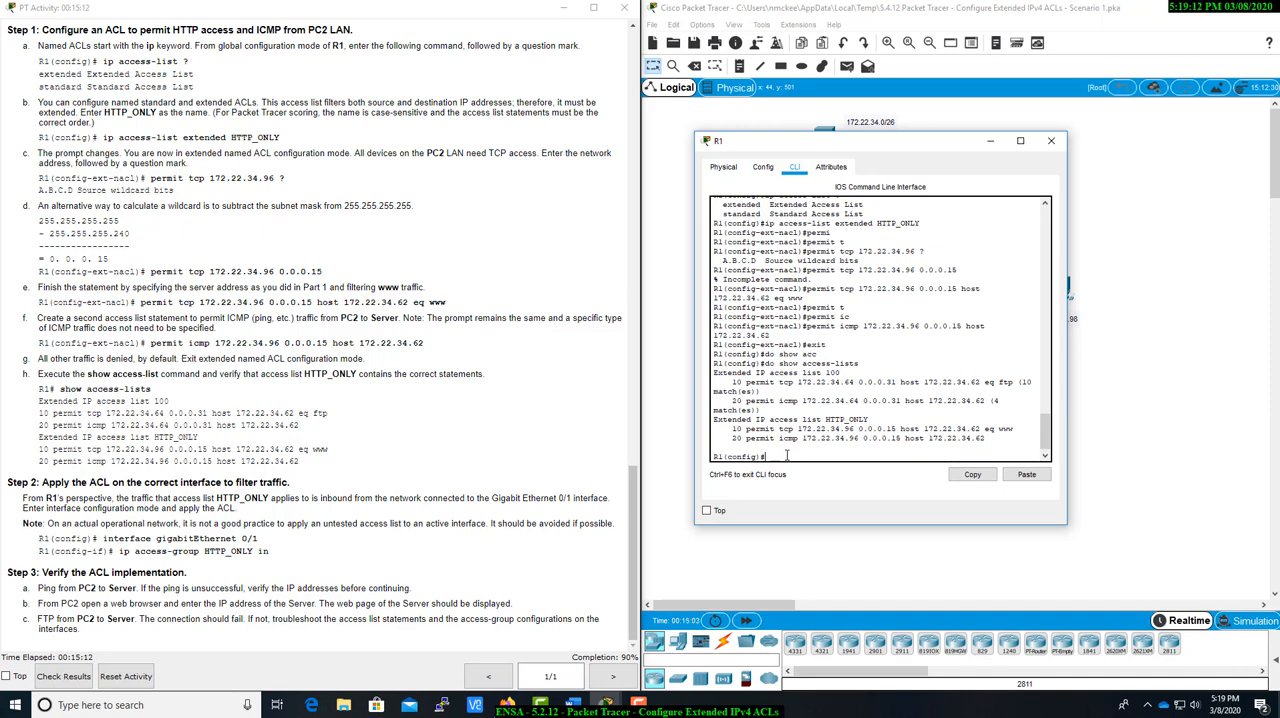
Widen the R1 window and examine the two permit entries of access list 100 in the listing.
drag(716, 372, 848, 375)
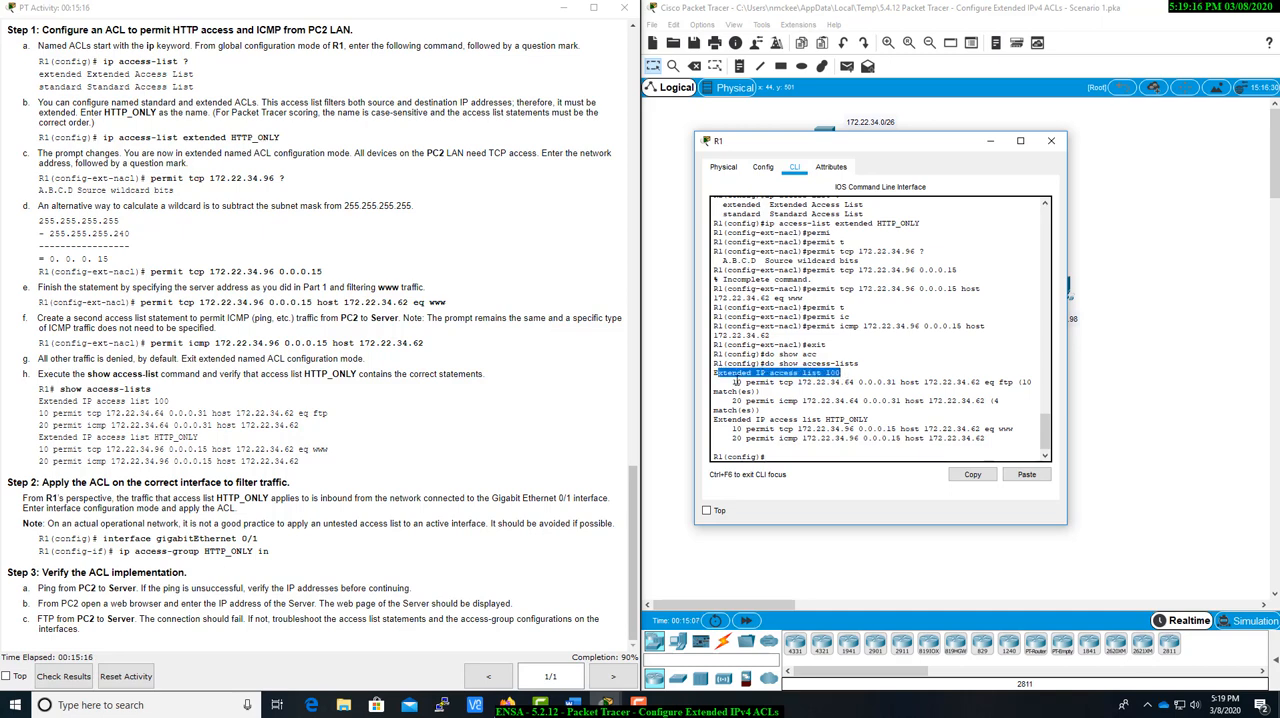
click(739, 379)
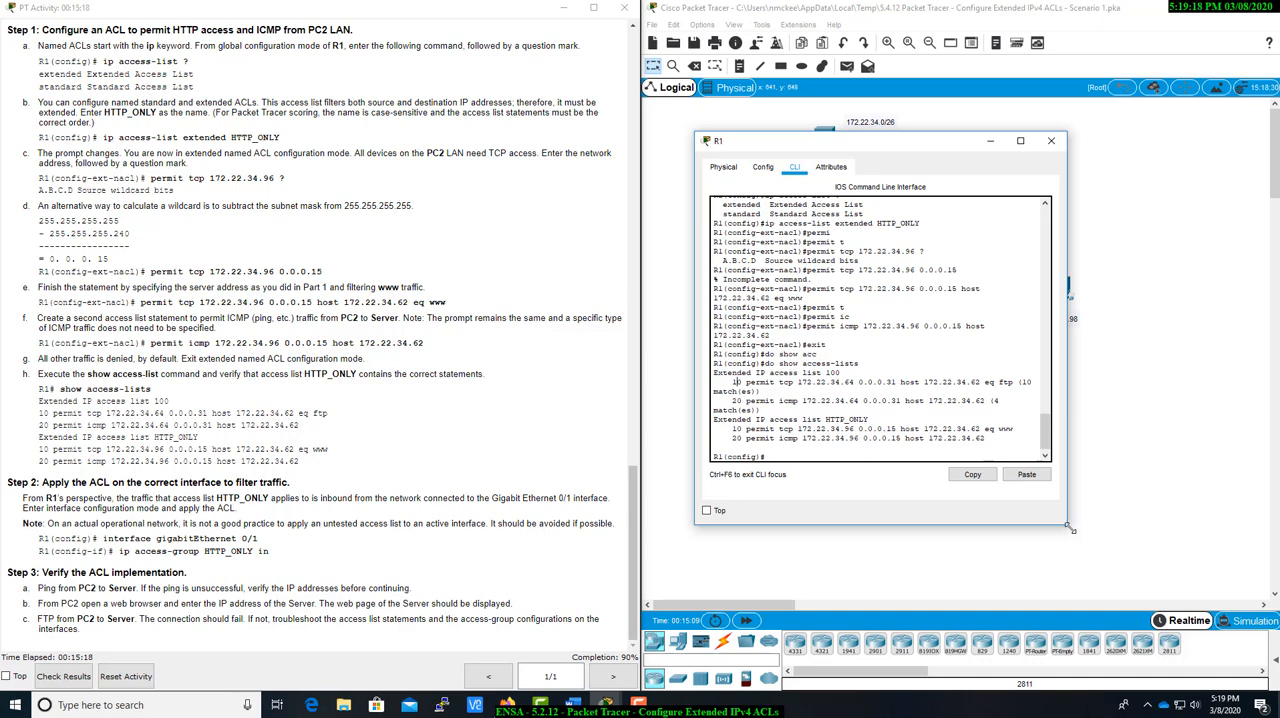
drag(1068, 526, 1186, 523)
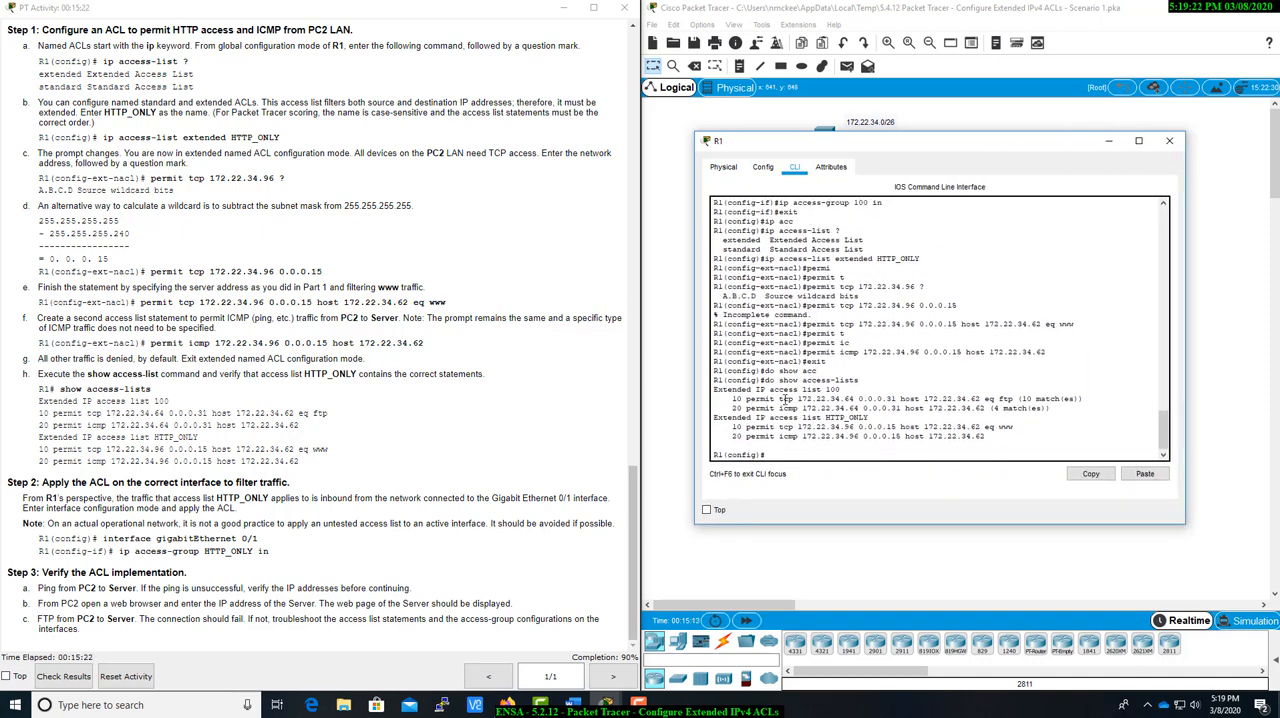
drag(783, 399, 1085, 399)
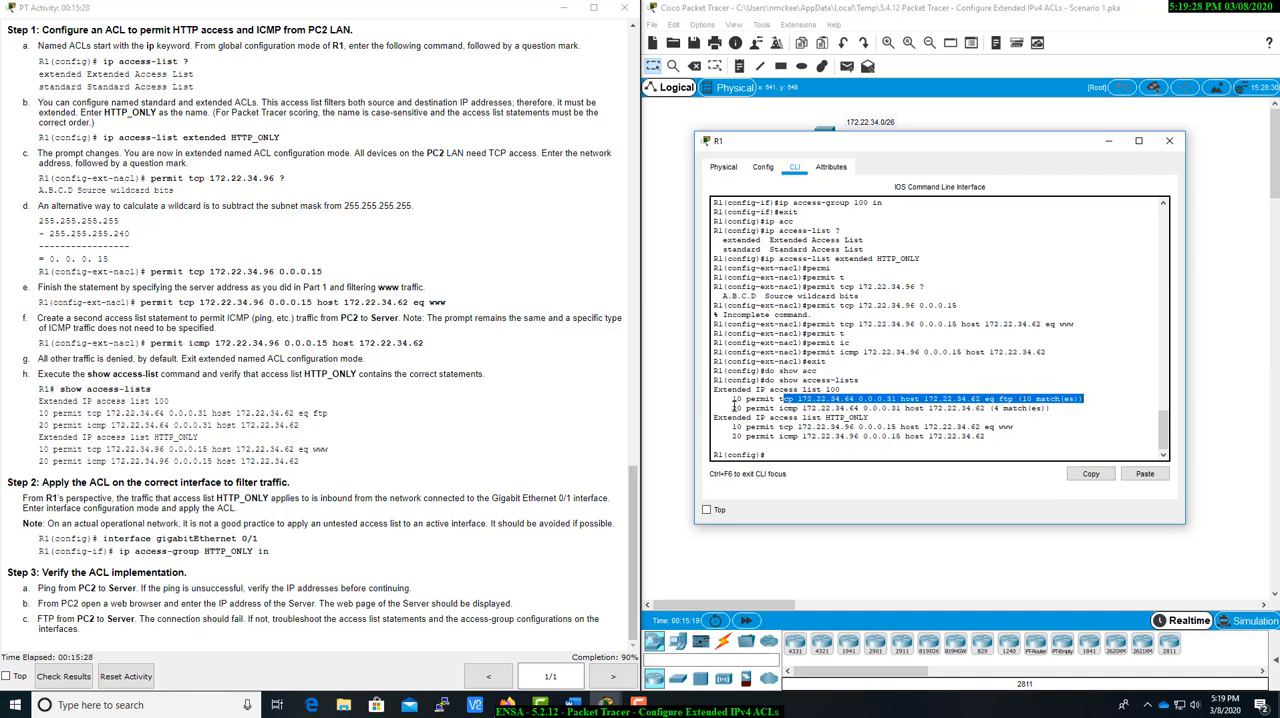
drag(734, 406, 1036, 408)
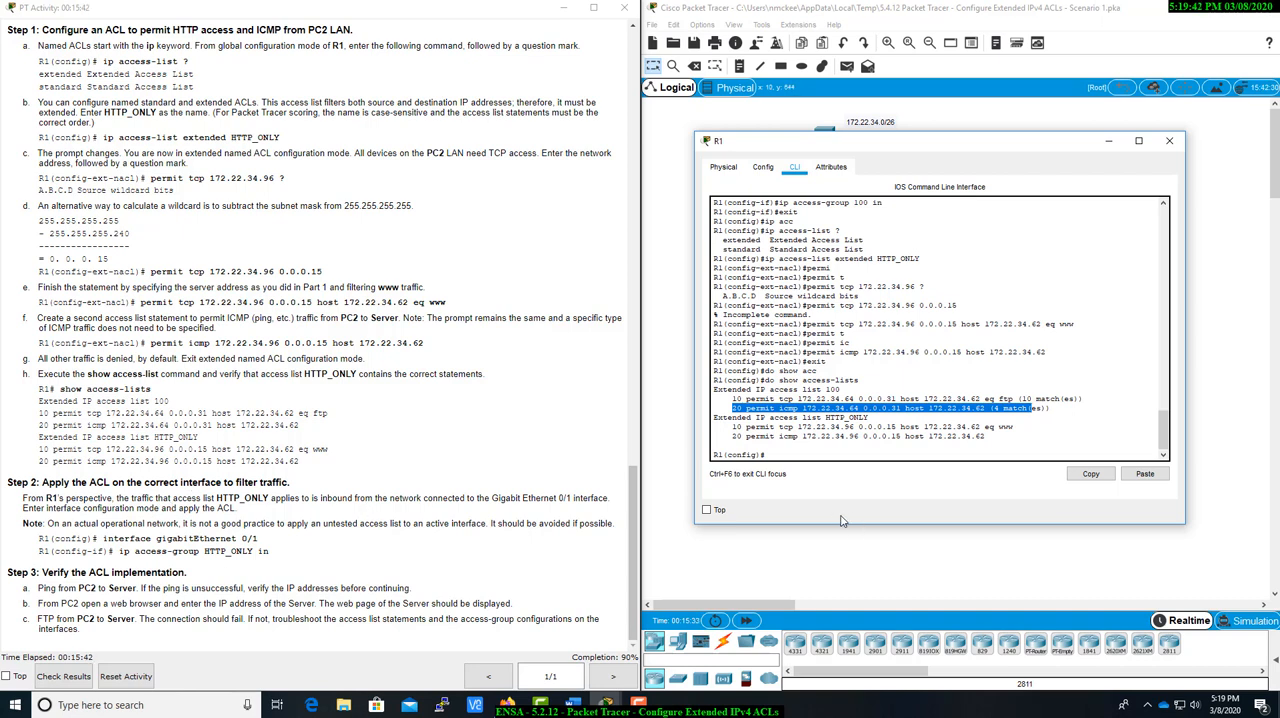
Enter interface configuration mode for GigabitEthernet 0/1 on R1.
click(832, 455)
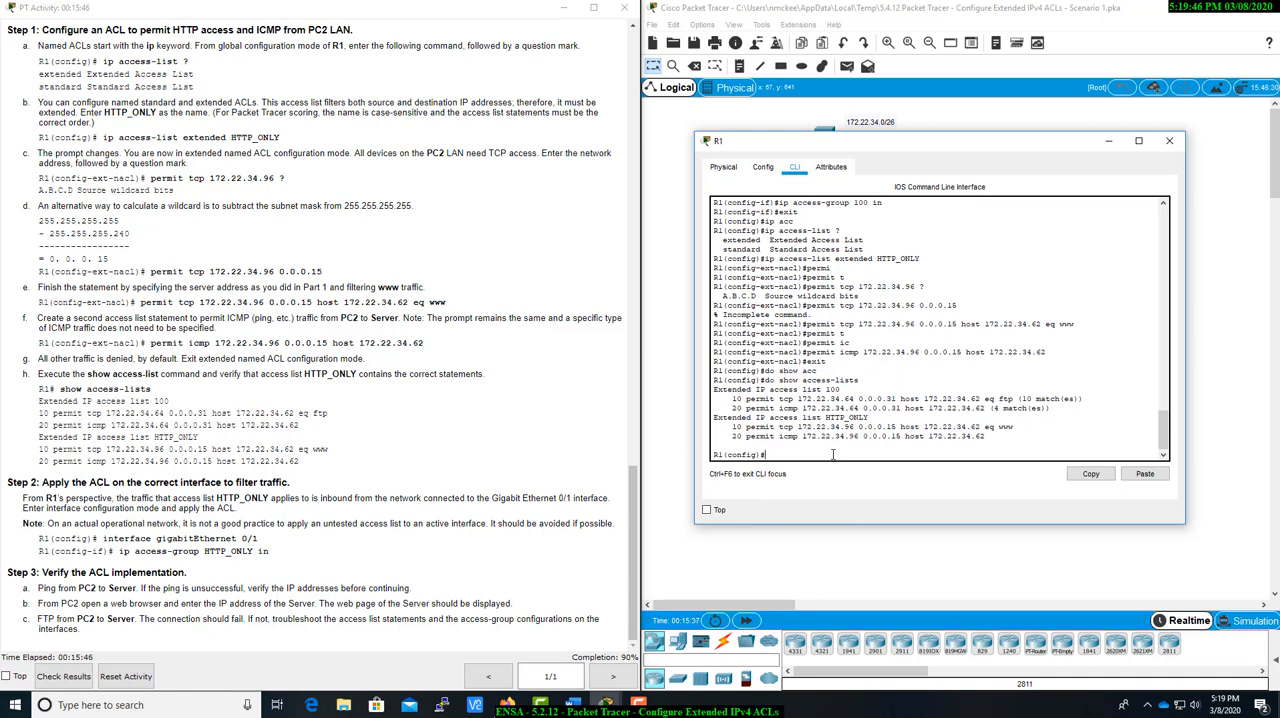
text(int g0/1)
key(Return)
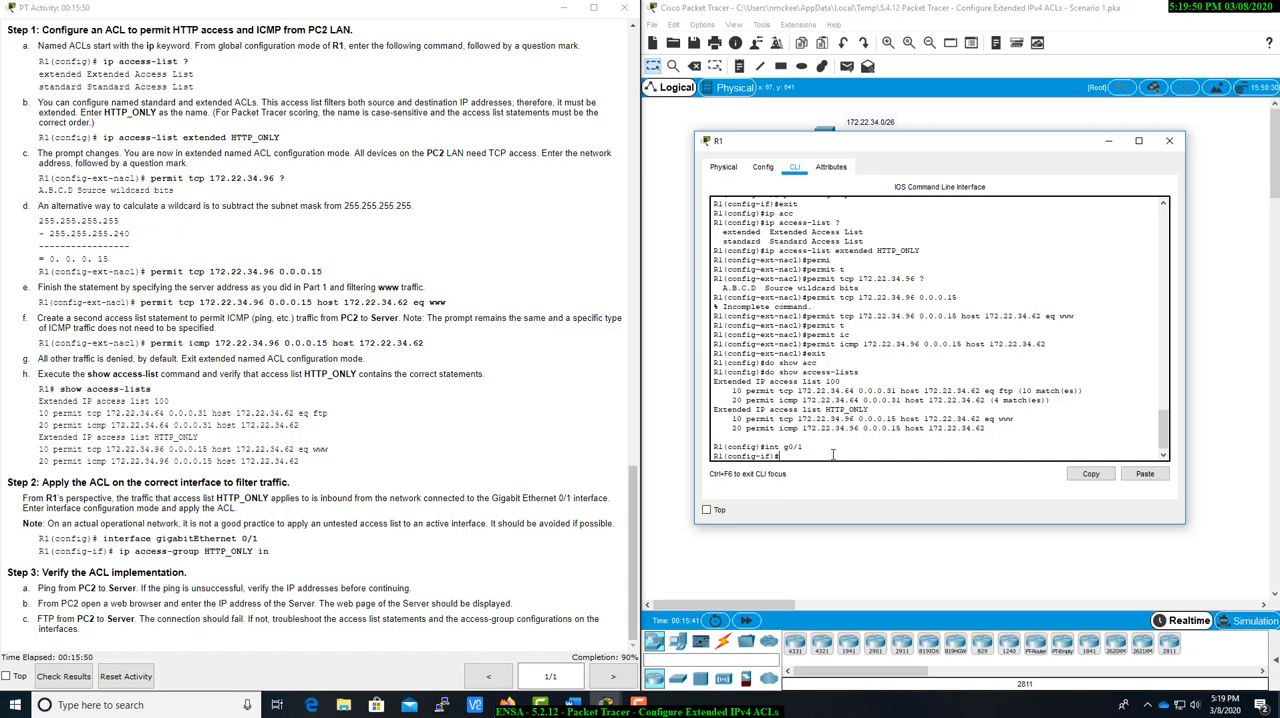
Apply access group HTTP_ONLY inbound on R1's G0/1 interface and close the R1 window.
text(ip acc)
key(Tab)
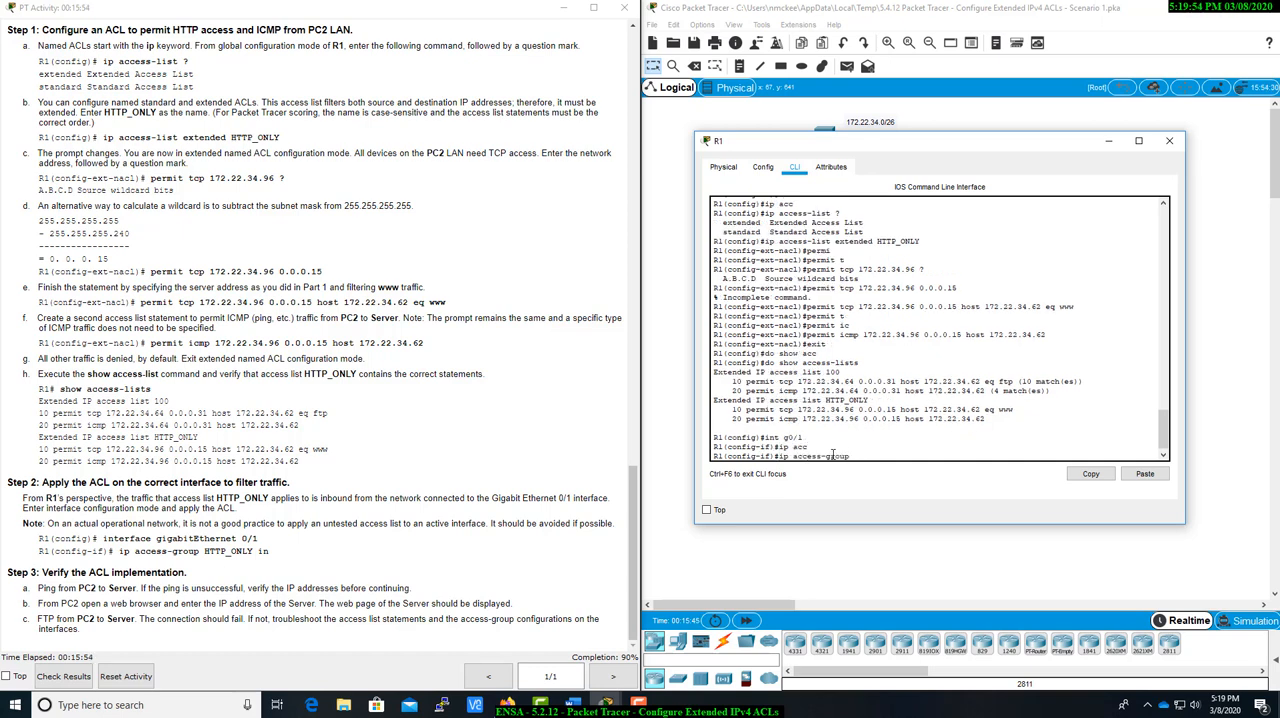
text(HTT)
key(Tab)
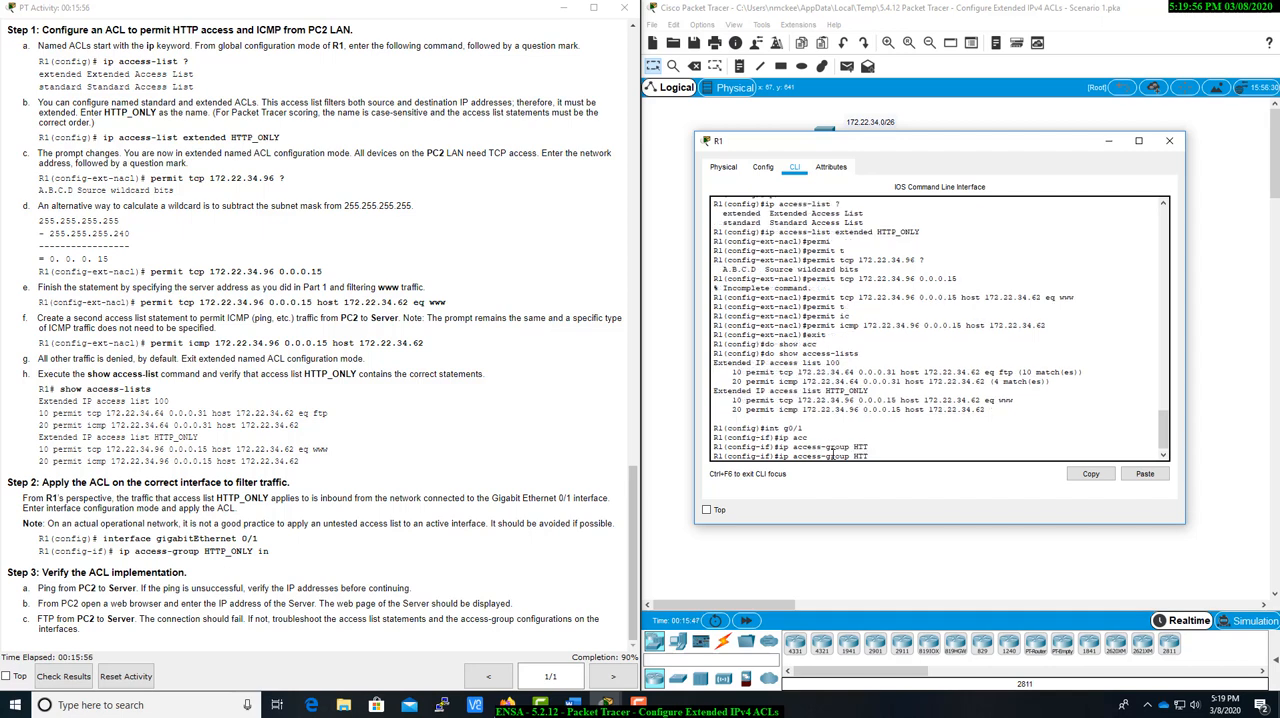
text(P_ONLY in)
key(Return)
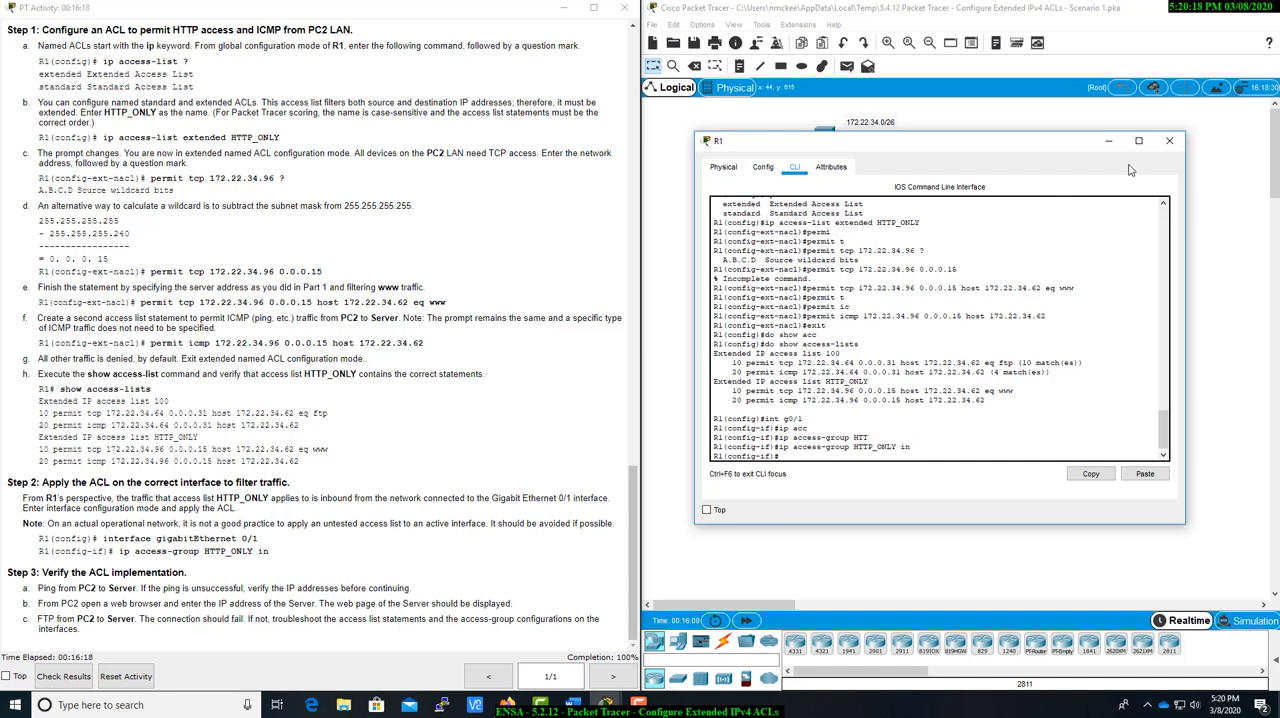
click(1168, 142)
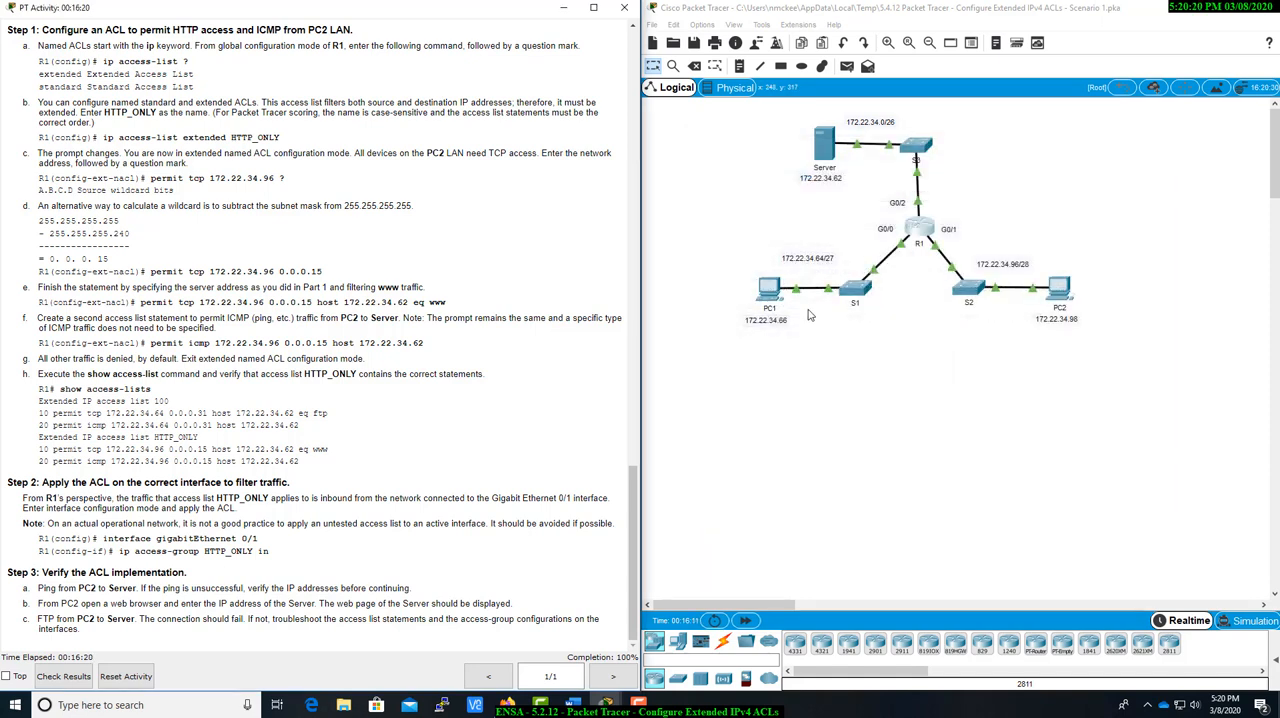
Ping the server at 172.22.34.62 from PC2's command prompt, interrupting the ping before it completes, and close the prompt.
click(1066, 292)
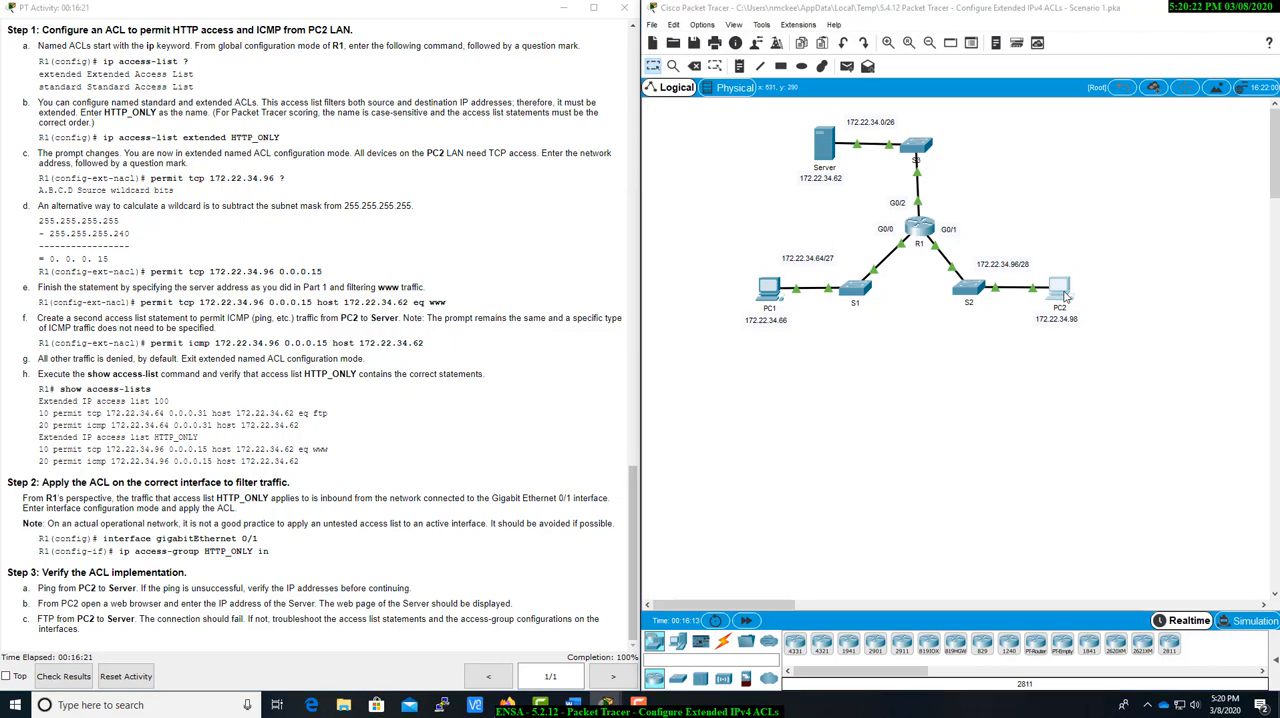
drag(693, 147, 928, 222)
click(797, 248)
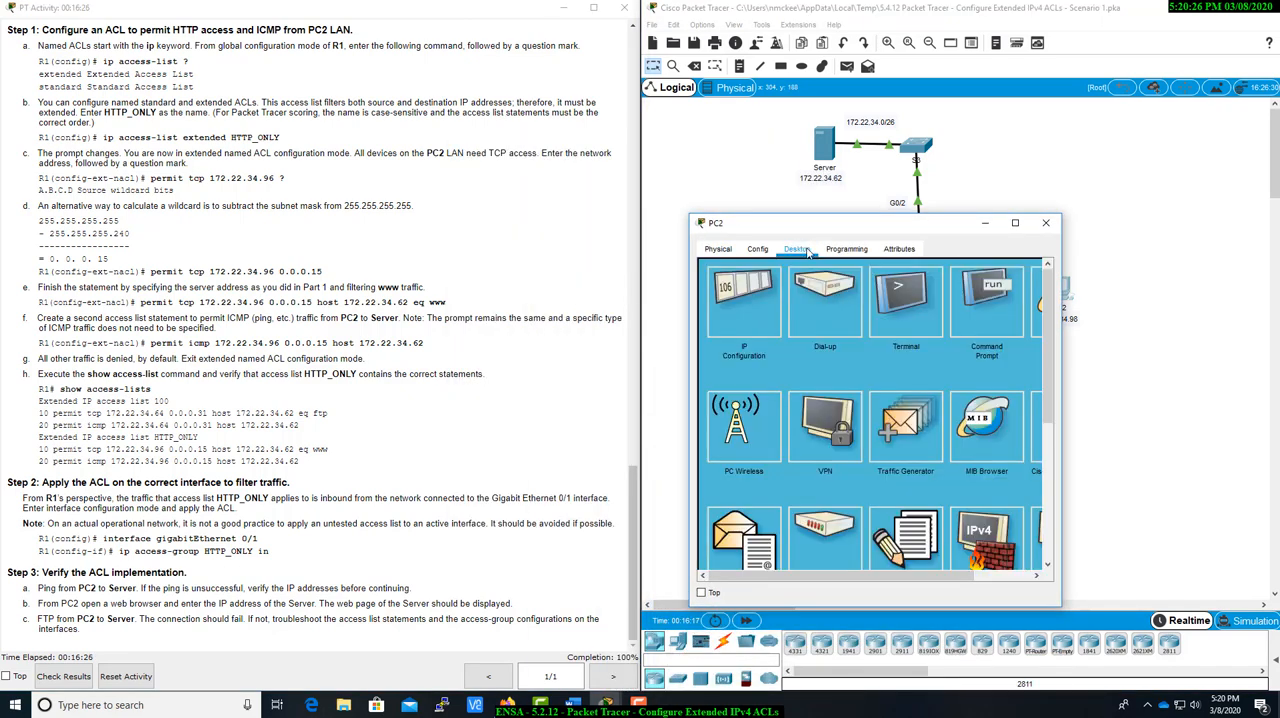
click(969, 305)
text(p)
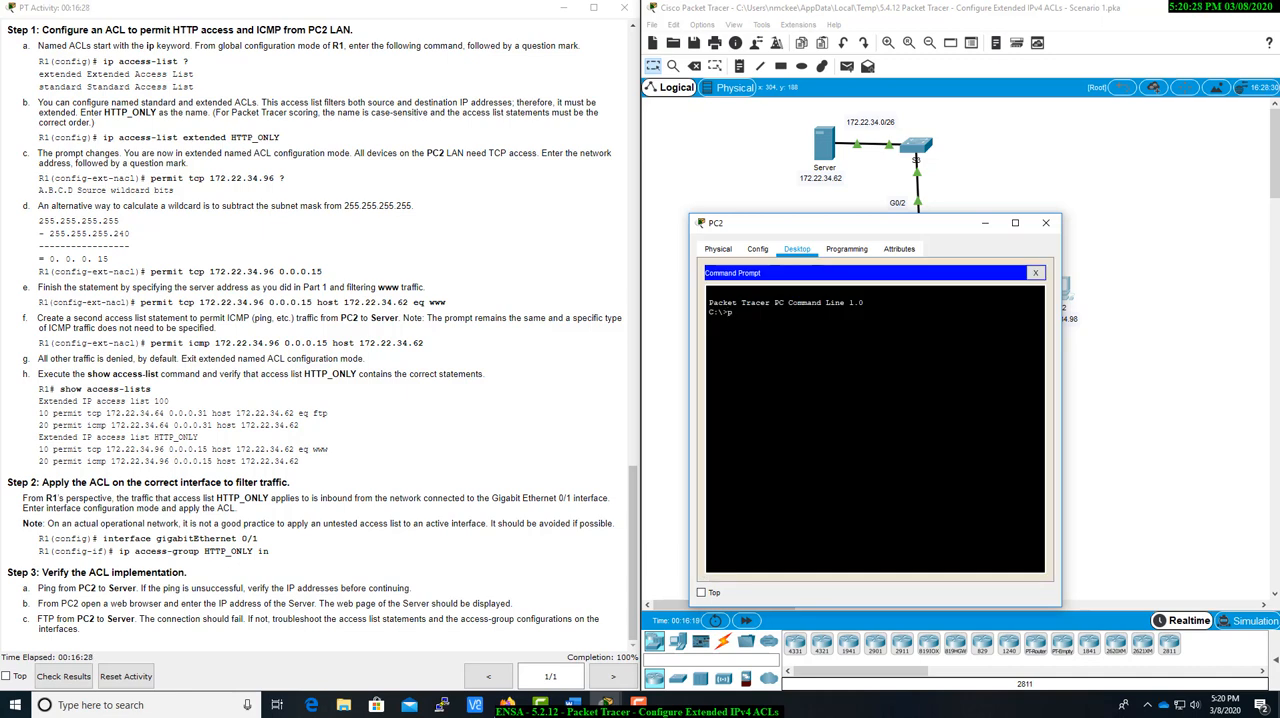
text(ing 172.22.34.)
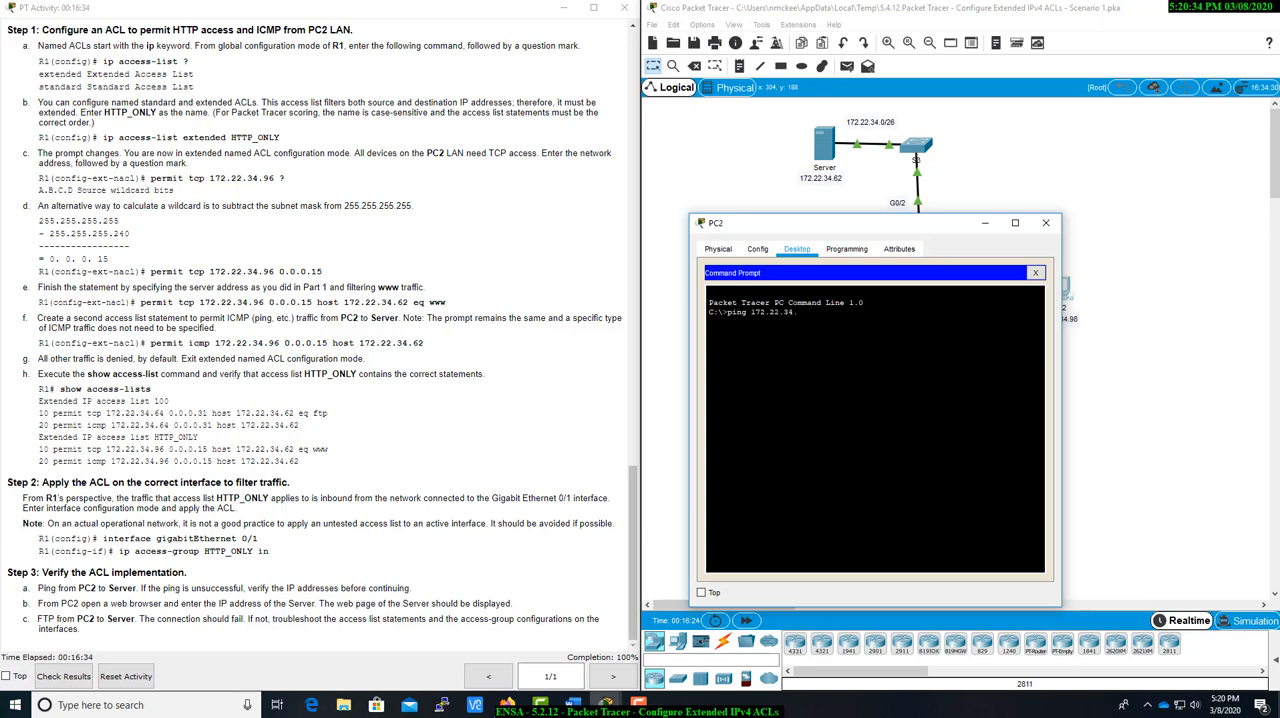
text(62)
key(Return)
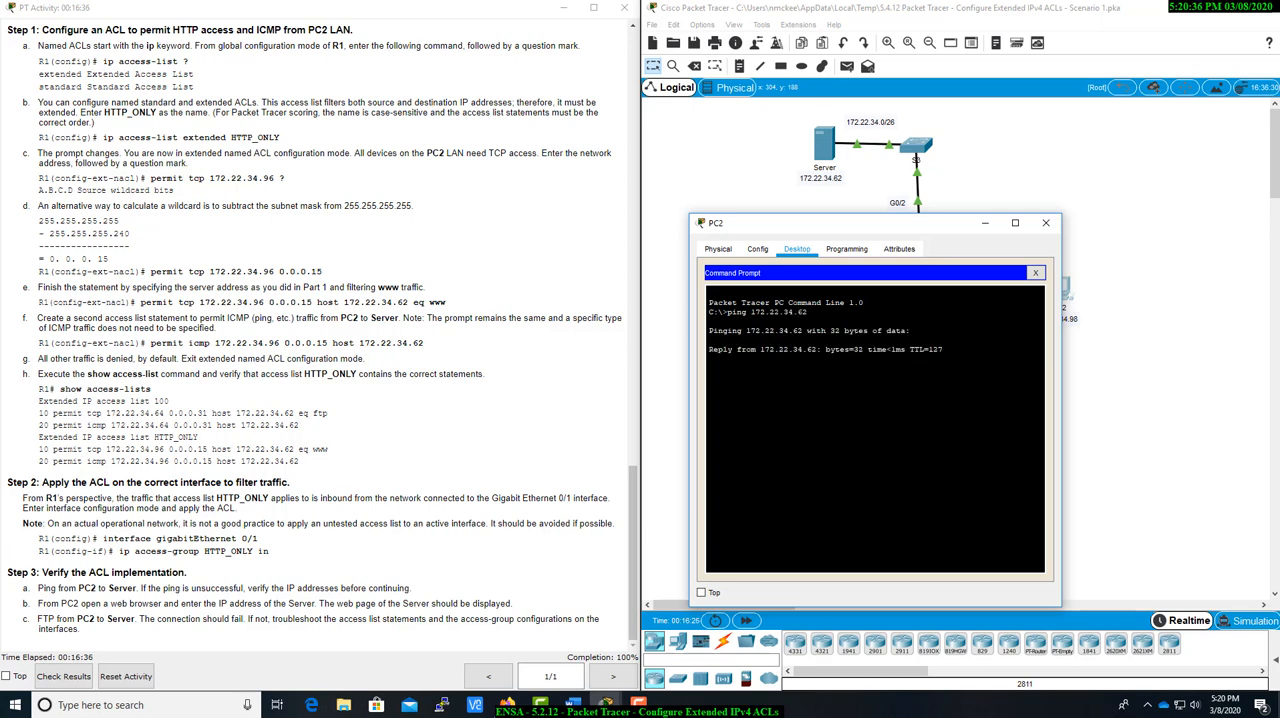
key(ctrl+c)
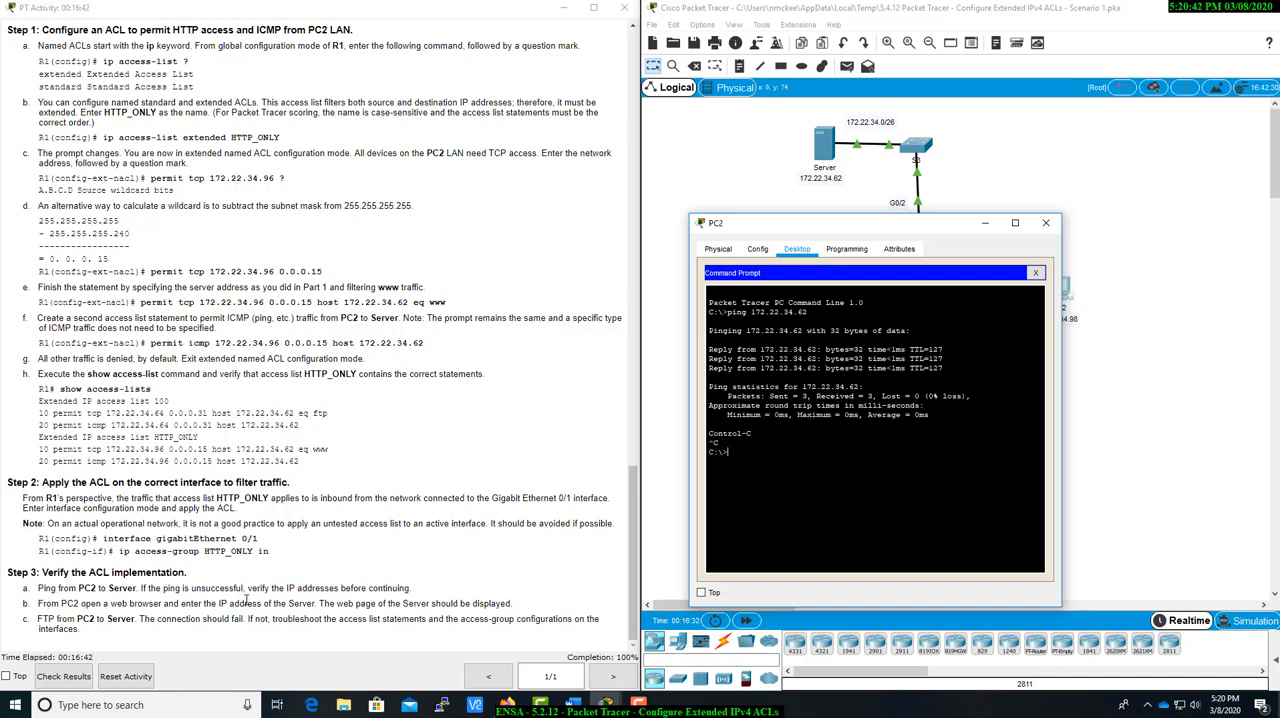
click(1036, 273)
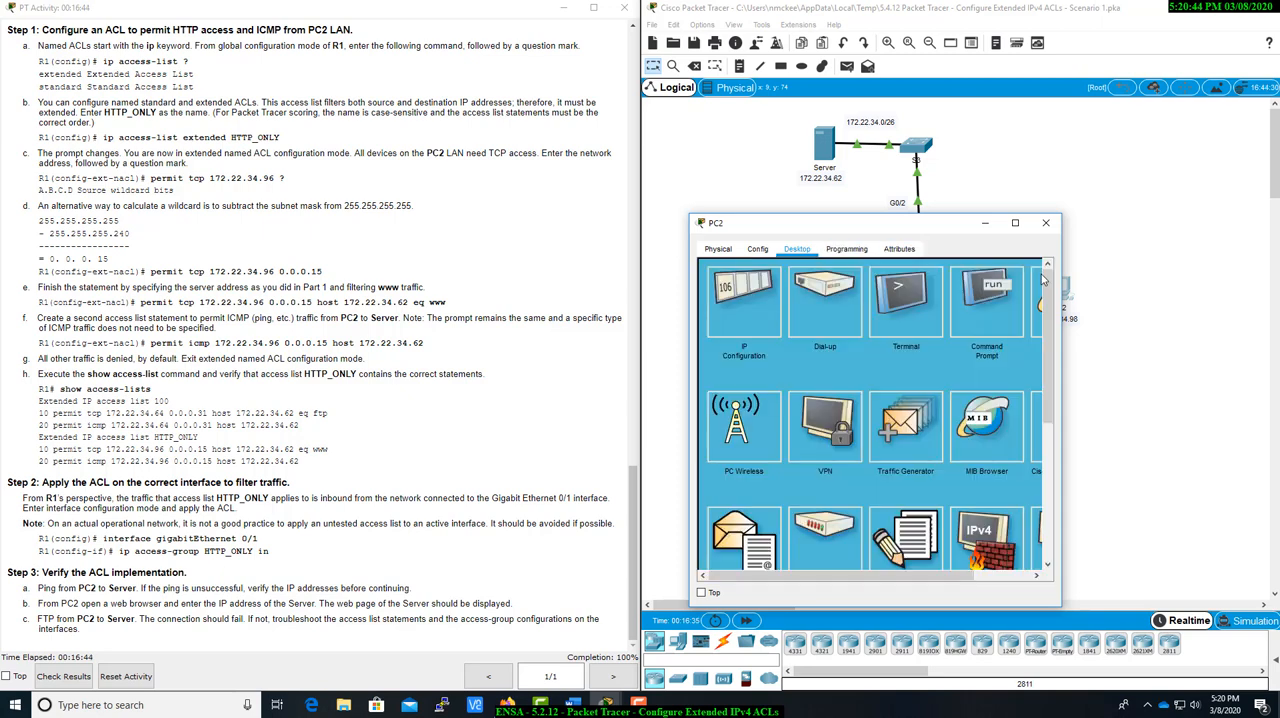
Load the server's web page at 172.22.34.62 in PC2's web browser and close the PC2 window.
click(1016, 580)
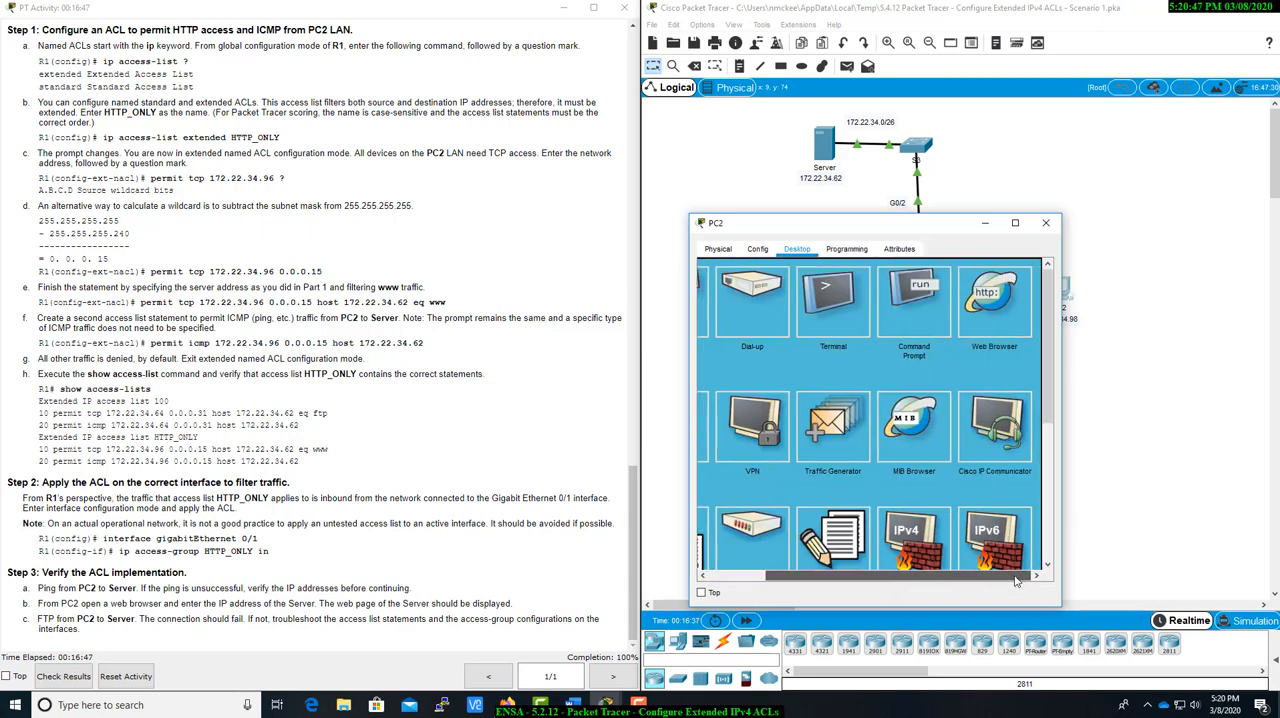
click(995, 300)
click(839, 288)
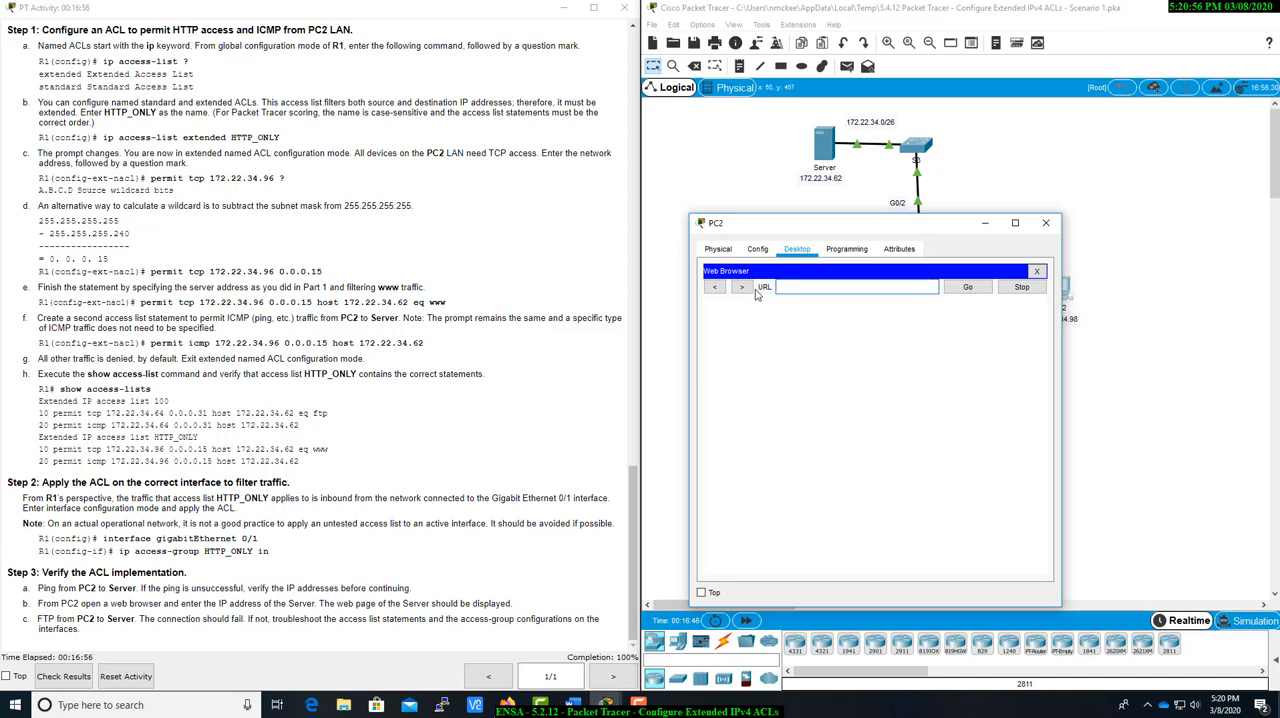
drag(785, 229, 786, 212)
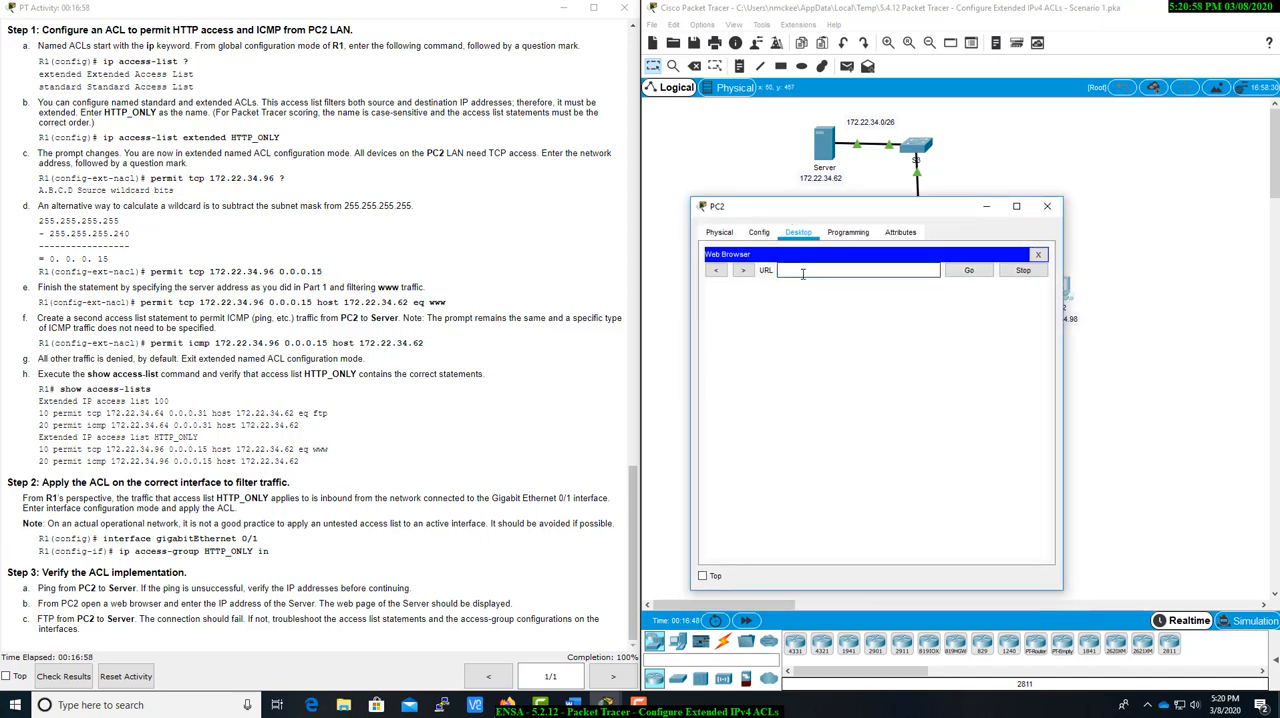
text(72.22.34.62)
key(Return)
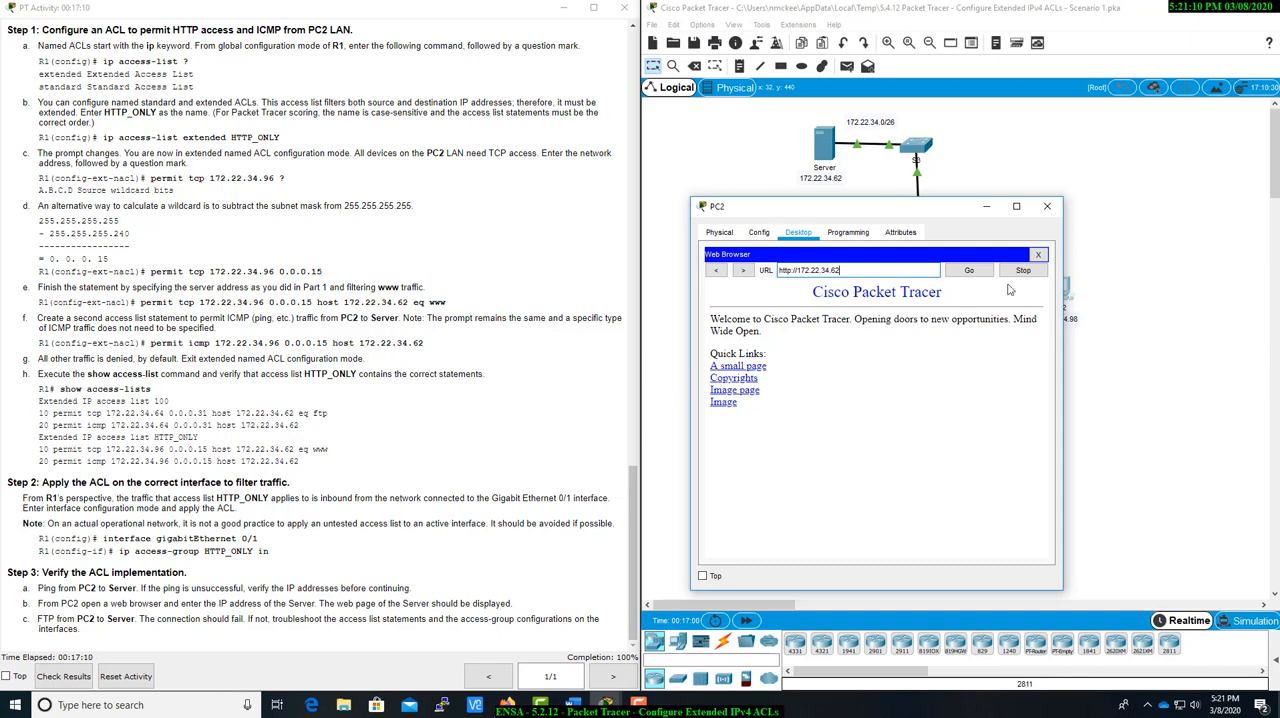
click(1042, 206)
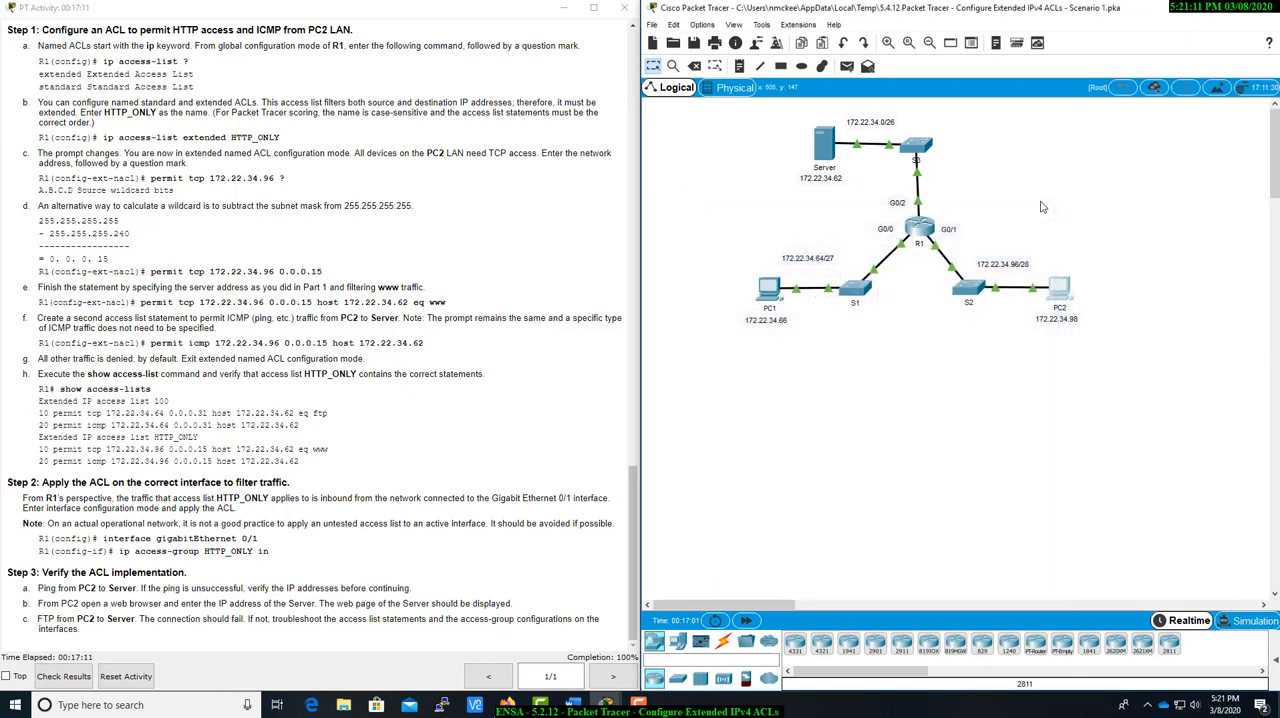
Try an FTP connection from PC2's command prompt to the server at 172.22.34.62.
click(1062, 289)
drag(652, 143, 866, 219)
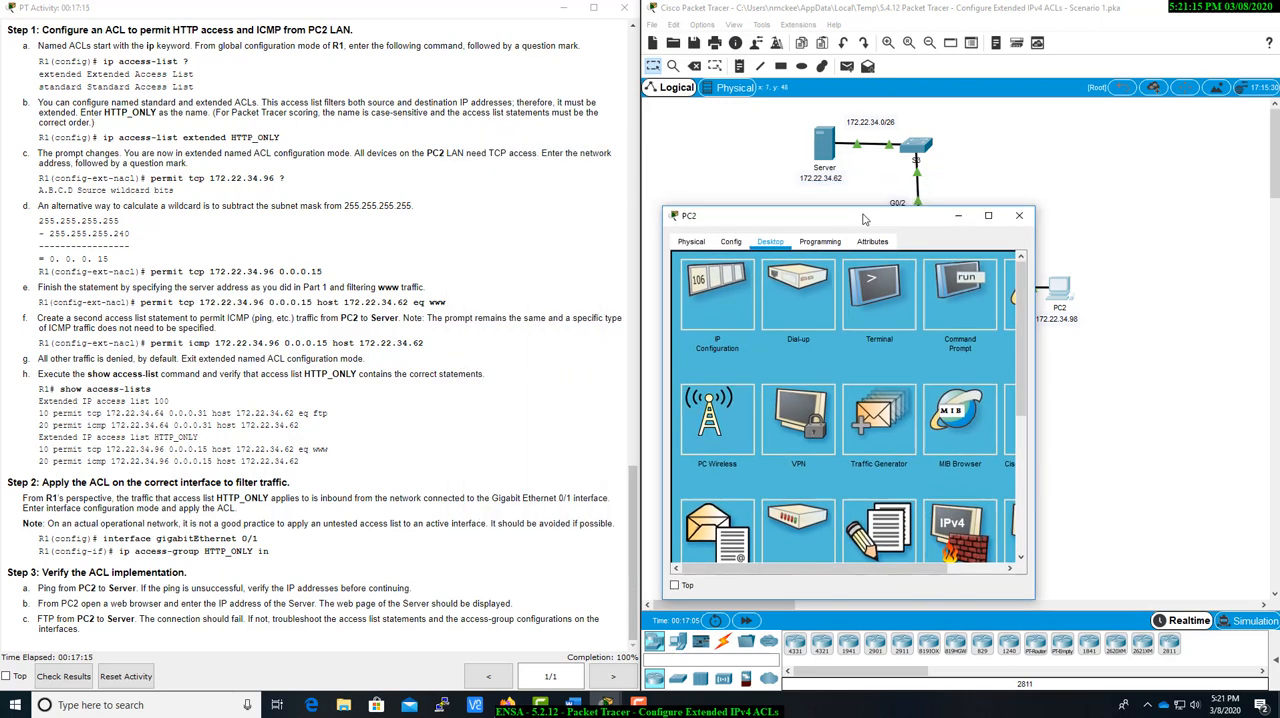
click(978, 294)
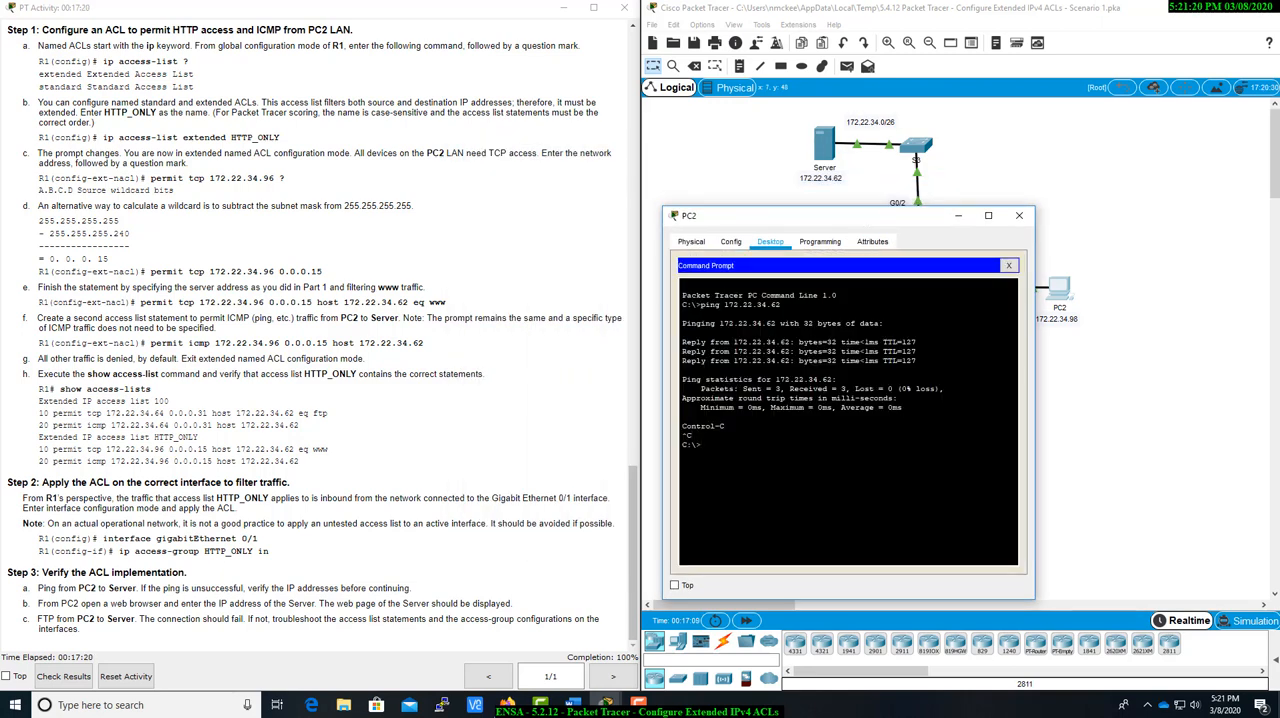
text(ftp)
drag(830, 222, 838, 212)
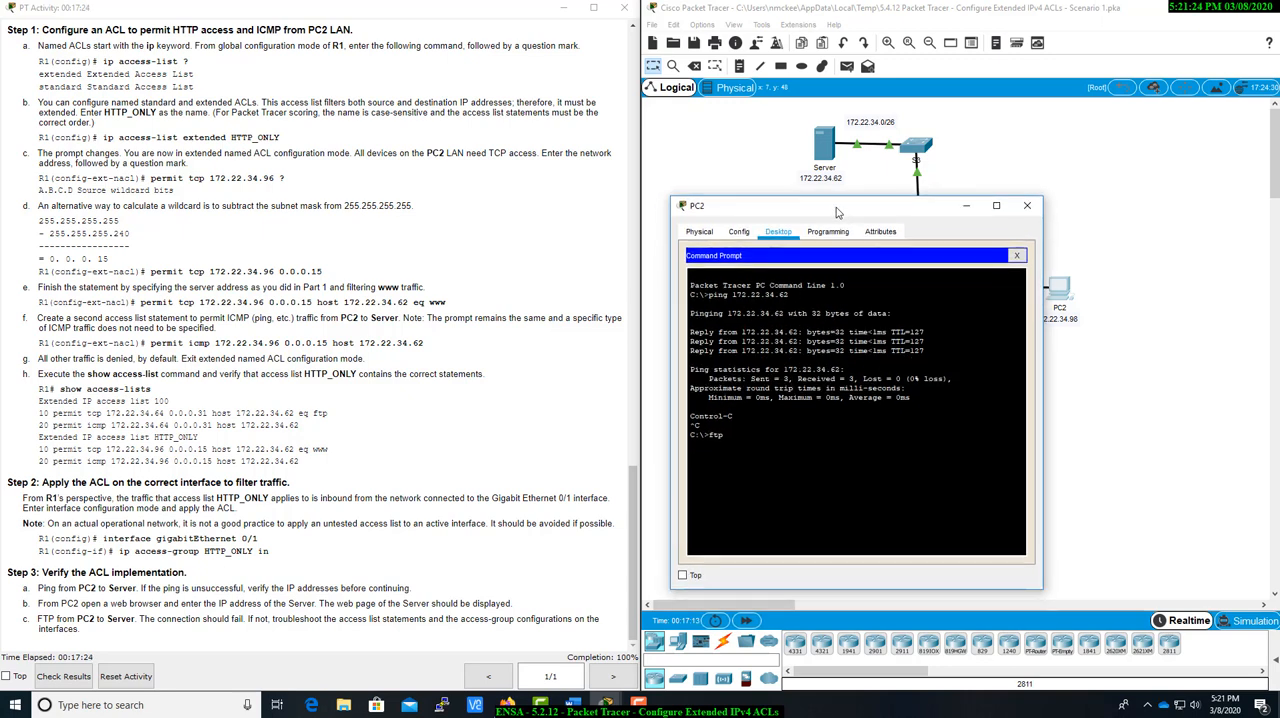
text(172.22.)
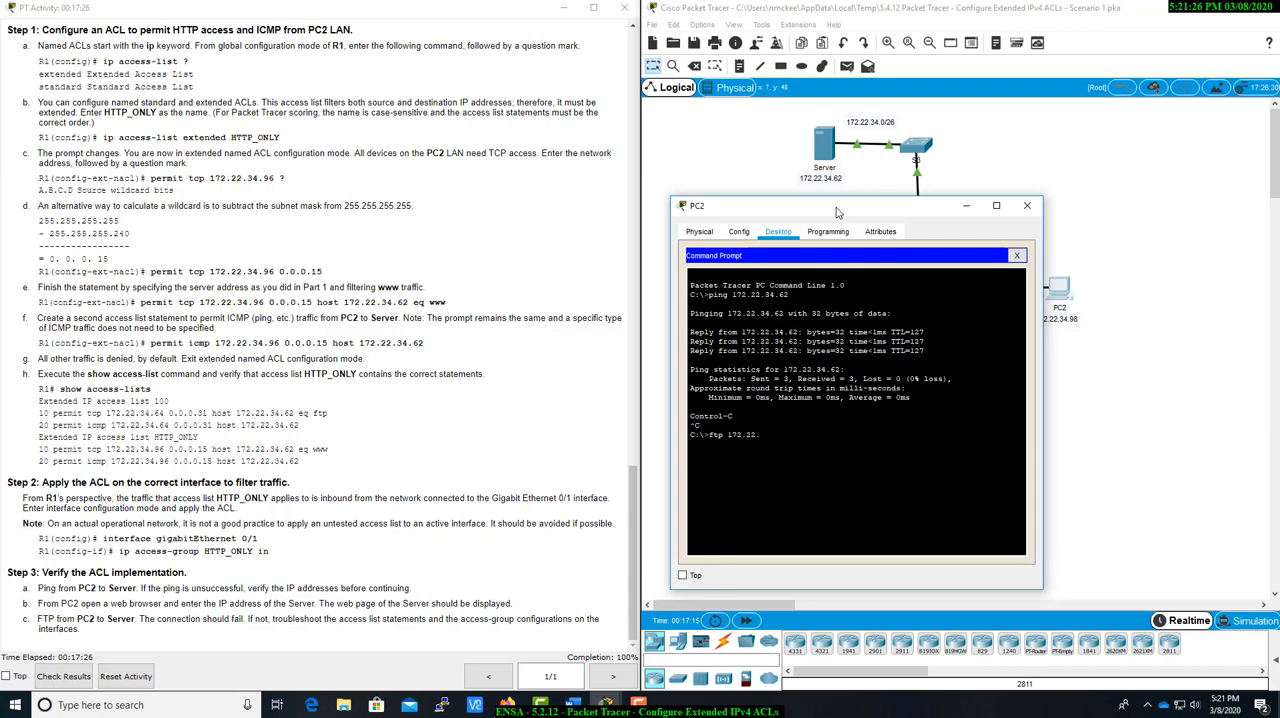
text(34.62)
key(Return)
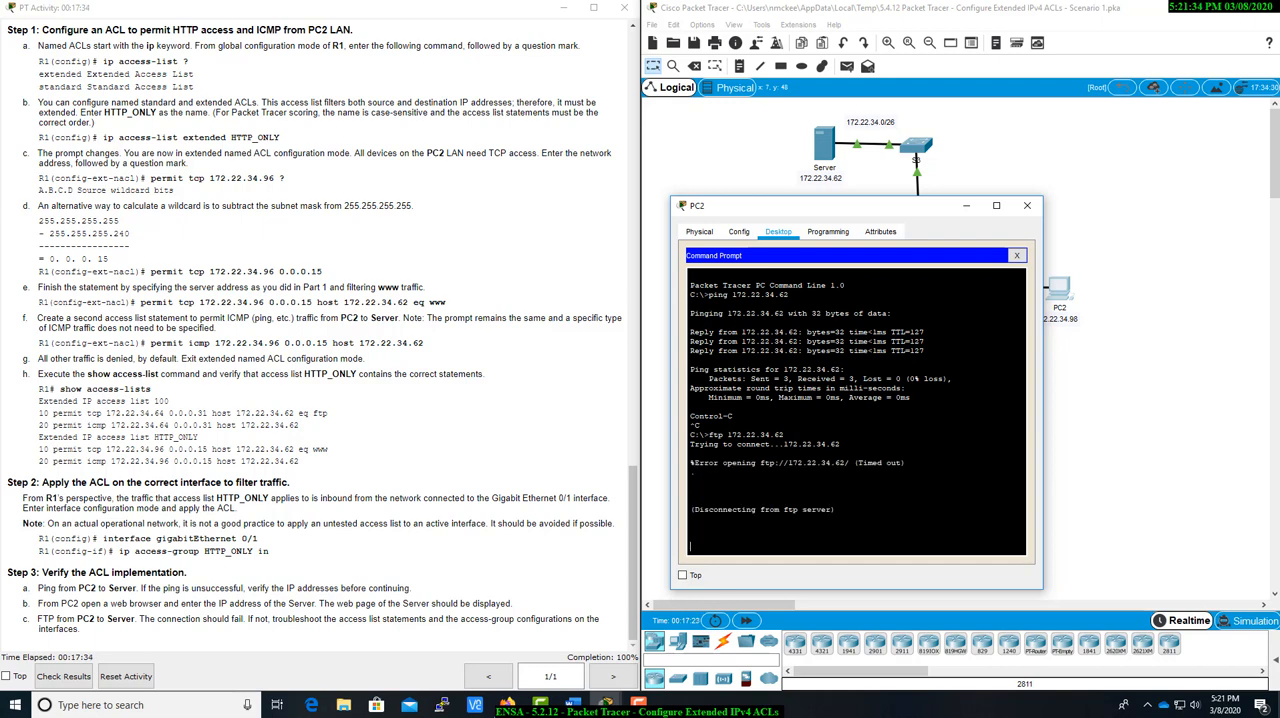
Examine the FTP connection messages in PC2's command prompt and close the PC2 window.
drag(695, 463, 880, 510)
click(880, 510)
drag(699, 463, 906, 471)
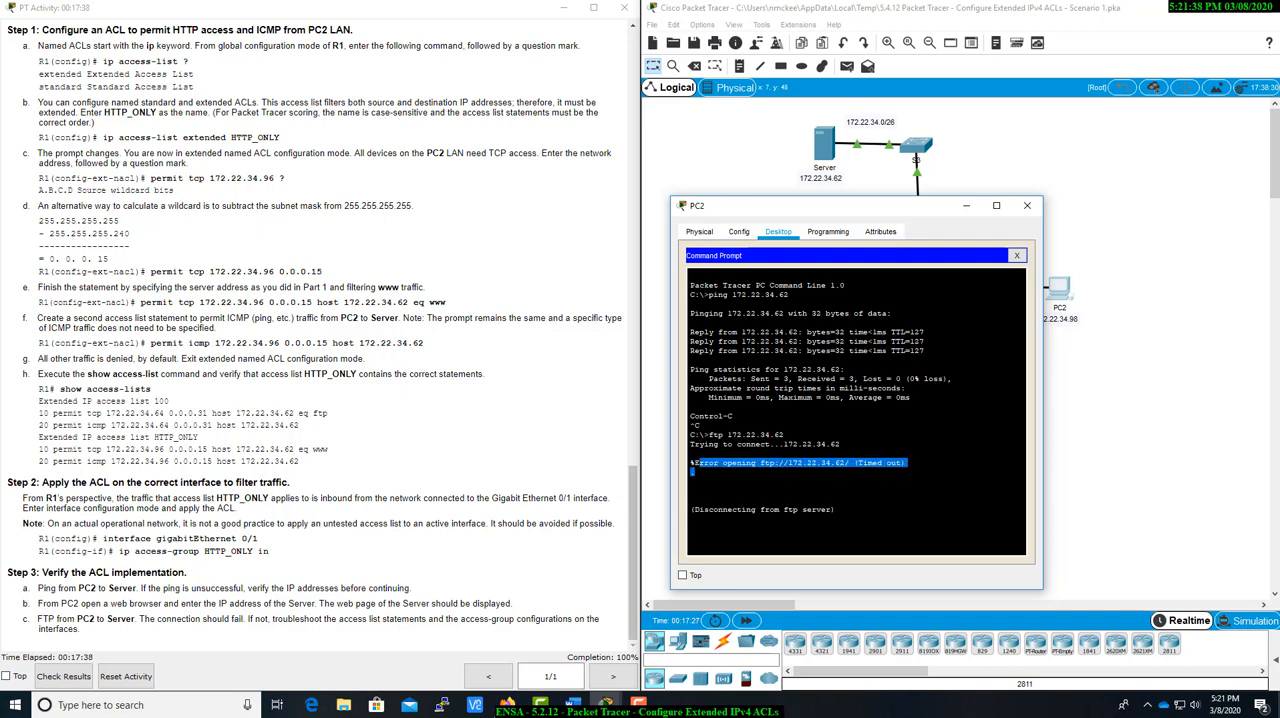
click(900, 474)
drag(732, 509, 848, 513)
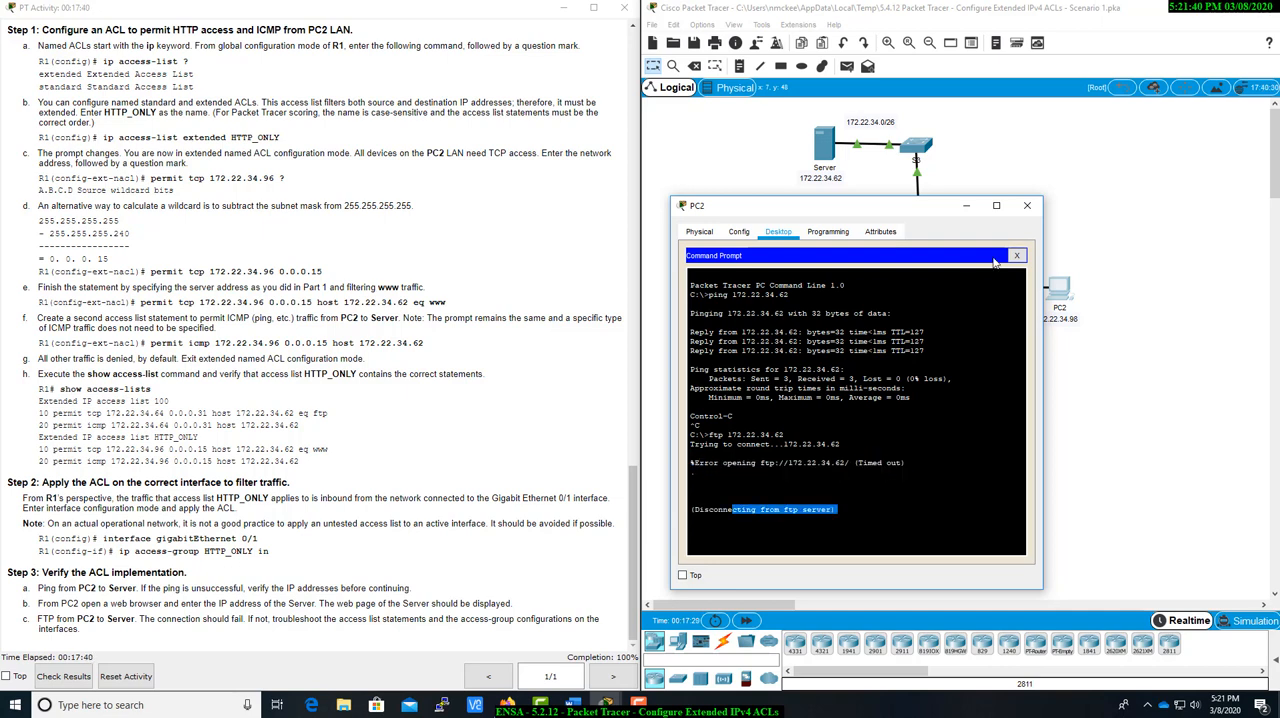
click(1026, 205)
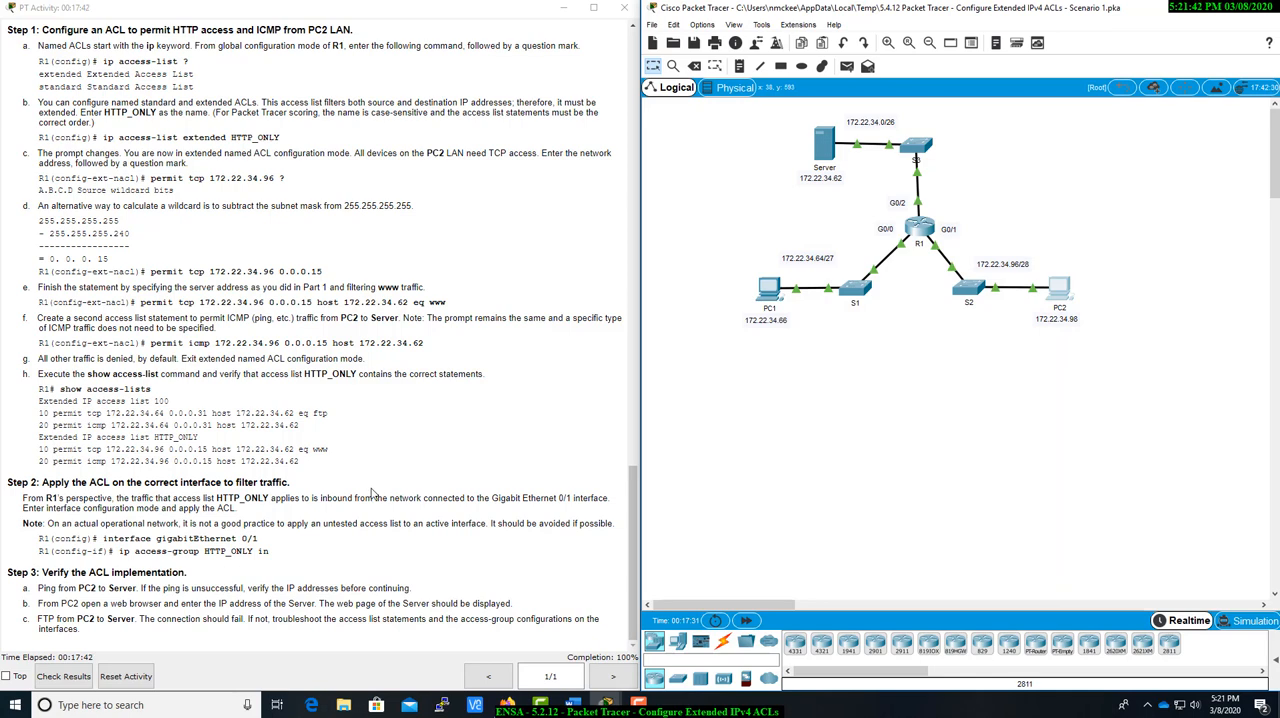
Check the activity results, review the assessment items for R1, and return to the network topology.
scroll(370, 495, up, 6)
scroll(370, 495, down, 6)
click(97, 677)
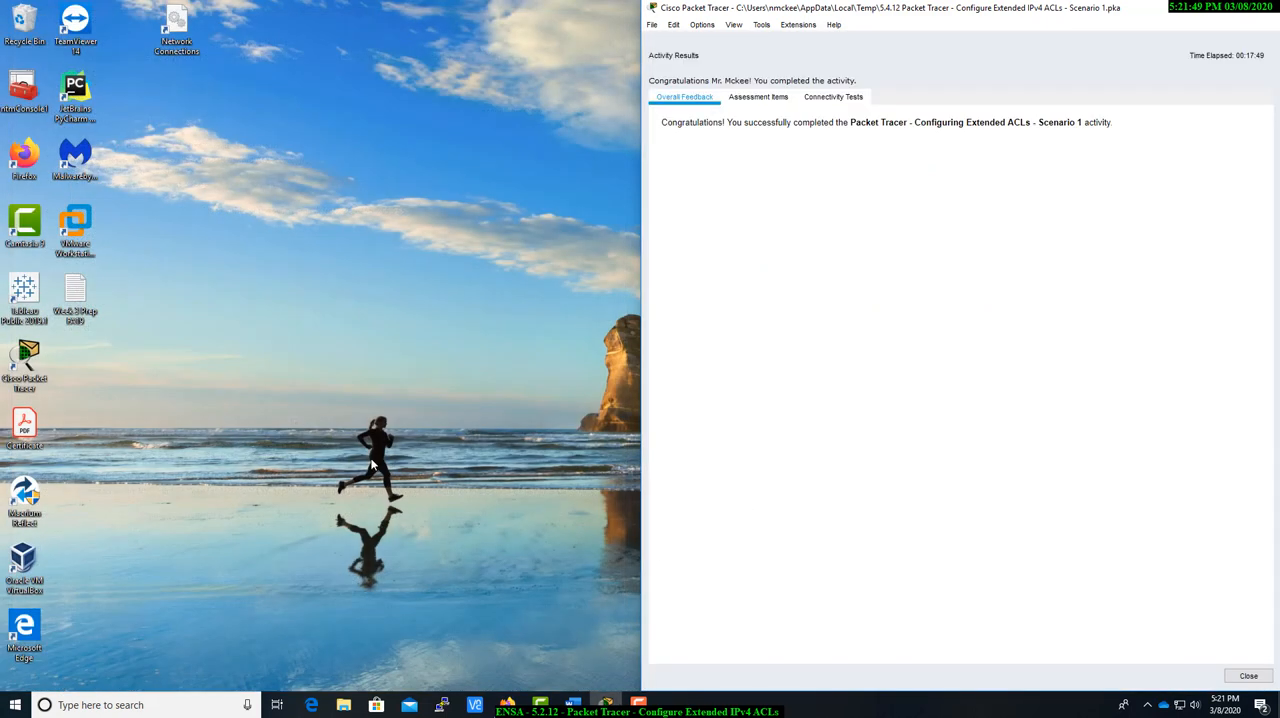
click(750, 97)
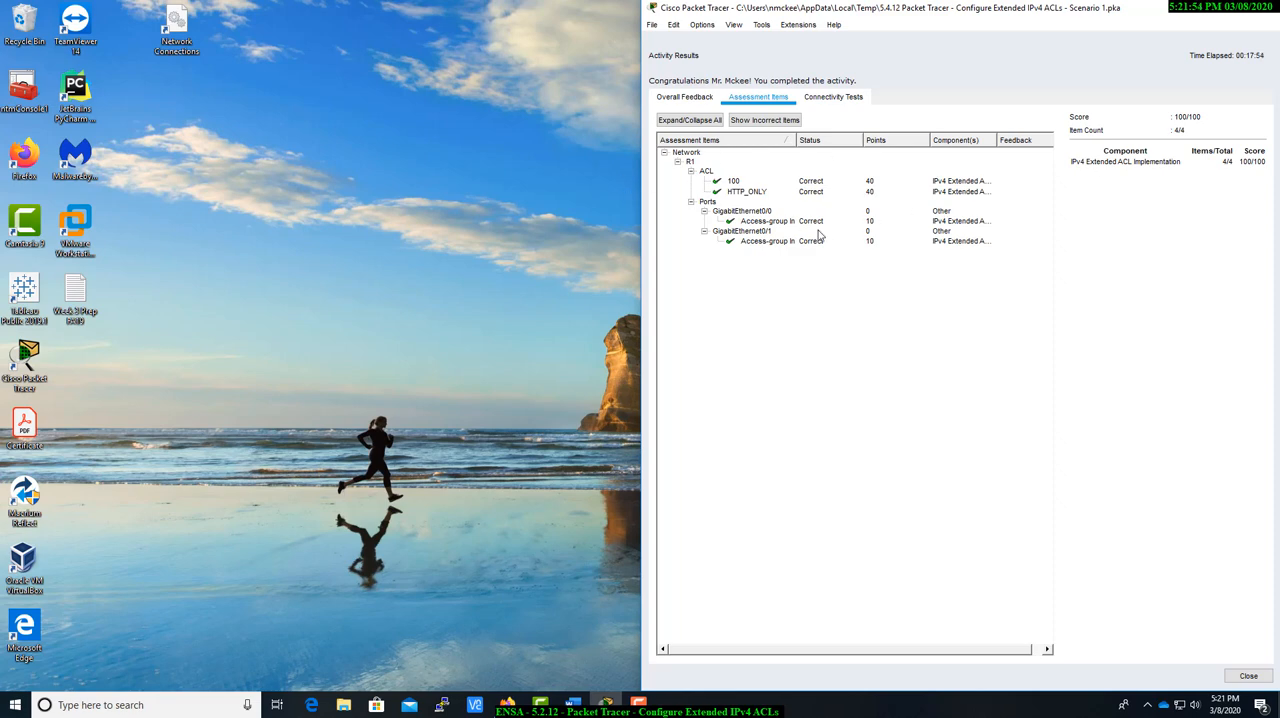
click(1250, 677)
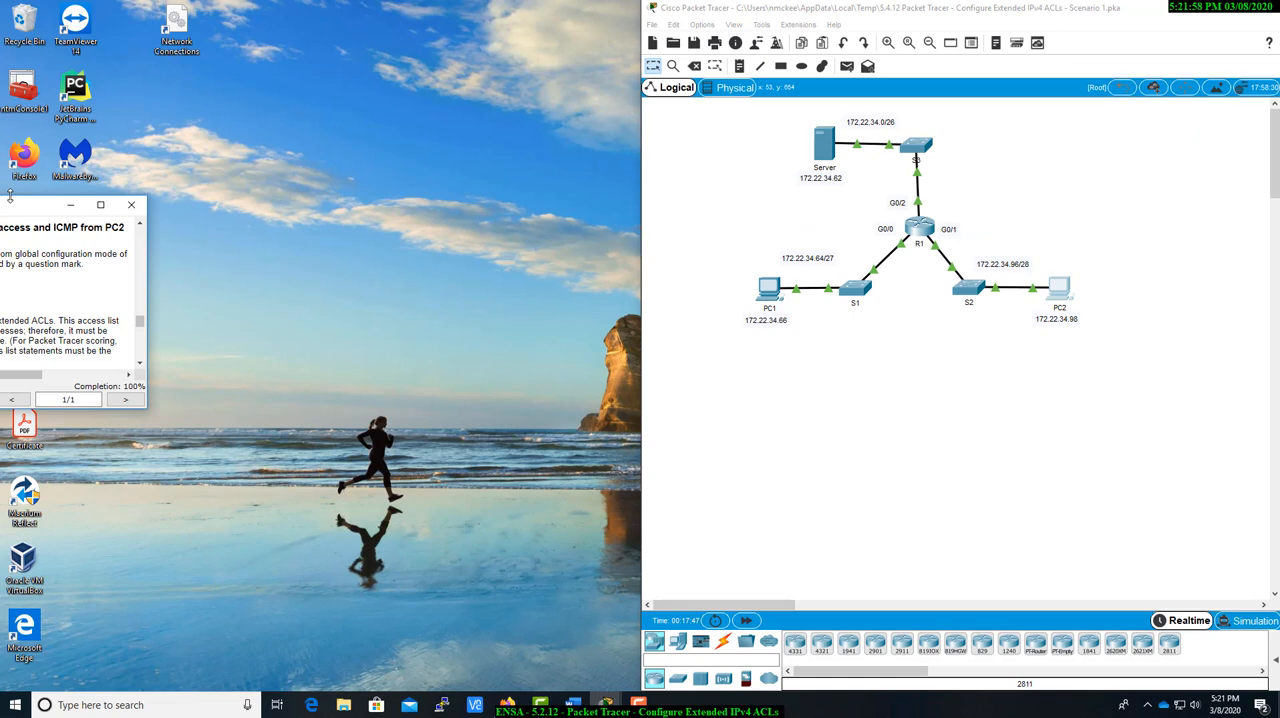
drag(29, 207, 0, 207)
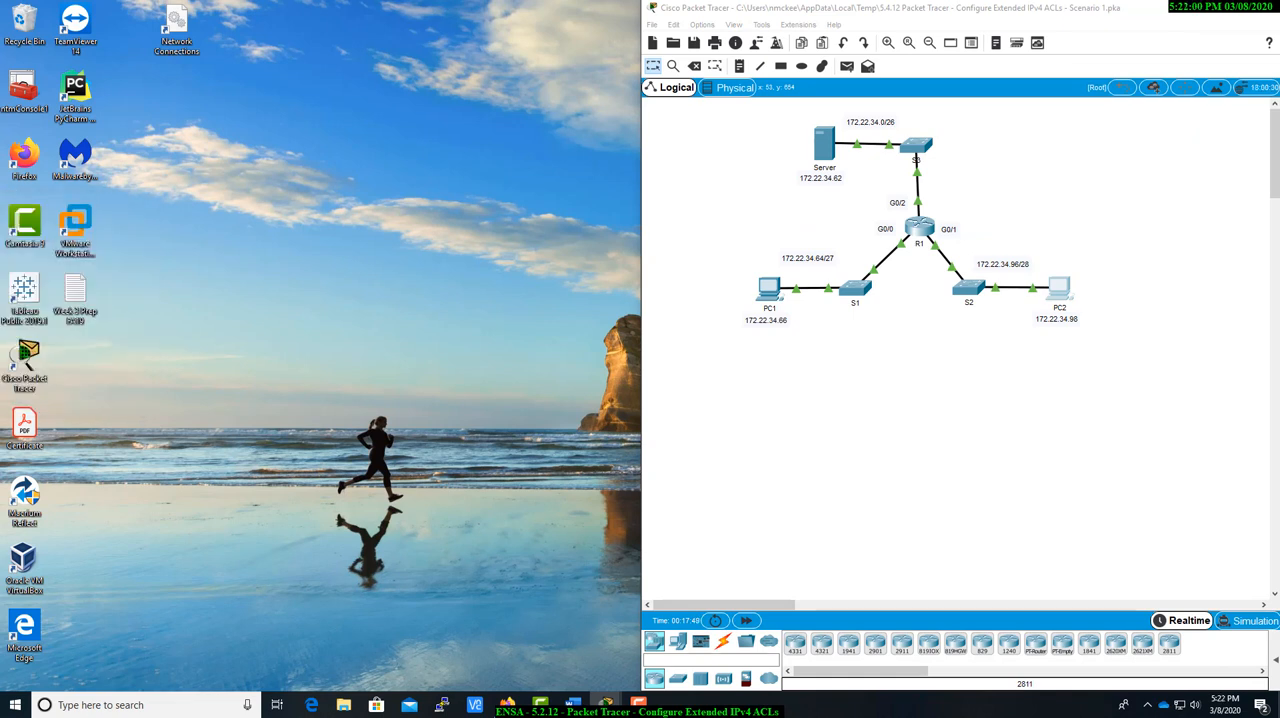